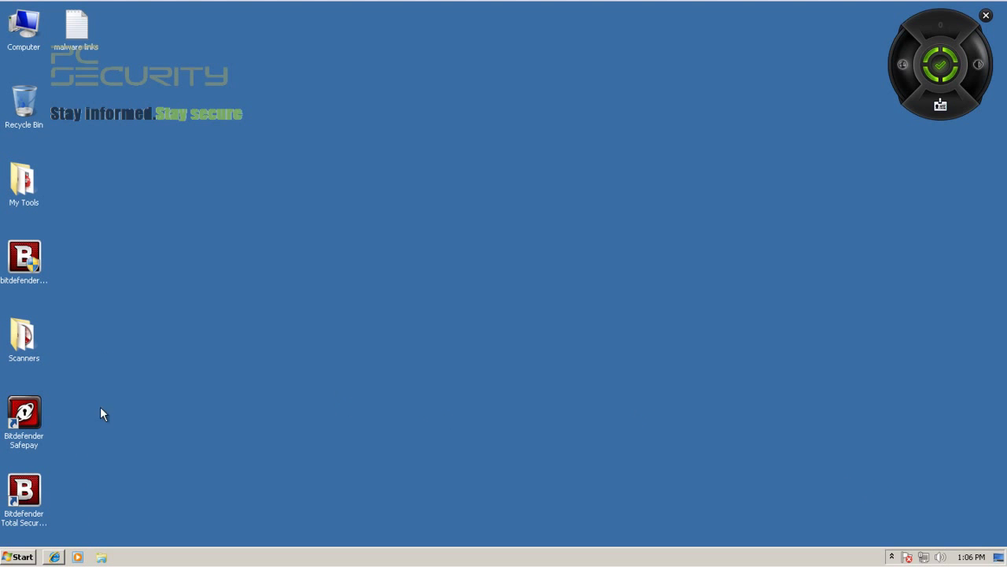
{"action": "left_click", "coordinate": [37, 263]}
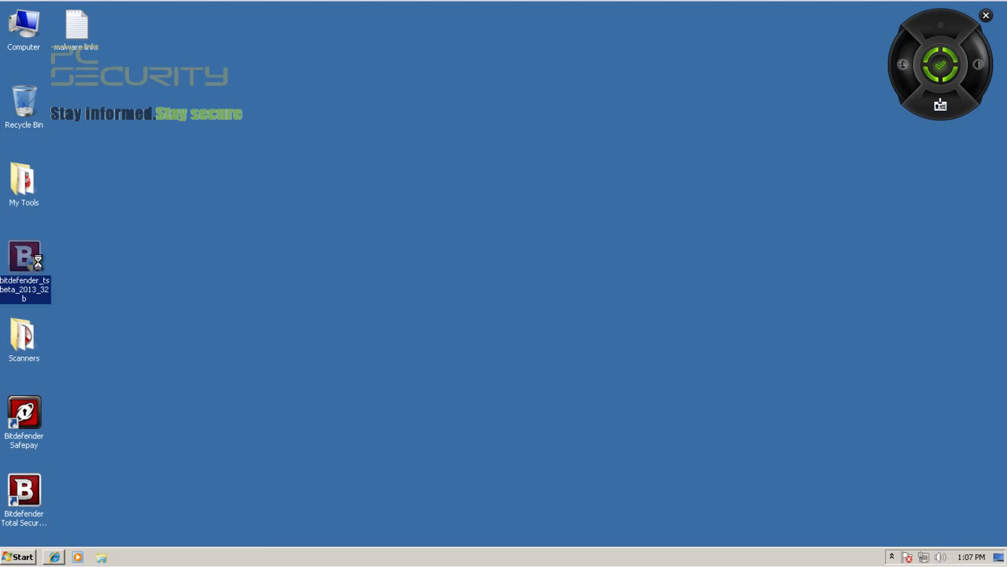
{"action": "right_click", "coordinate": [37, 263]}
{"action": "left_click", "coordinate": [250, 241]}
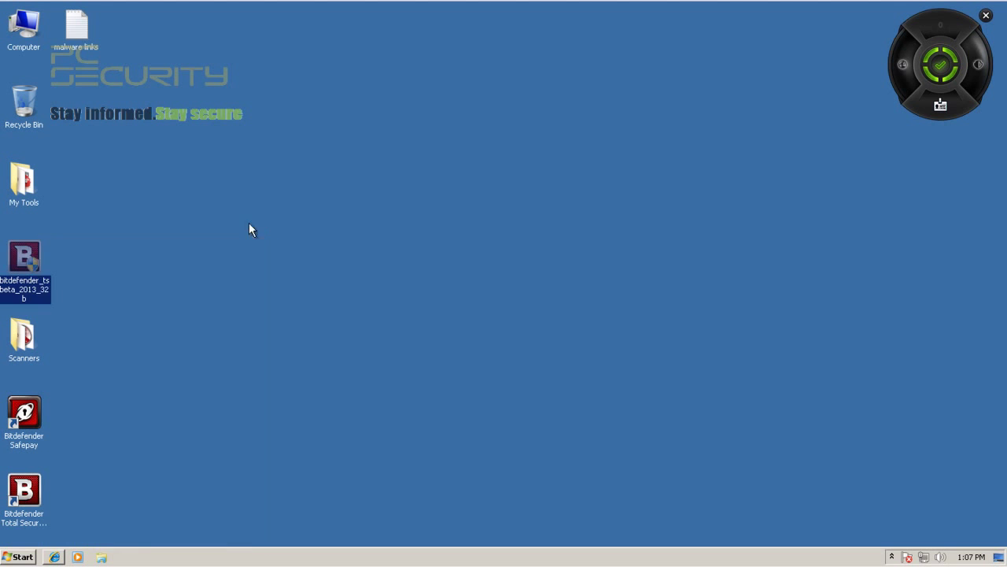
{"action": "left_click", "coordinate": [26, 262]}
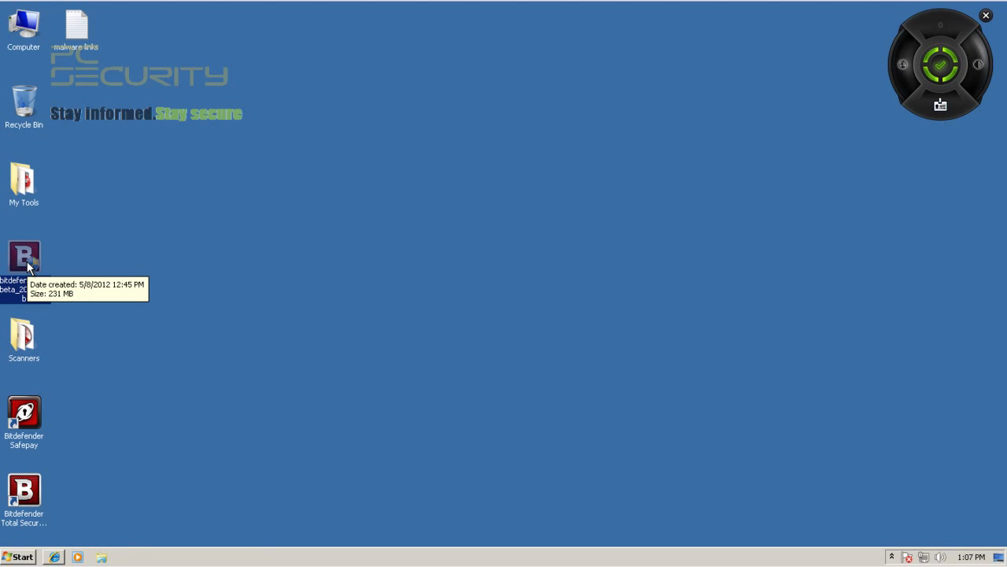
{"action": "left_click", "coordinate": [409, 376]}
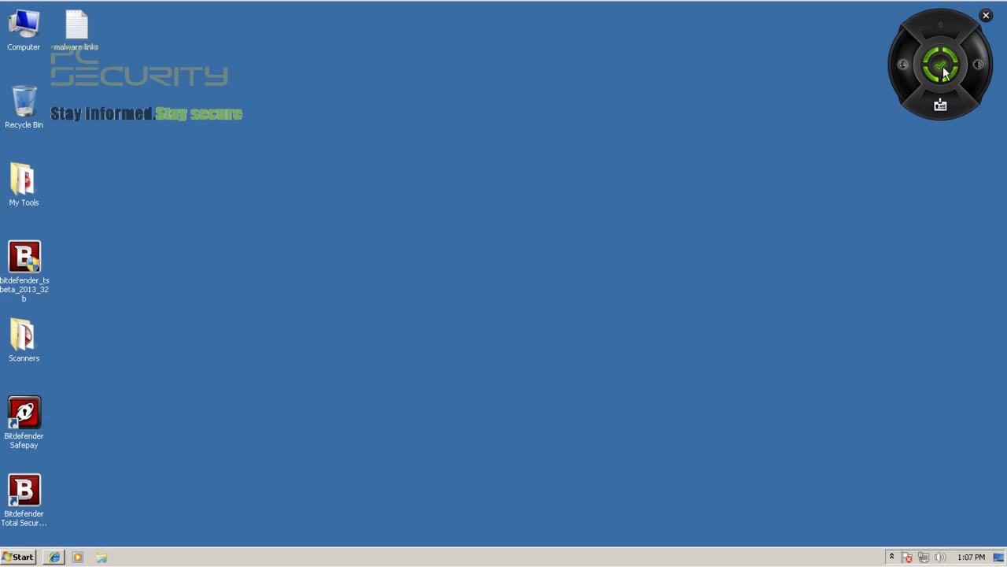
Close the Bitdefender desktop widget and open the Bitdefender Total Security 2013 main window.
{"action": "left_click", "coordinate": [986, 16]}
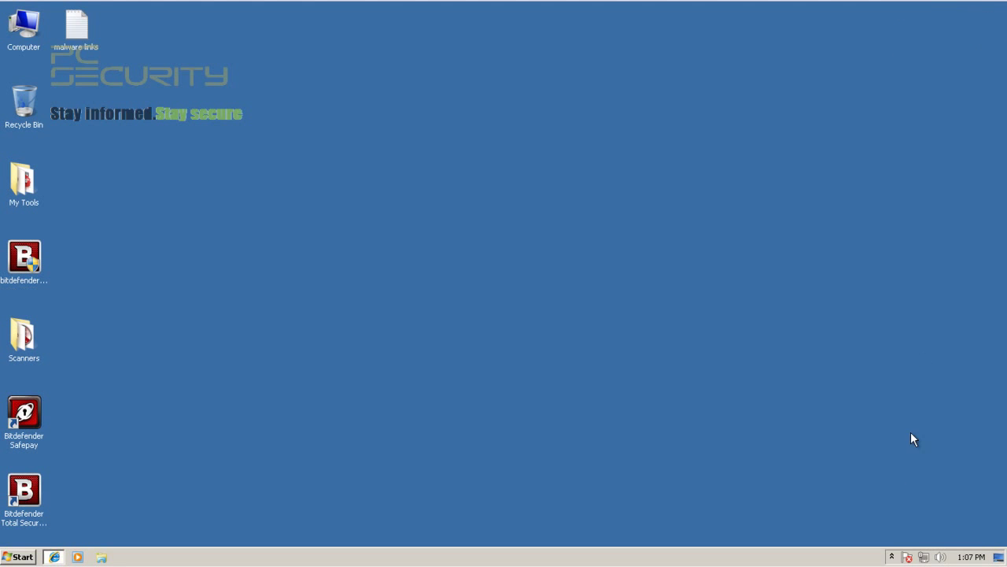
{"action": "left_click", "coordinate": [892, 557]}
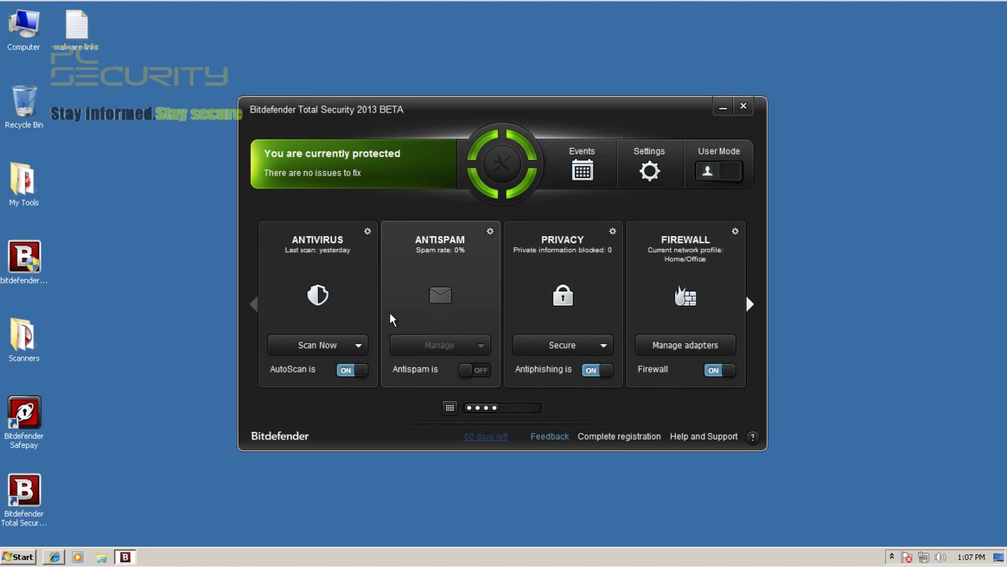
View the modules overview and return to the home screen to browse the module cards.
{"action": "left_click", "coordinate": [450, 407]}
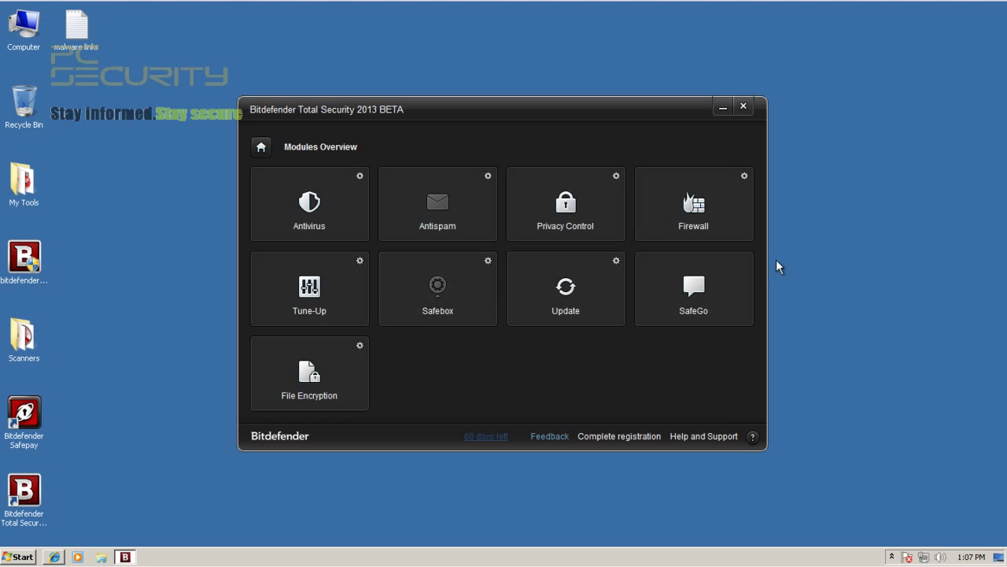
{"action": "left_click", "coordinate": [262, 149]}
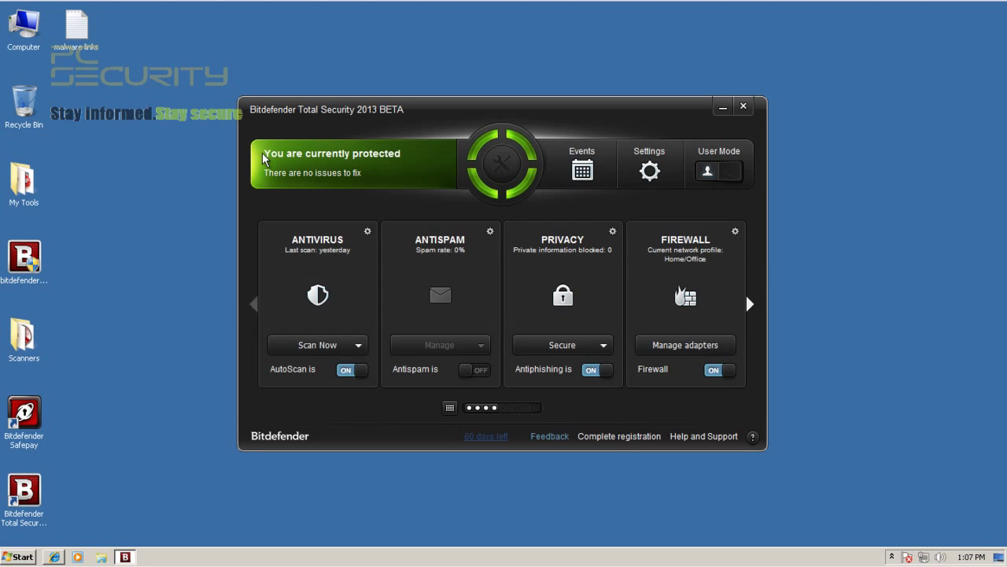
{"action": "left_click", "coordinate": [748, 304]}
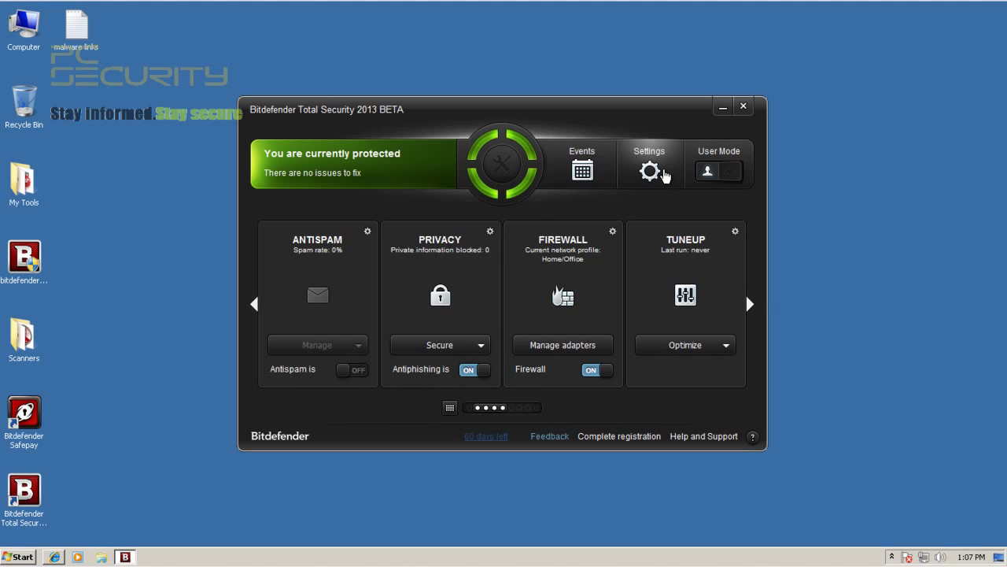
Enable the Intrusion Detection System at the Normal level in the firewall's advanced settings and return to the home screen.
{"action": "left_click", "coordinate": [650, 171]}
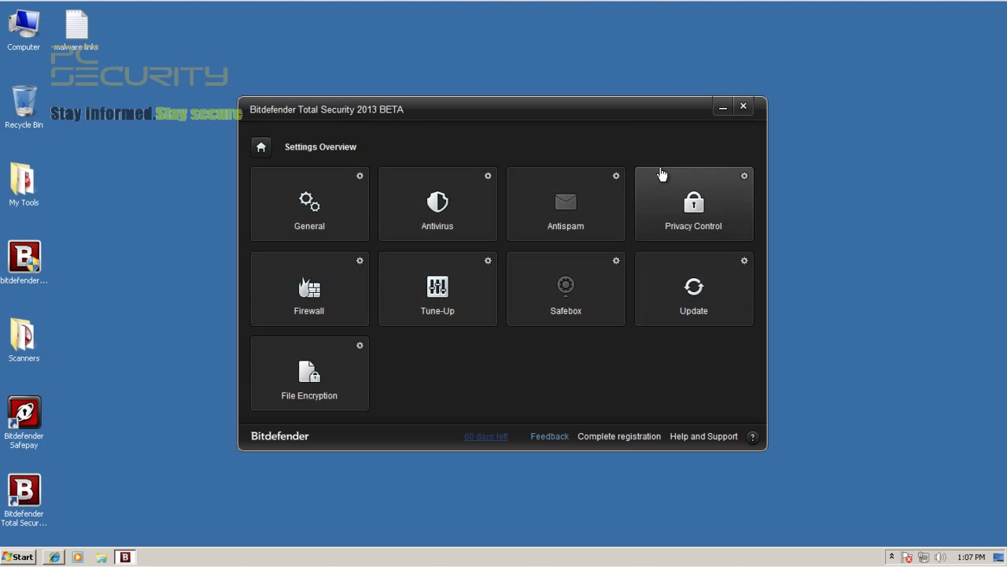
{"action": "left_click", "coordinate": [309, 290]}
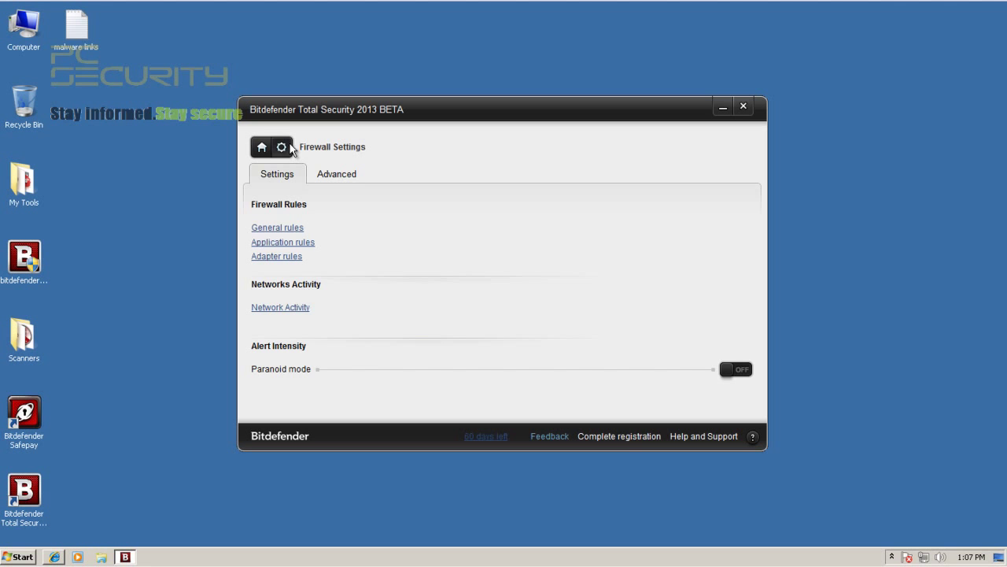
{"action": "left_click", "coordinate": [323, 179]}
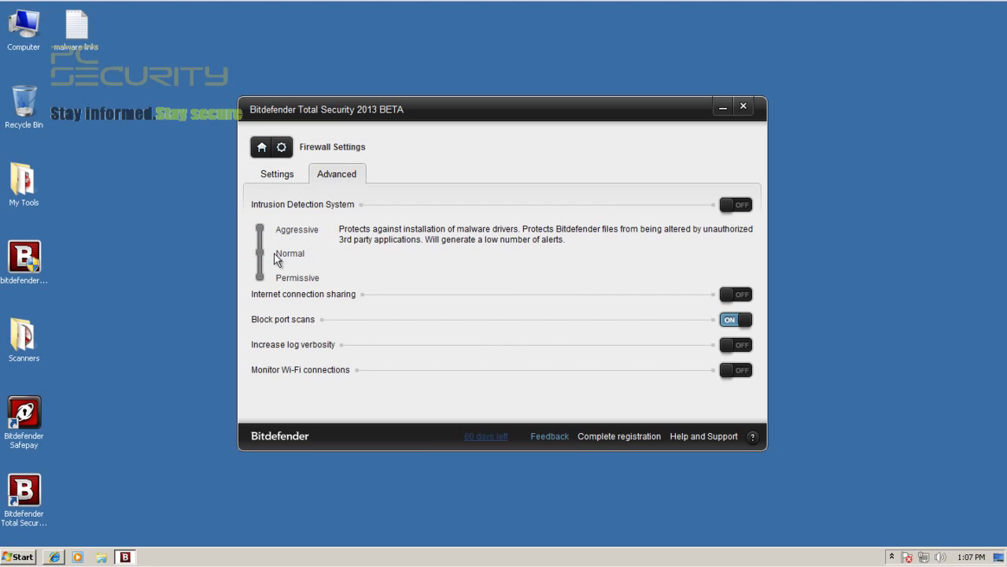
{"action": "left_click", "coordinate": [725, 205]}
{"action": "left_click_drag", "start_coordinate": [262, 278], "coordinate": [260, 252]}
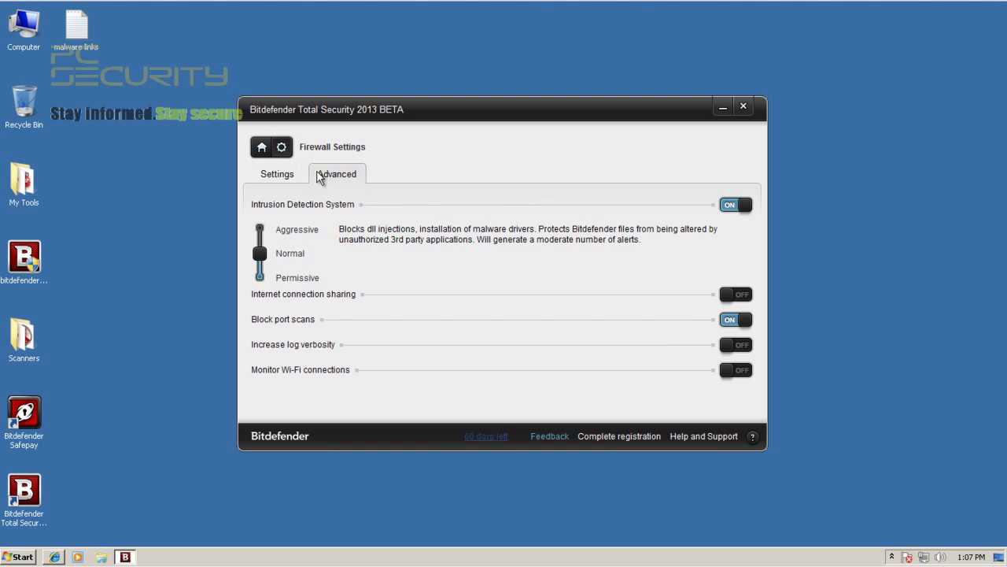
{"action": "left_click", "coordinate": [281, 148]}
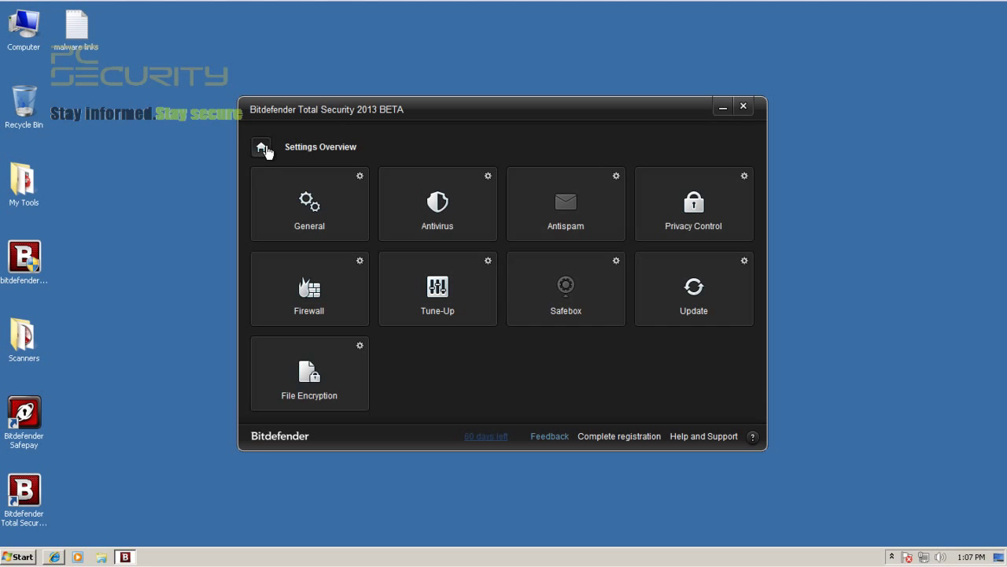
{"action": "left_click", "coordinate": [262, 147]}
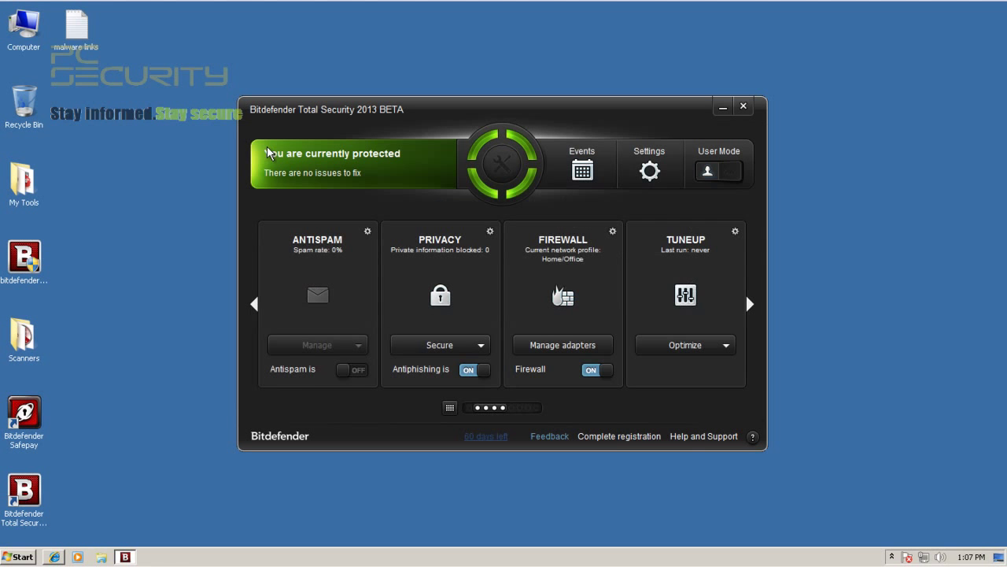
Review the antivirus shield settings and the update settings, returning to the home screen.
{"action": "left_click", "coordinate": [751, 305]}
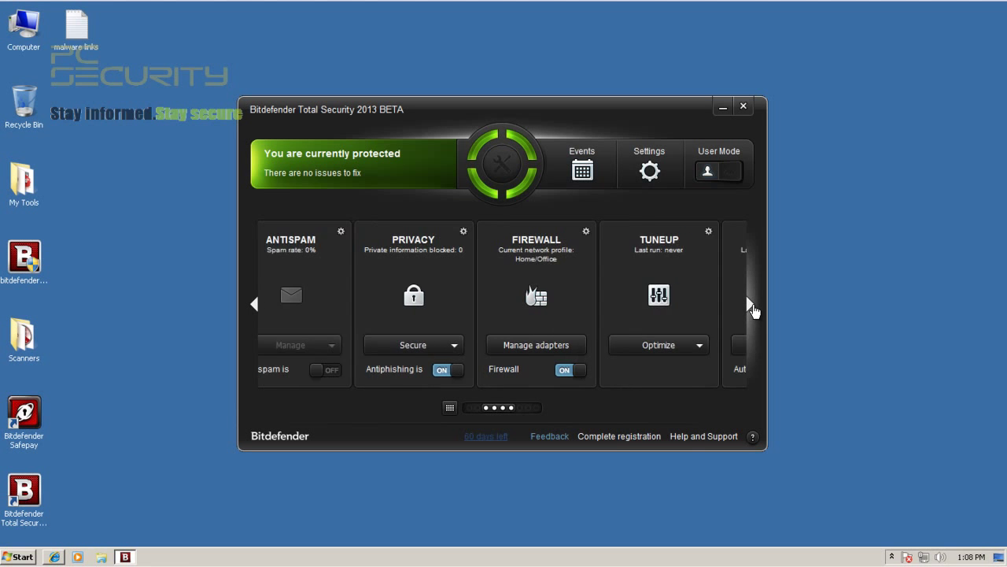
{"action": "left_click", "coordinate": [670, 183]}
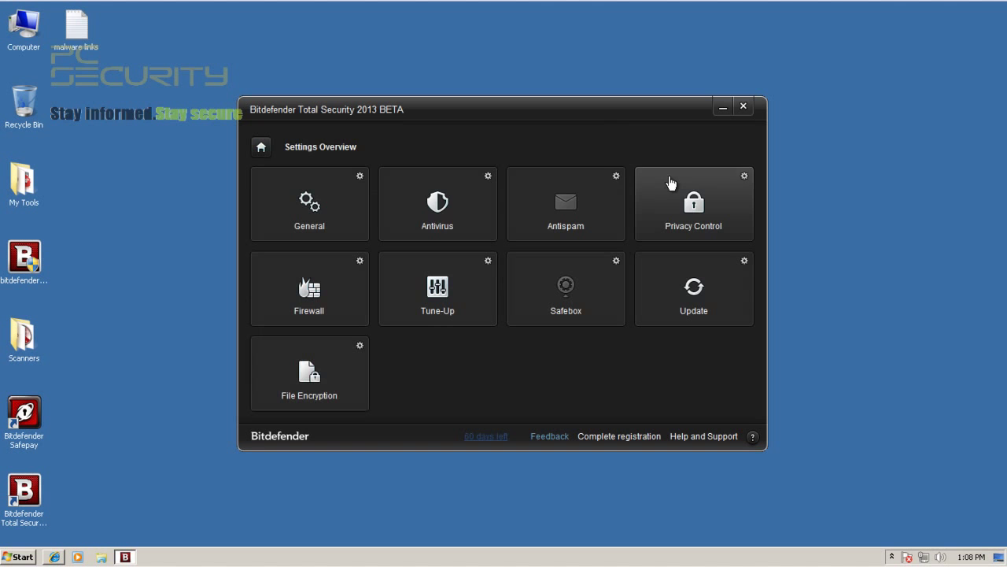
{"action": "left_click", "coordinate": [445, 225]}
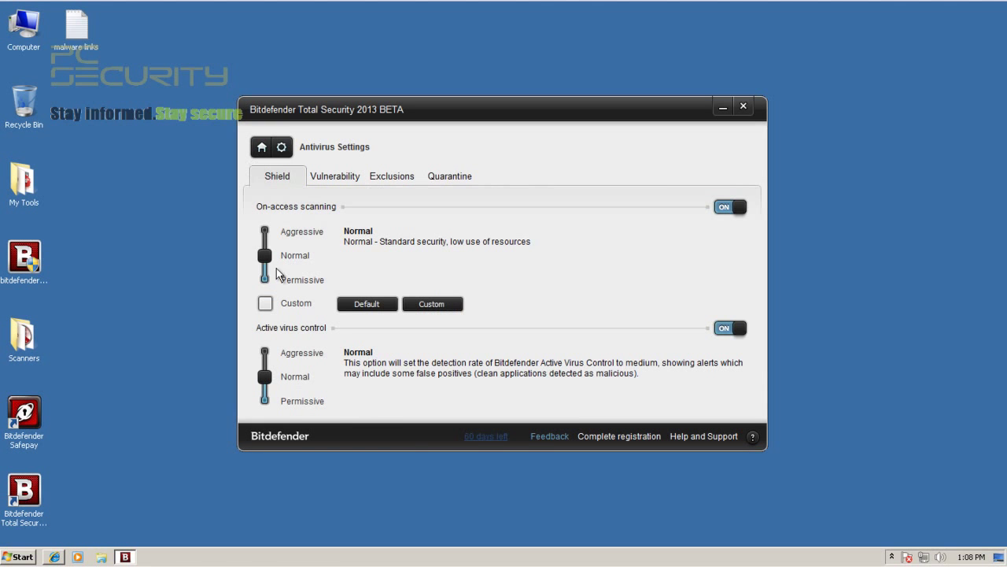
{"action": "left_click", "coordinate": [261, 148]}
{"action": "left_click", "coordinate": [658, 167]}
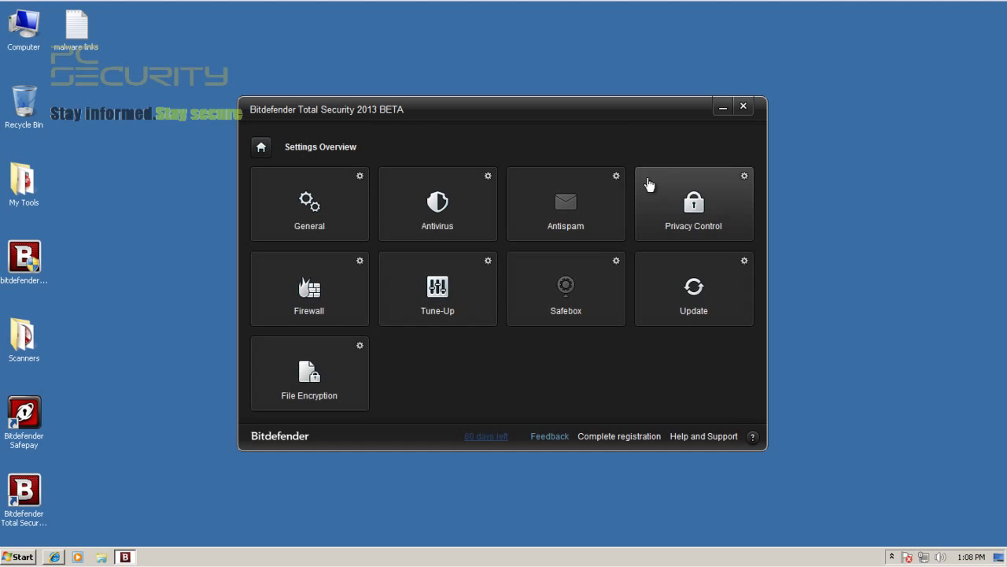
{"action": "left_click", "coordinate": [687, 306]}
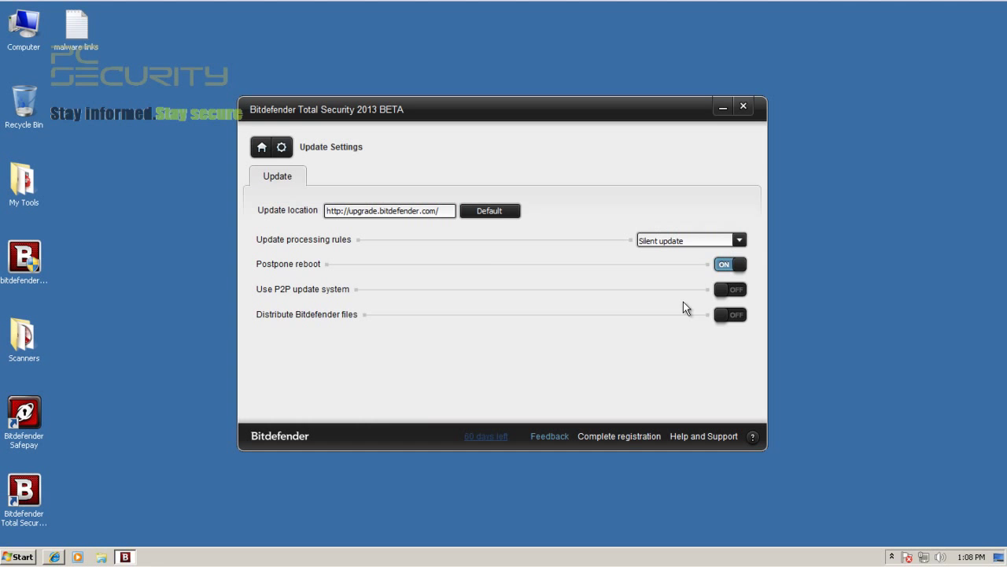
{"action": "left_click", "coordinate": [263, 149]}
Check the Intrusion Detection System configuration in the firewall's advanced settings and return to the home screen.
{"action": "left_click", "coordinate": [636, 188]}
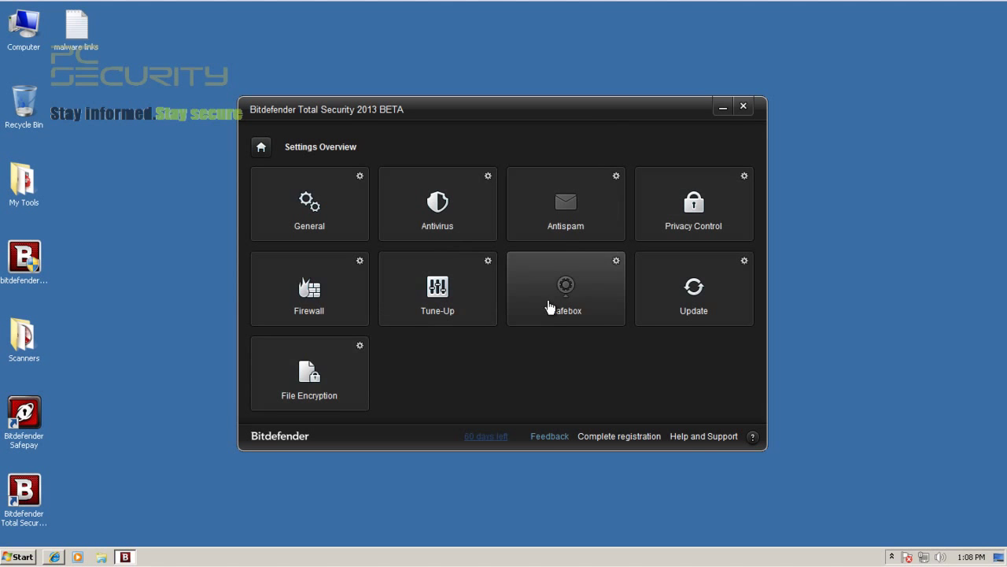
{"action": "left_click", "coordinate": [343, 298]}
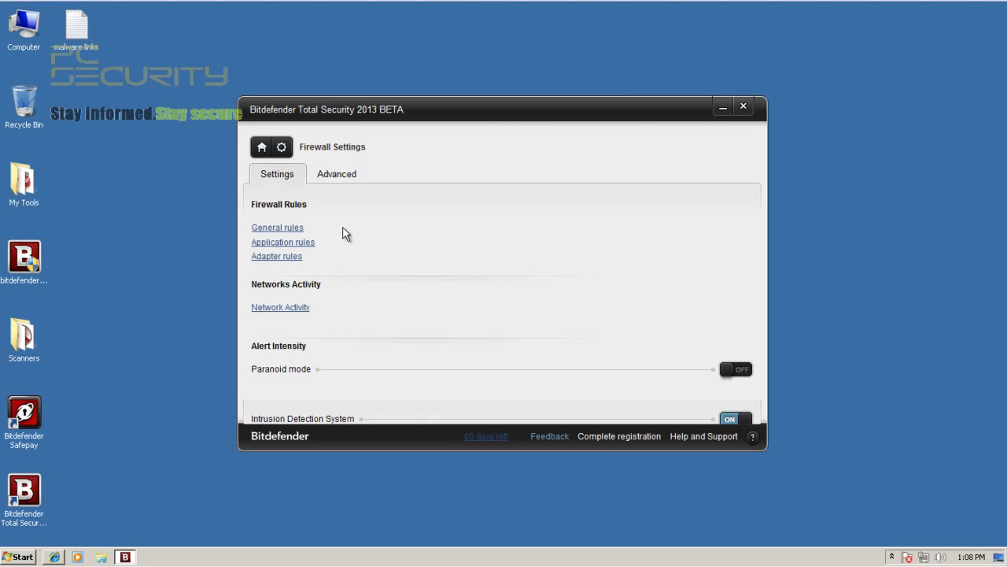
{"action": "left_click", "coordinate": [340, 173]}
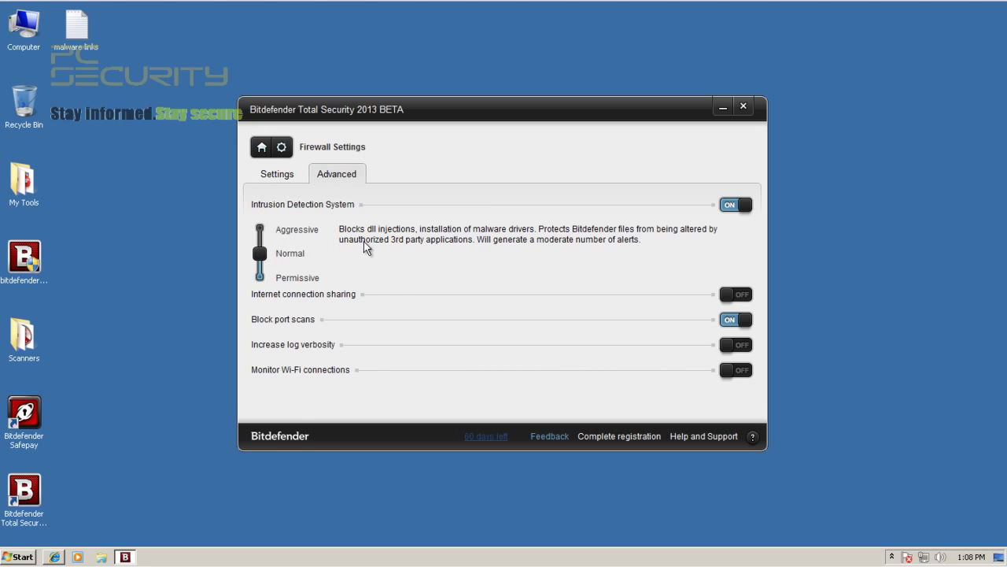
{"action": "left_click", "coordinate": [264, 149]}
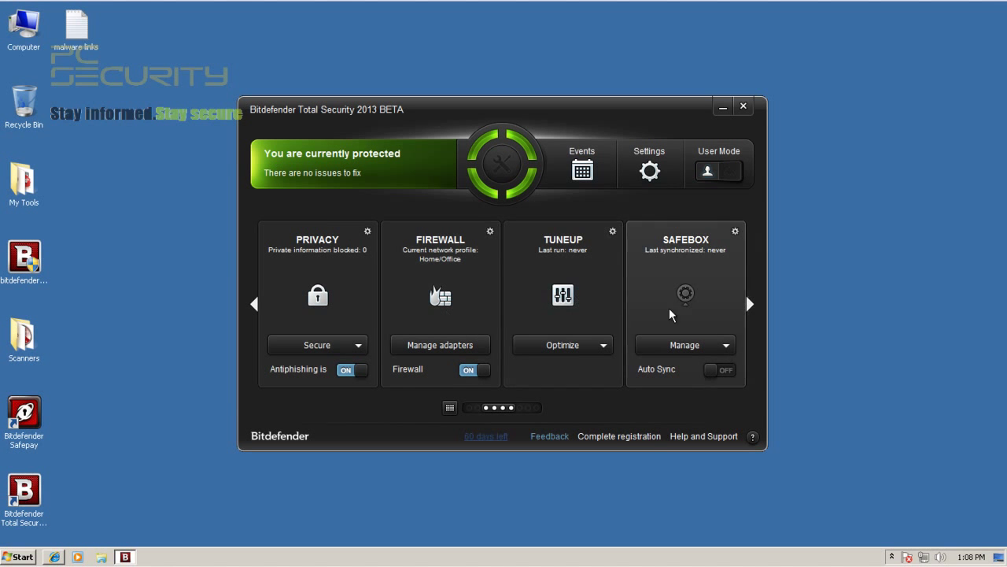
Find the Update module among the home screen cards and start an update.
{"action": "left_click", "coordinate": [255, 305]}
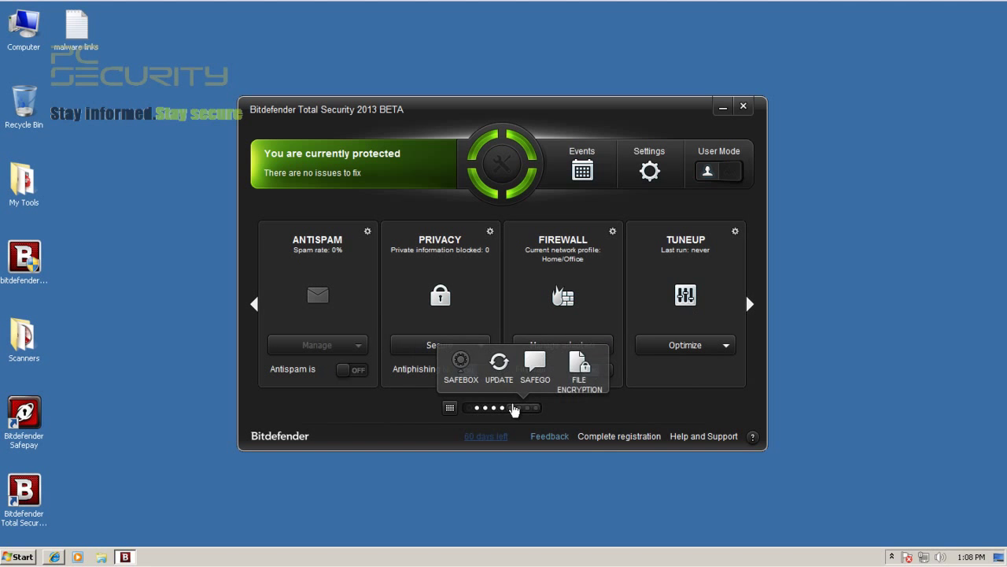
{"action": "left_click", "coordinate": [516, 407]}
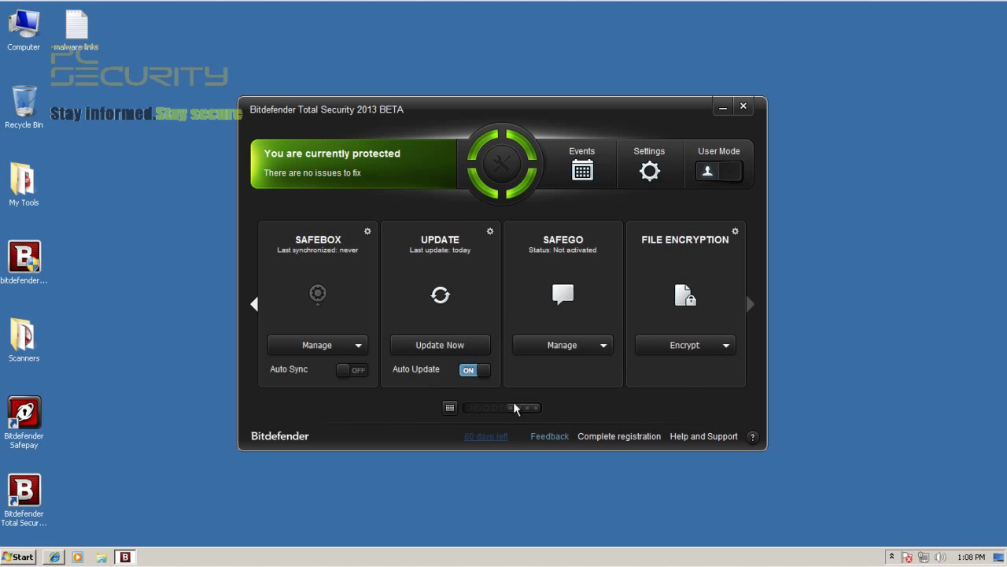
{"action": "left_click", "coordinate": [450, 346]}
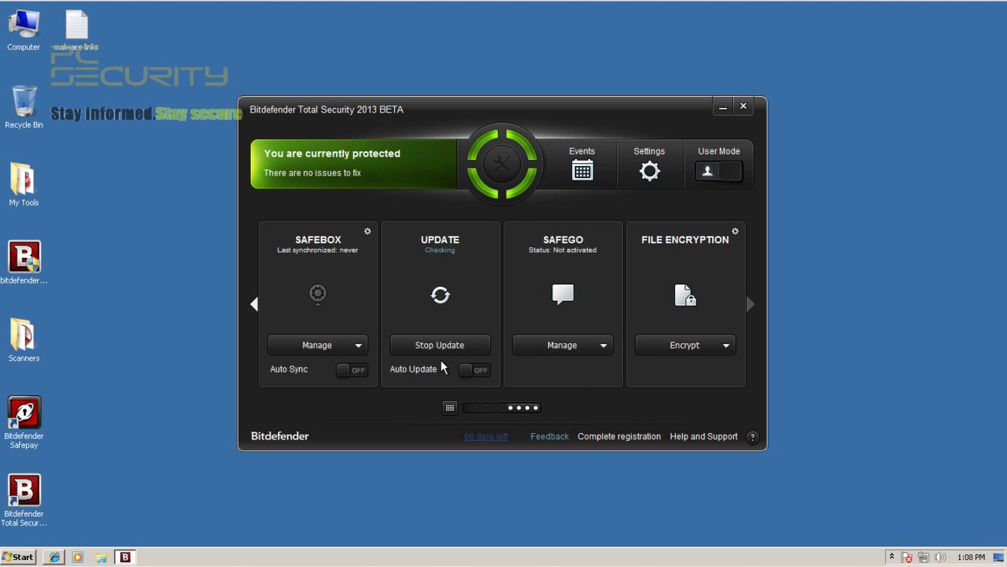
Minimize Bitdefender, then place the malware links file in Notepad side by side with Internet Explorer, Notepad on the left half.
{"action": "left_click", "coordinate": [721, 105]}
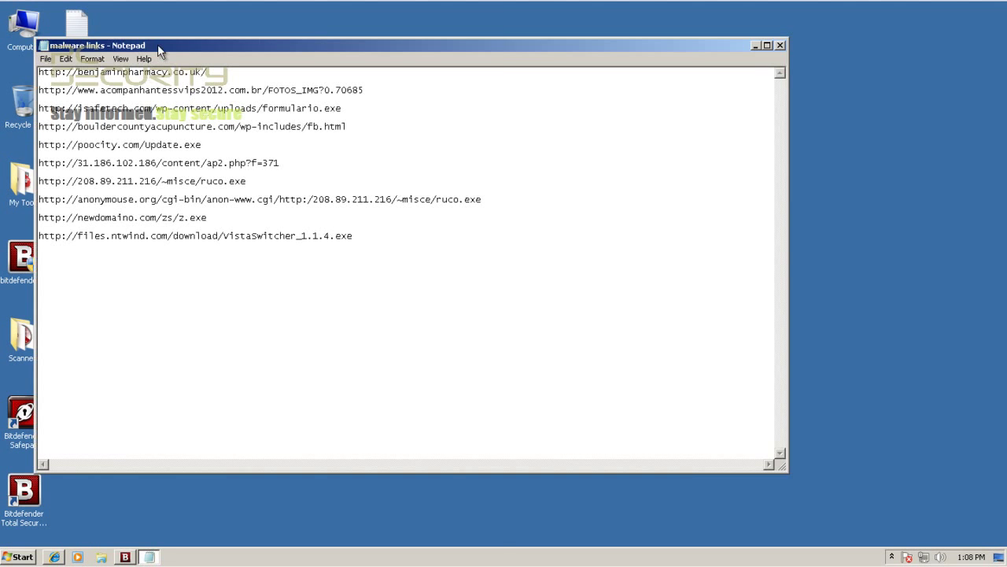
{"action": "left_click_drag", "start_coordinate": [158, 45], "coordinate": [1, 65]}
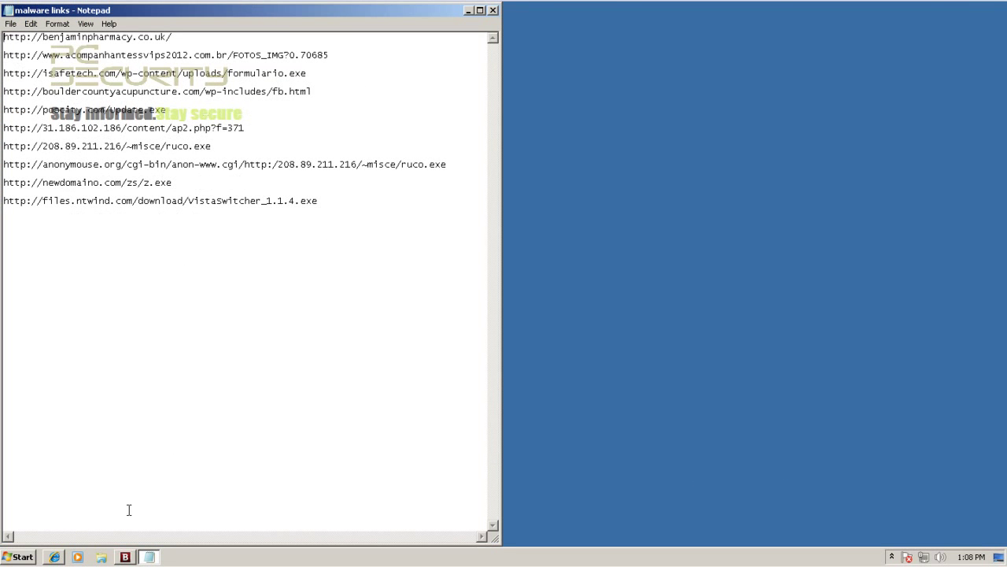
{"action": "left_click", "coordinate": [55, 556]}
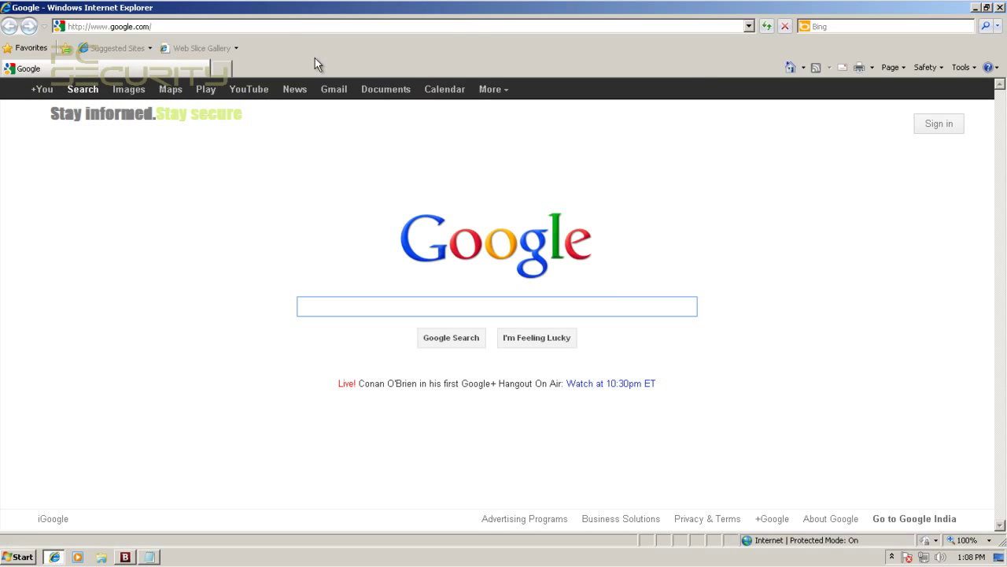
{"action": "left_click_drag", "start_coordinate": [299, 7], "coordinate": [1006, 110]}
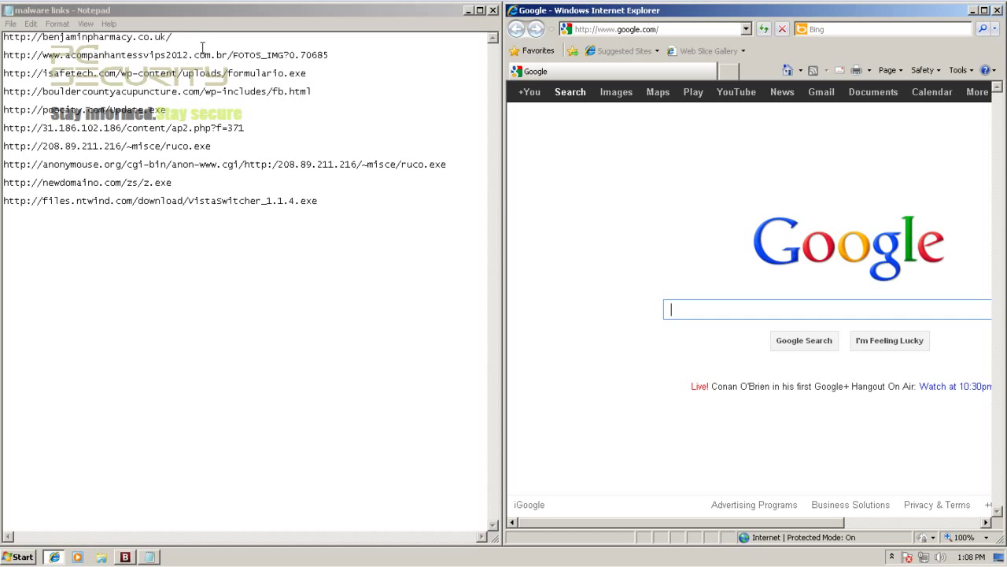
{"action": "left_click_drag", "start_coordinate": [188, 35], "coordinate": [3, 37]}
{"action": "key", "text": "ctrl+c"}
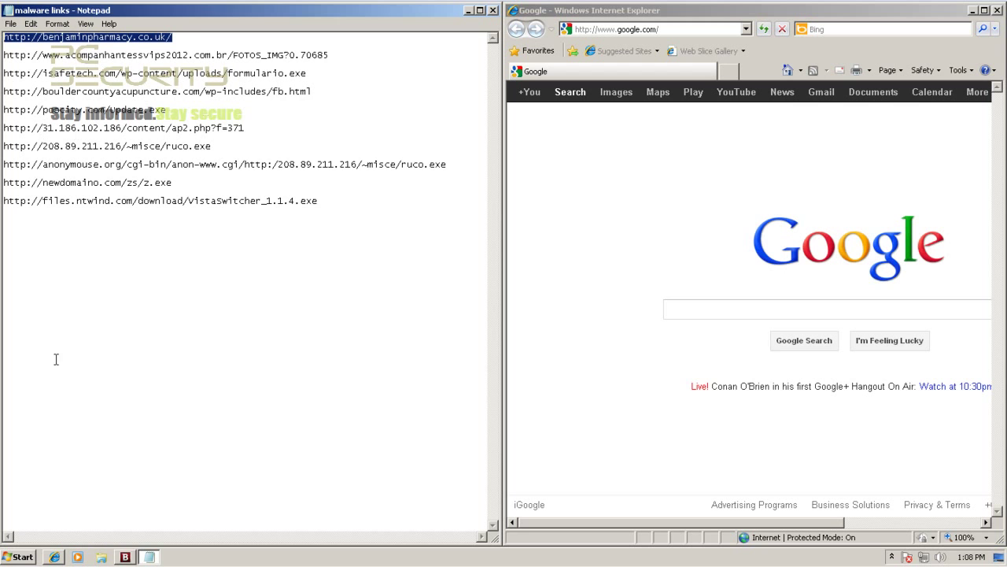
Check the update status in Bitdefender, close its window and return to the malware links file.
{"action": "left_click", "coordinate": [124, 556]}
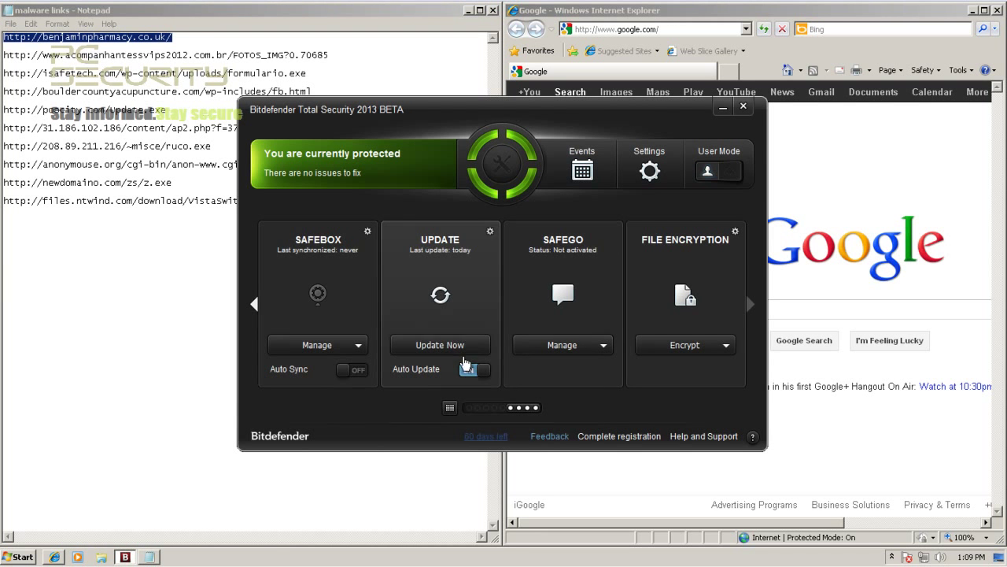
{"action": "left_click", "coordinate": [745, 108]}
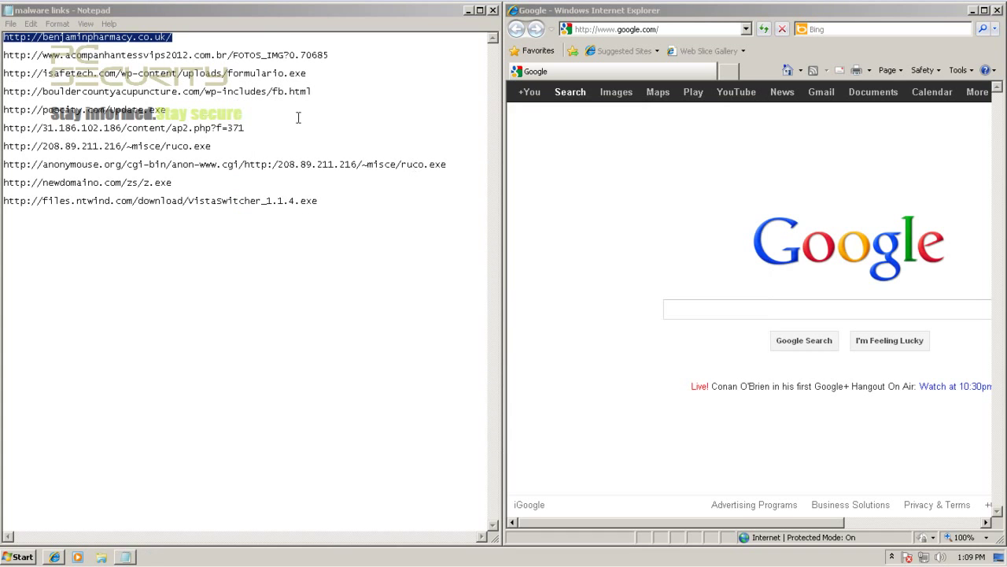
{"action": "left_click", "coordinate": [322, 8]}
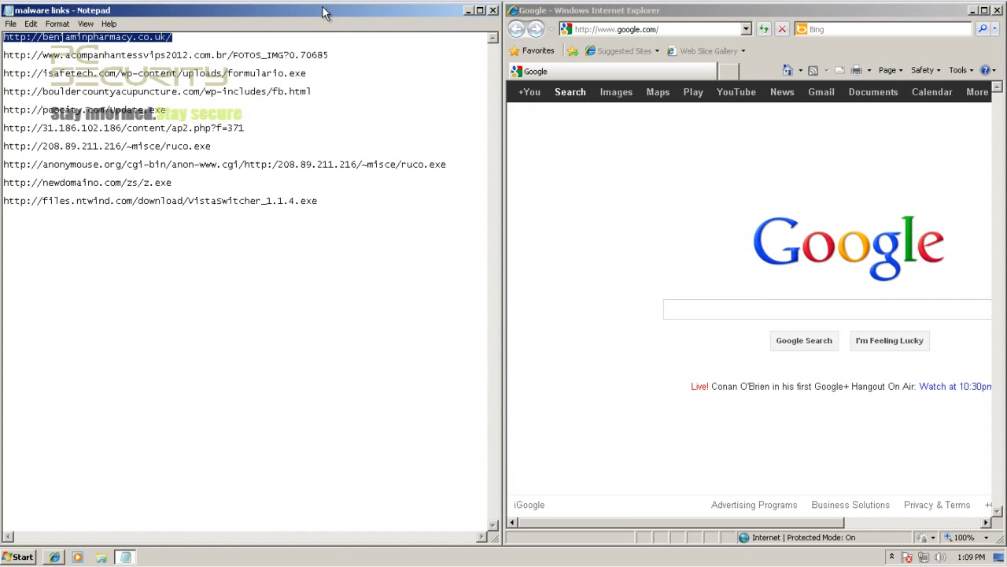
{"action": "left_click", "coordinate": [675, 29]}
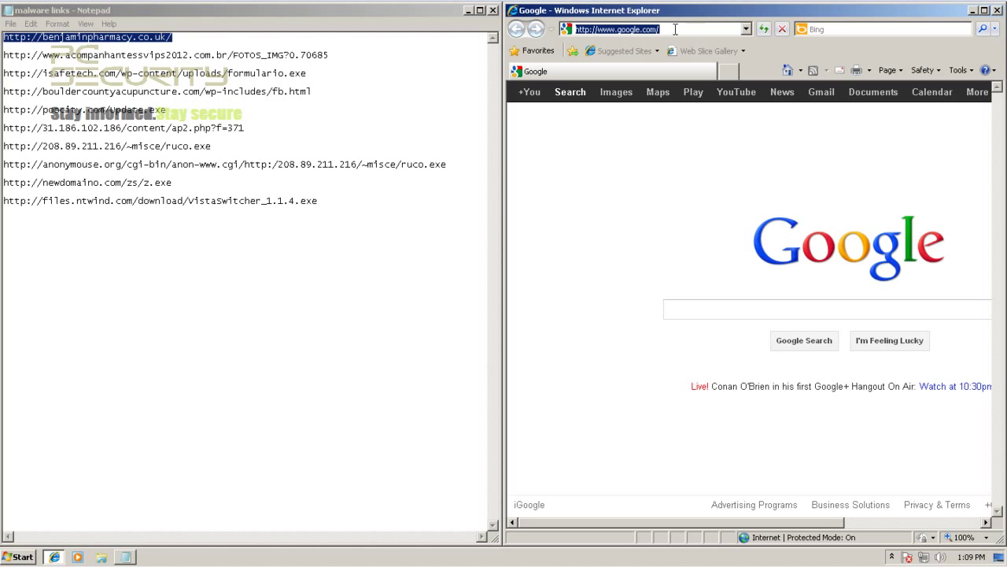
{"action": "key", "text": "ctrl+v"}
{"action": "key", "text": "Return"}
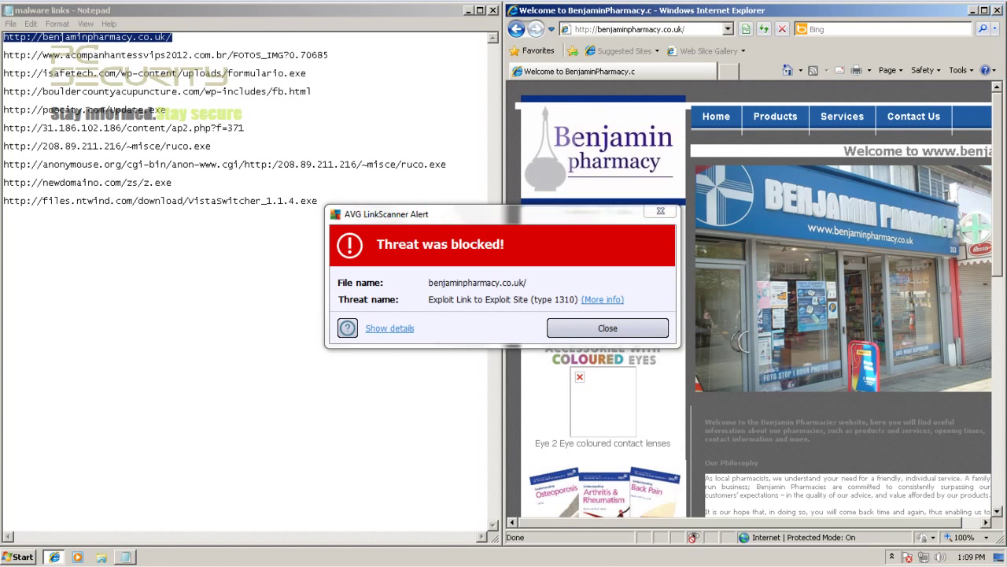
{"action": "left_click", "coordinate": [892, 557]}
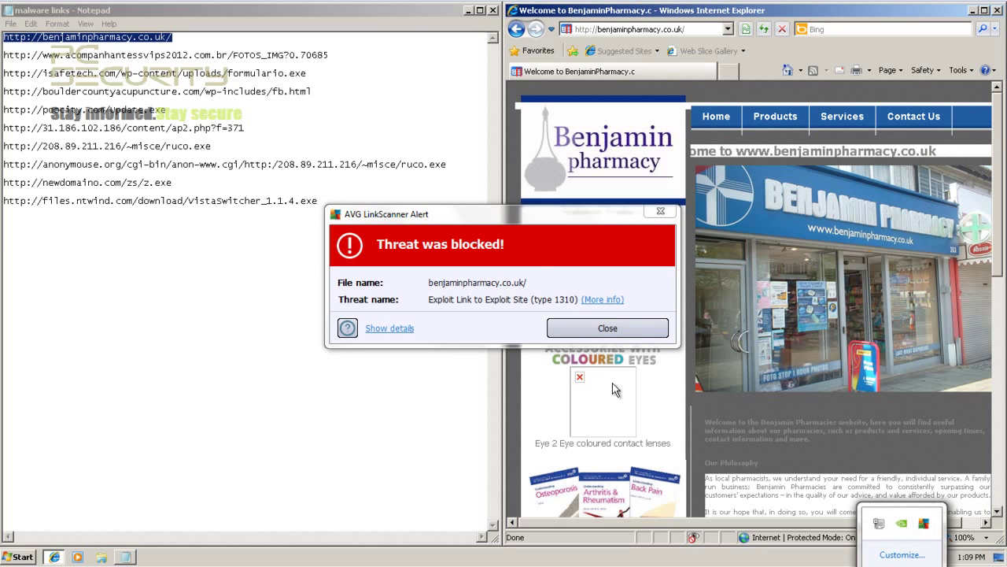
{"action": "left_click", "coordinate": [614, 564]}
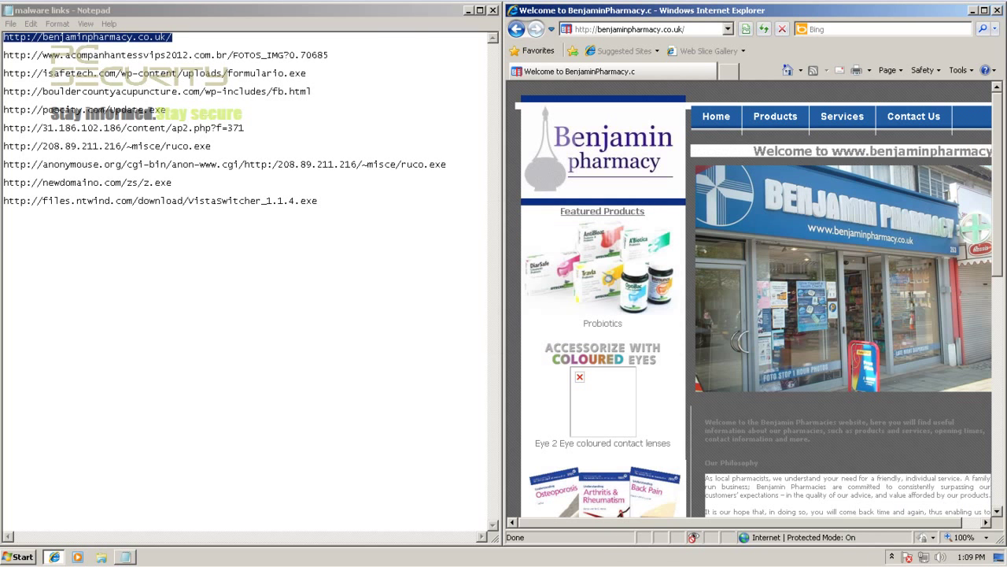
{"action": "left_click", "coordinate": [675, 28]}
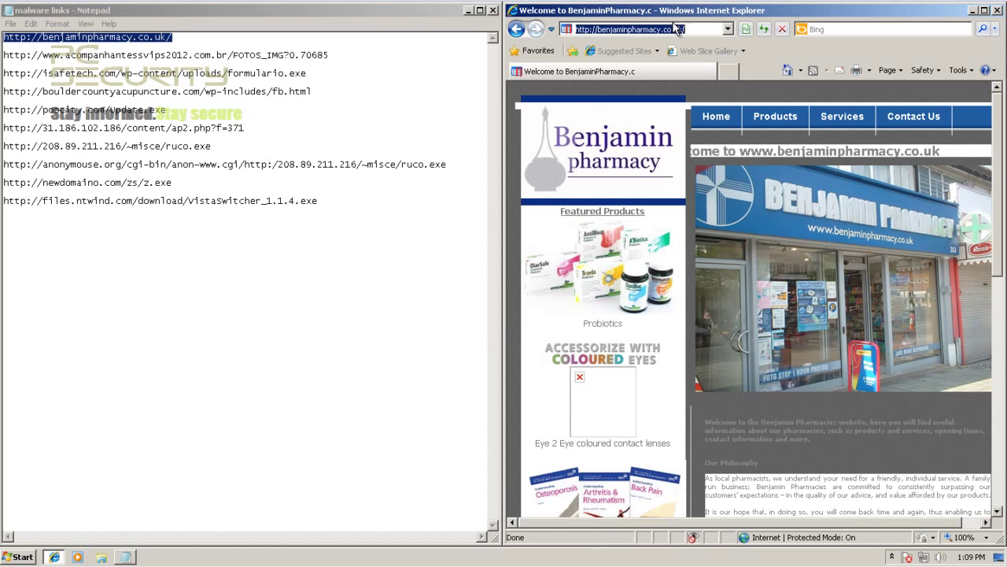
{"action": "key", "text": "Return"}
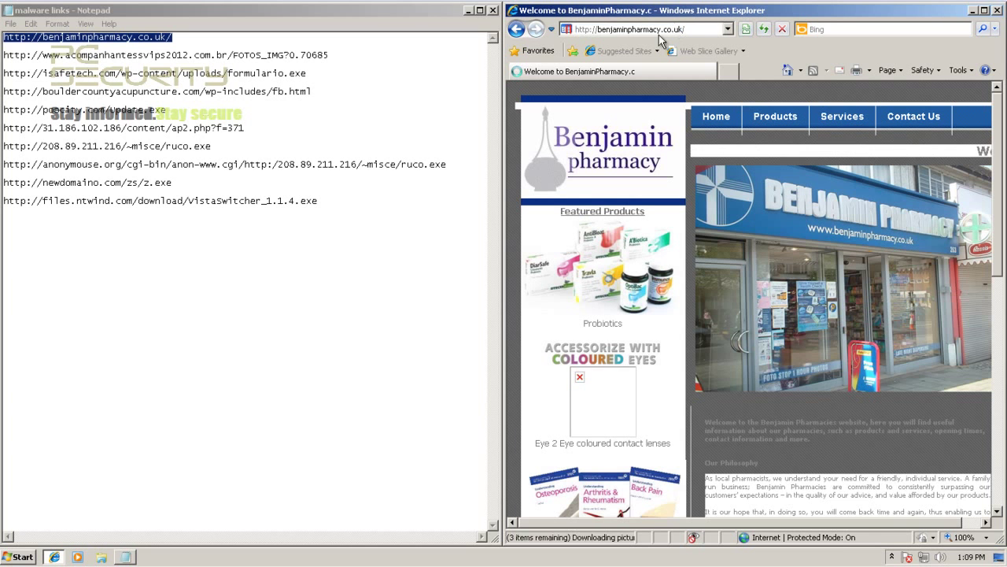
{"action": "left_click", "coordinate": [670, 30]}
{"action": "key", "text": "Return"}
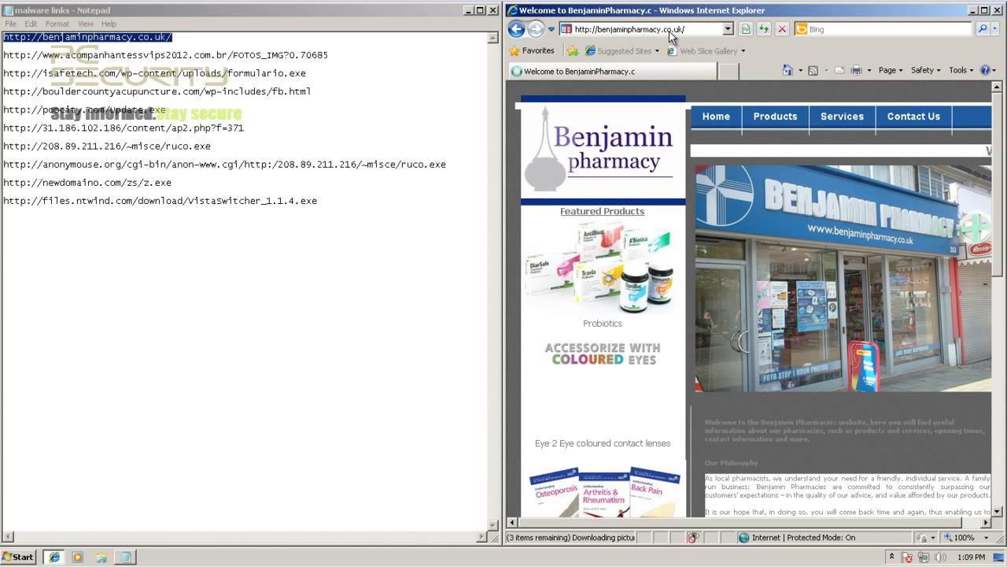
{"action": "left_click", "coordinate": [671, 31]}
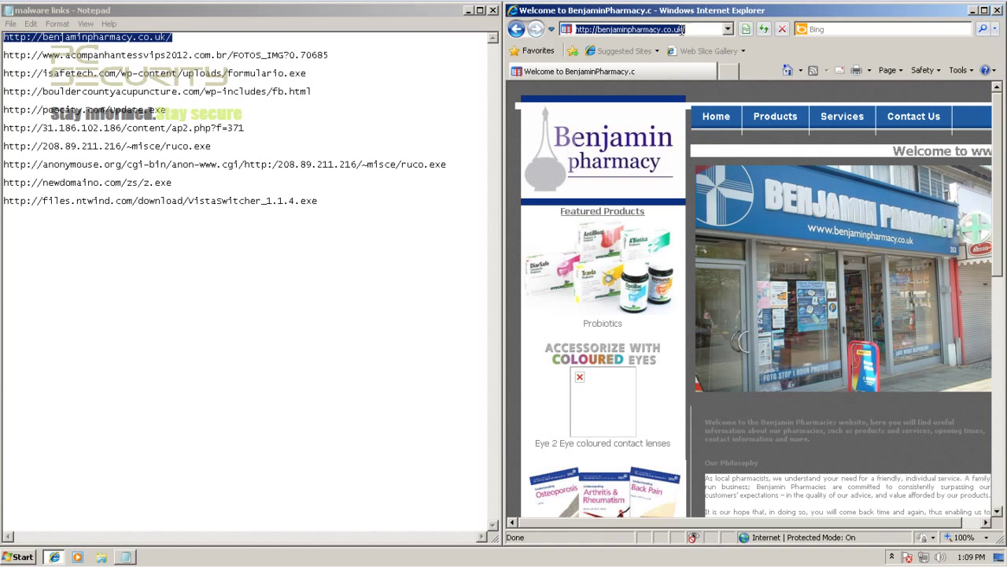
{"action": "left_click_drag", "start_coordinate": [775, 18], "coordinate": [699, 17]}
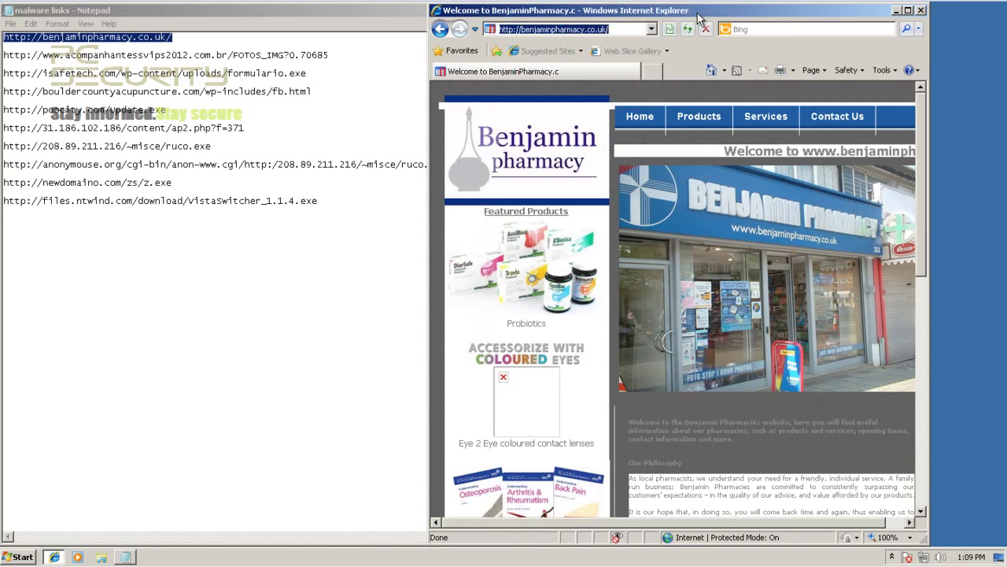
{"action": "left_click_drag", "start_coordinate": [806, 17], "coordinate": [816, 18]}
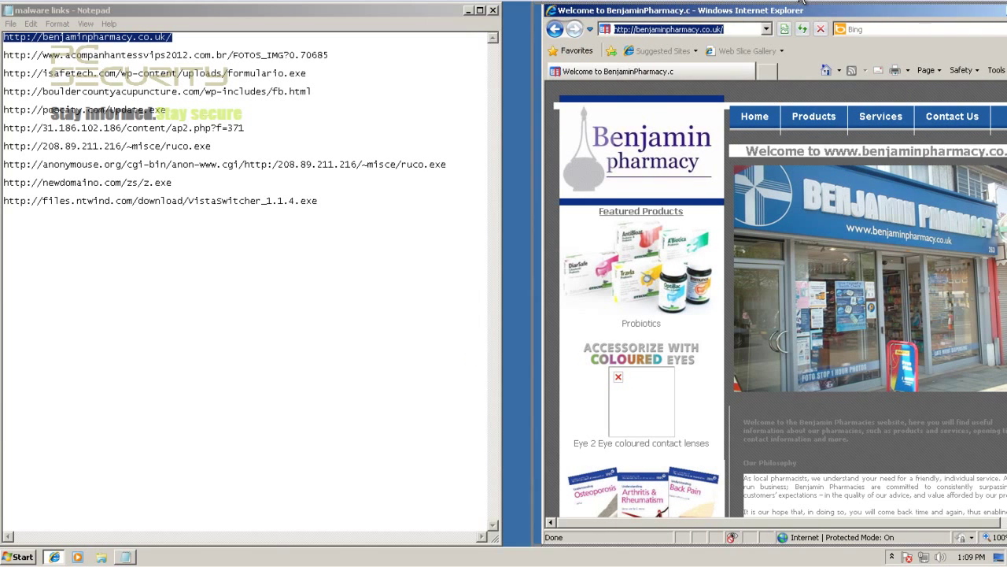
{"action": "left_click_drag", "start_coordinate": [708, 11], "coordinate": [670, 10]}
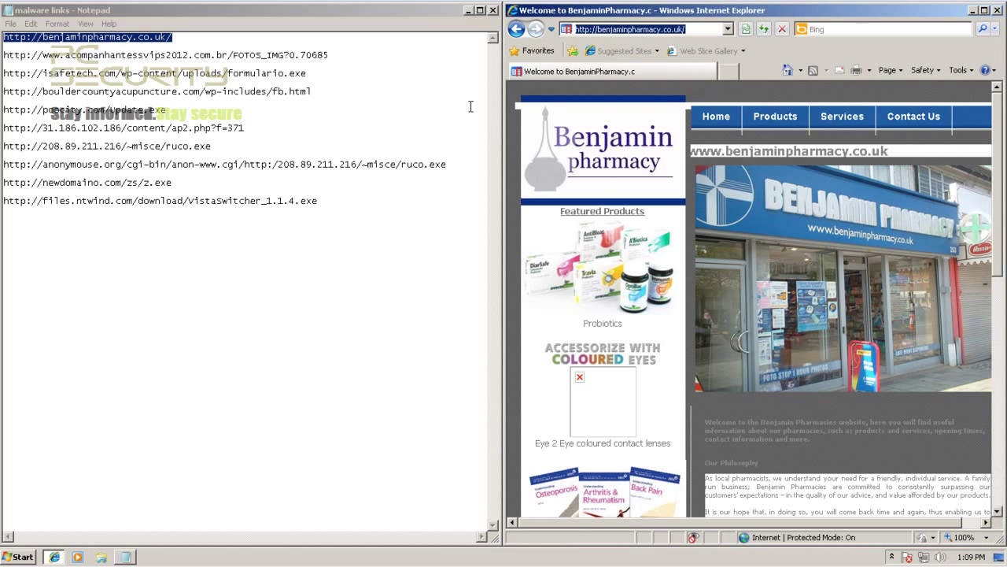
{"action": "mouse_move", "coordinate": [4, 55]}
{"action": "left_mouse_down"}
{"action": "mouse_move", "coordinate": [316, 53]}
{"action": "mouse_move", "coordinate": [4, 55]}
{"action": "left_mouse_up"}
{"action": "key", "text": "ctrl+c"}
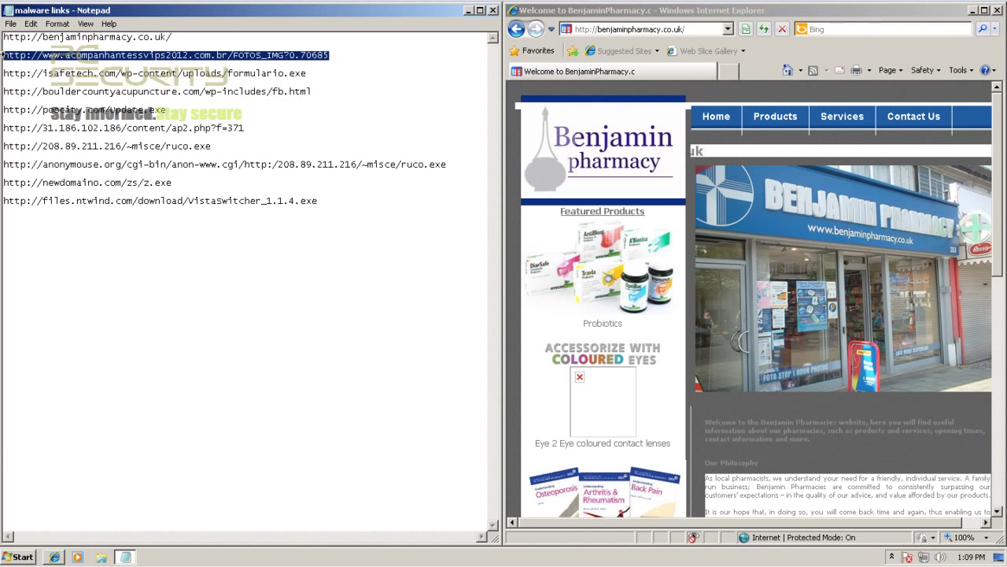
{"action": "left_click", "coordinate": [610, 29]}
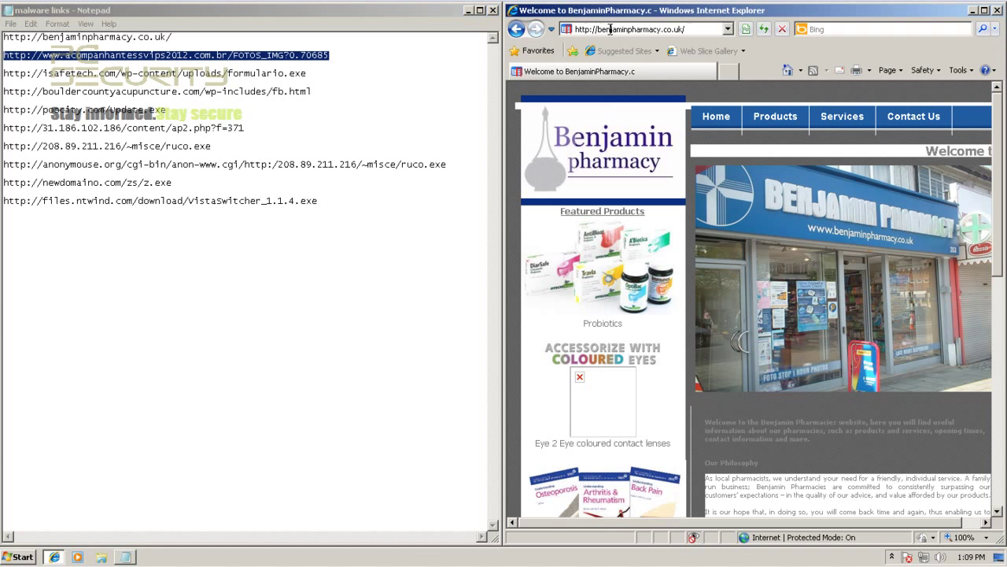
{"action": "key", "text": "ctrl+v"}
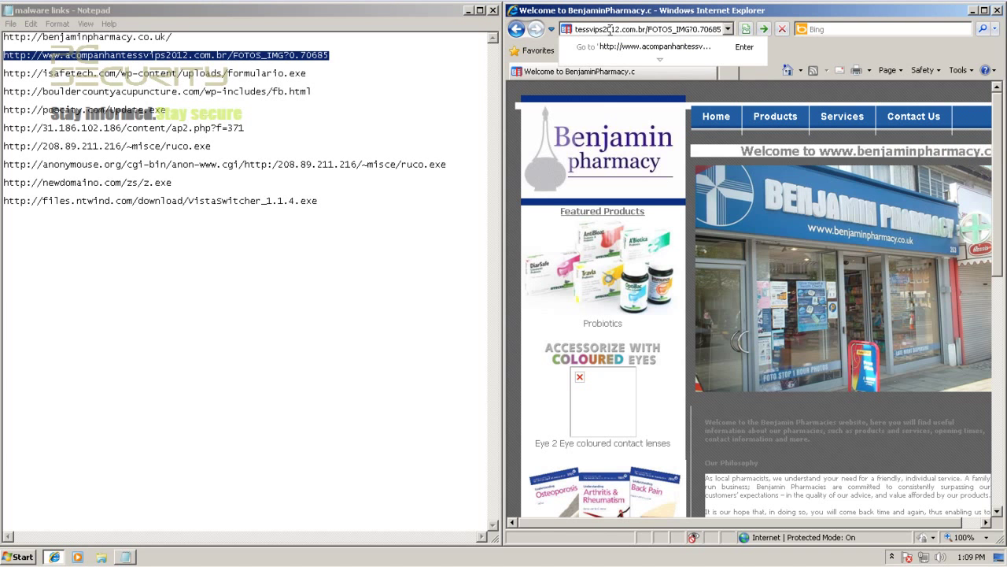
{"action": "key", "text": "Return"}
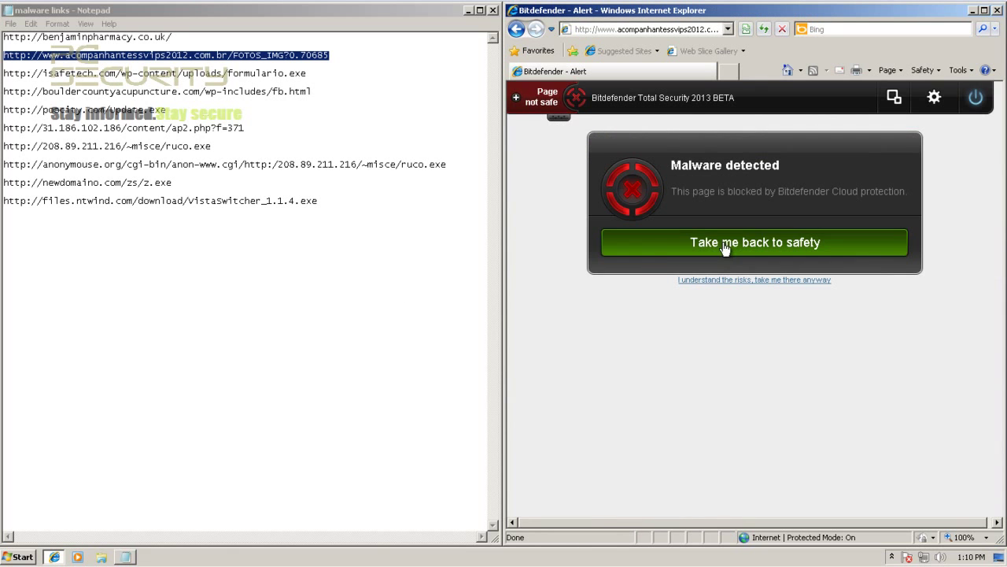
{"action": "left_click", "coordinate": [219, 72]}
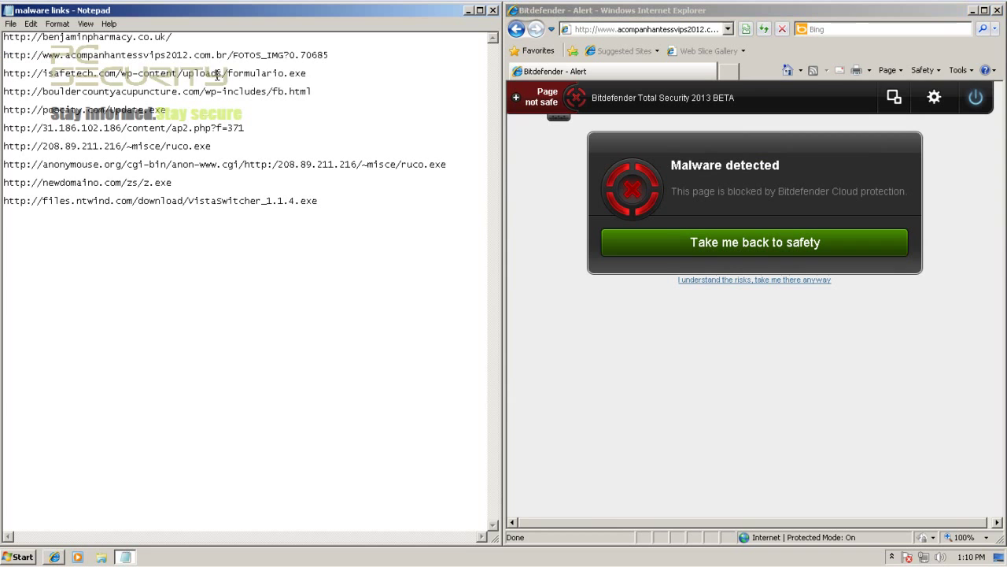
{"action": "double_click", "coordinate": [219, 72]}
{"action": "left_click", "coordinate": [224, 74]}
{"action": "left_click_drag", "start_coordinate": [313, 74], "coordinate": [39, 76]}
{"action": "key", "text": "ctrl+c"}
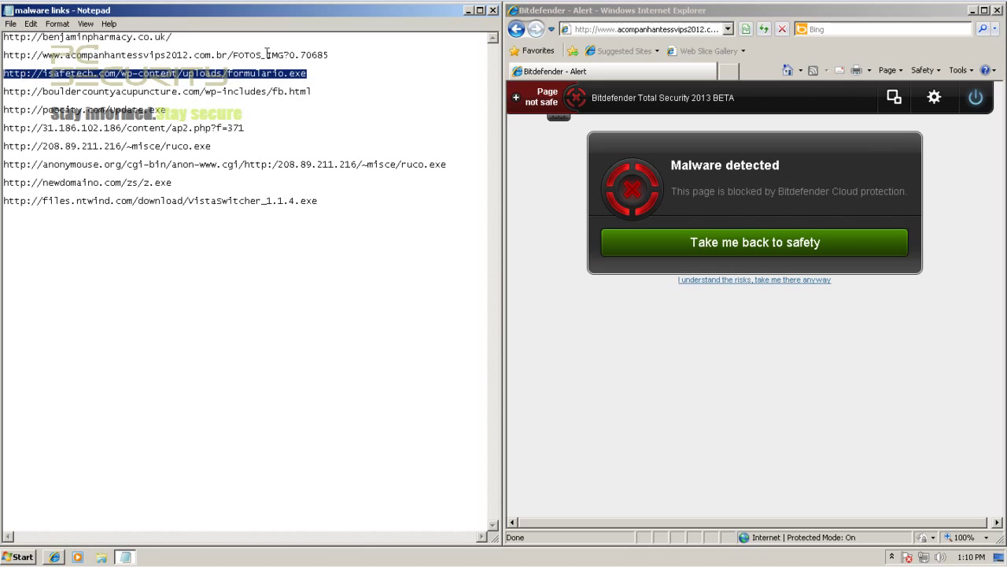
{"action": "left_click", "coordinate": [591, 29]}
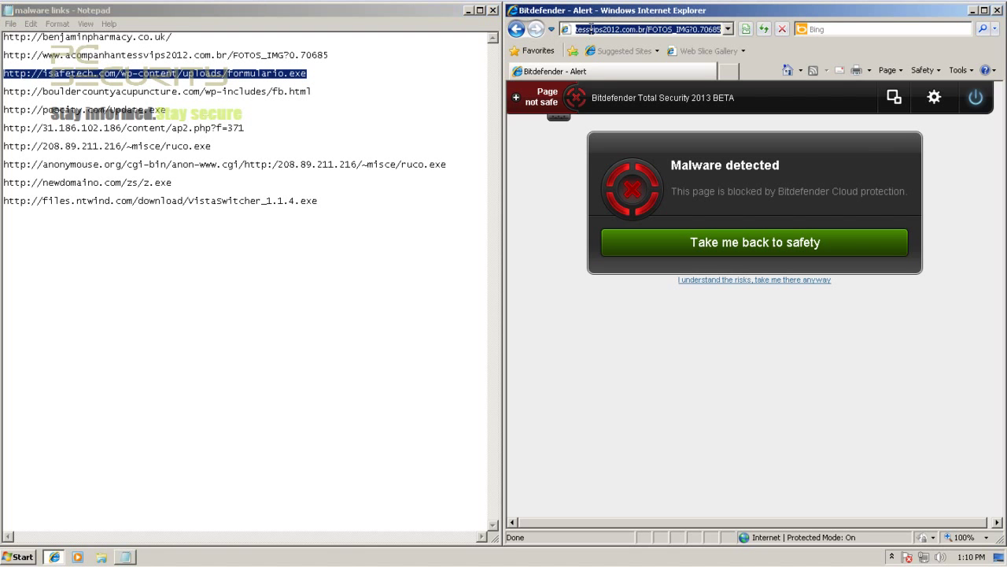
{"action": "key", "text": "ctrl+v"}
{"action": "key", "text": "Return"}
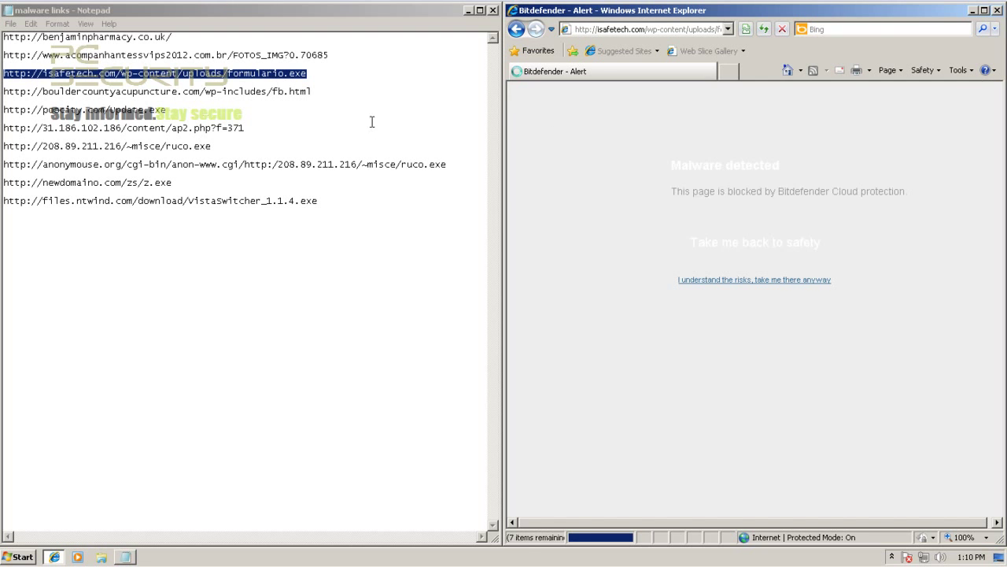
{"action": "left_click_drag", "start_coordinate": [344, 94], "coordinate": [4, 92]}
{"action": "key", "text": "ctrl+c"}
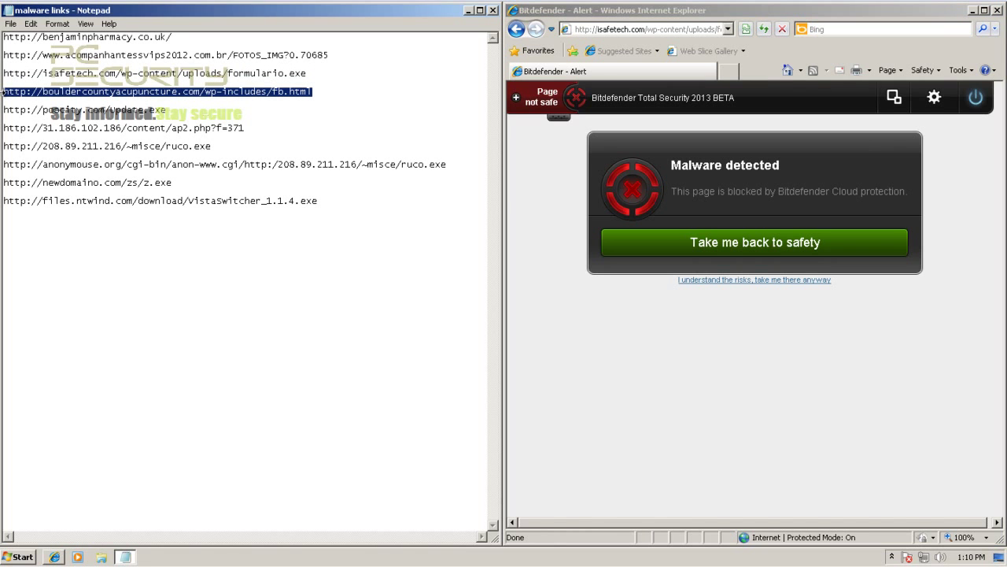
{"action": "left_click", "coordinate": [613, 29]}
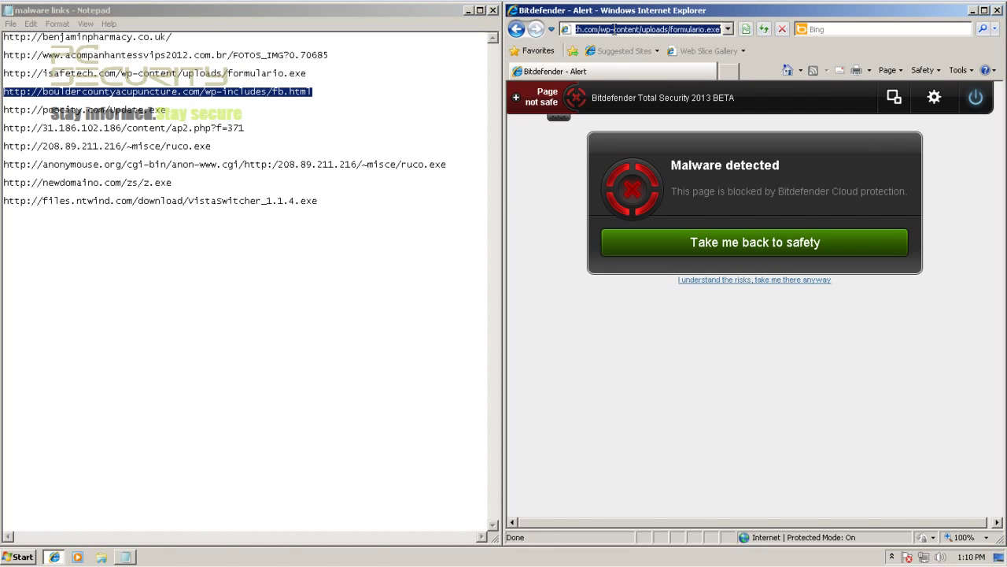
{"action": "key", "text": "ctrl+v"}
{"action": "key", "text": "Return"}
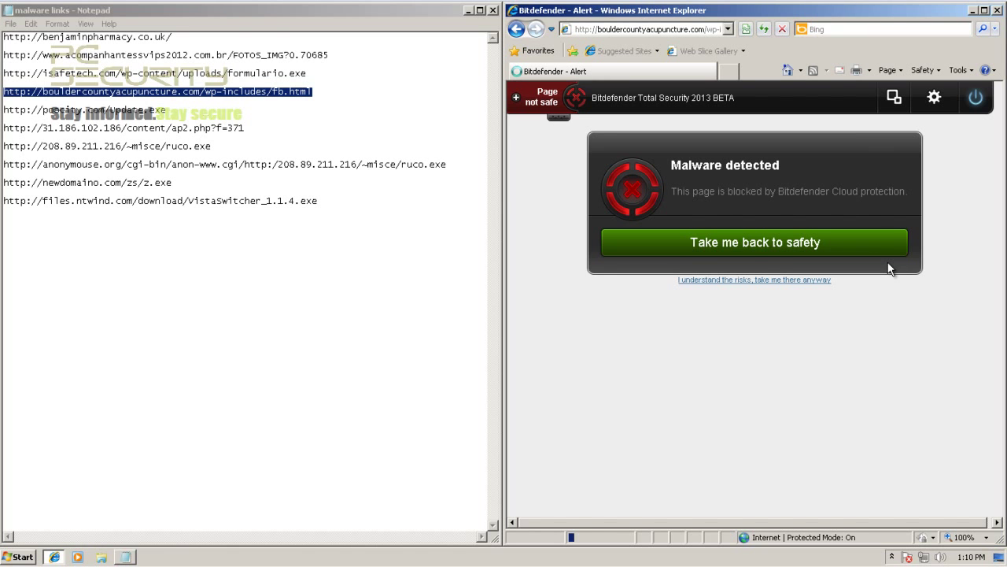
{"action": "left_click", "coordinate": [179, 109]}
{"action": "left_click_drag", "start_coordinate": [180, 109], "coordinate": [3, 109]}
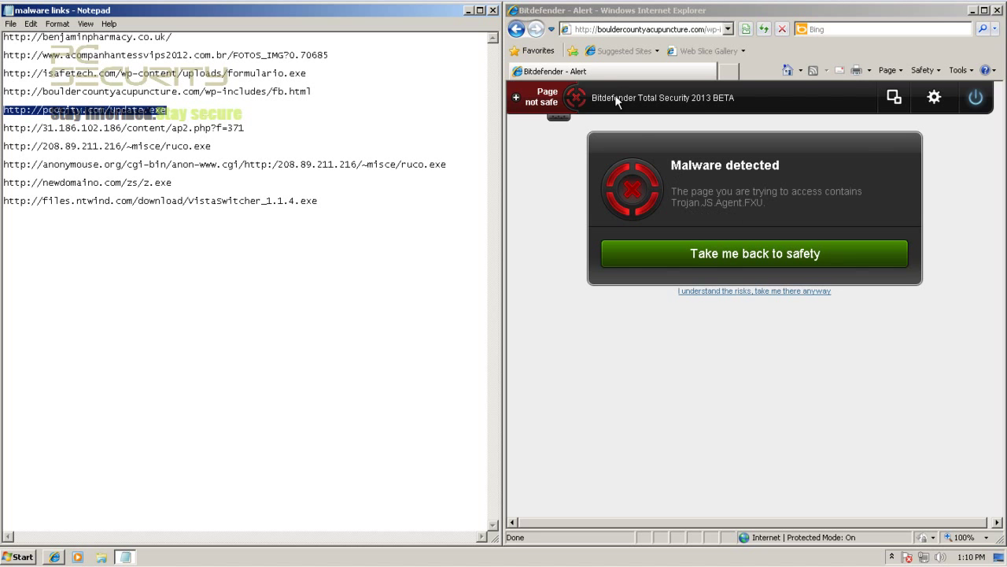
{"action": "double_click", "coordinate": [628, 33]}
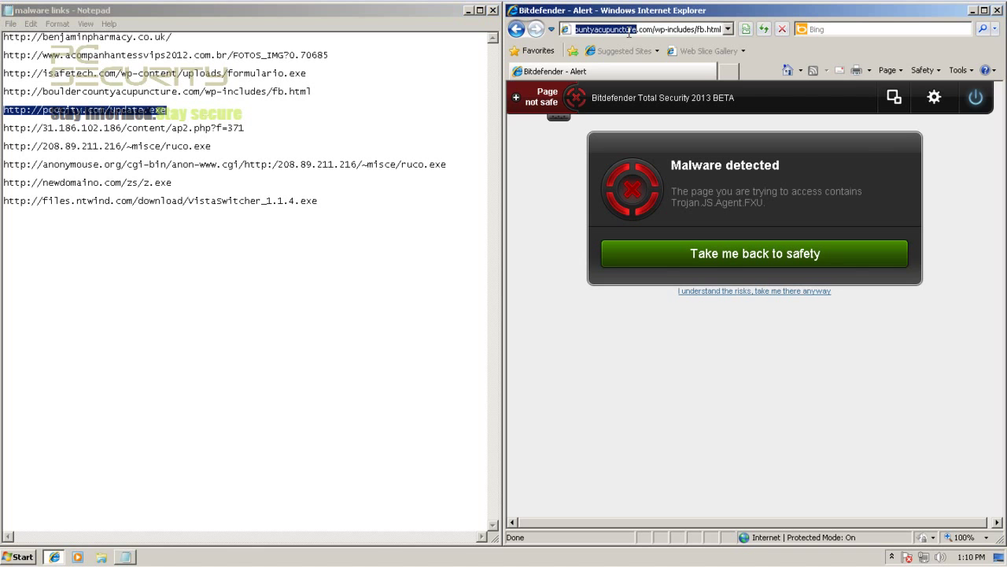
{"action": "key", "text": "ctrl+a"}
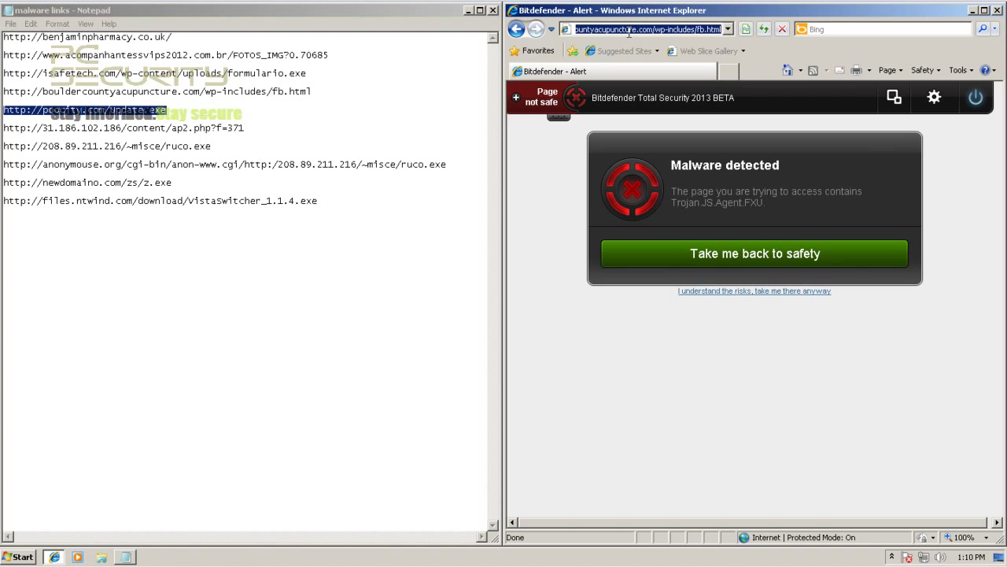
{"action": "type", "text": "http://poocity.com/Update.exe"}
{"action": "key", "text": "Return"}
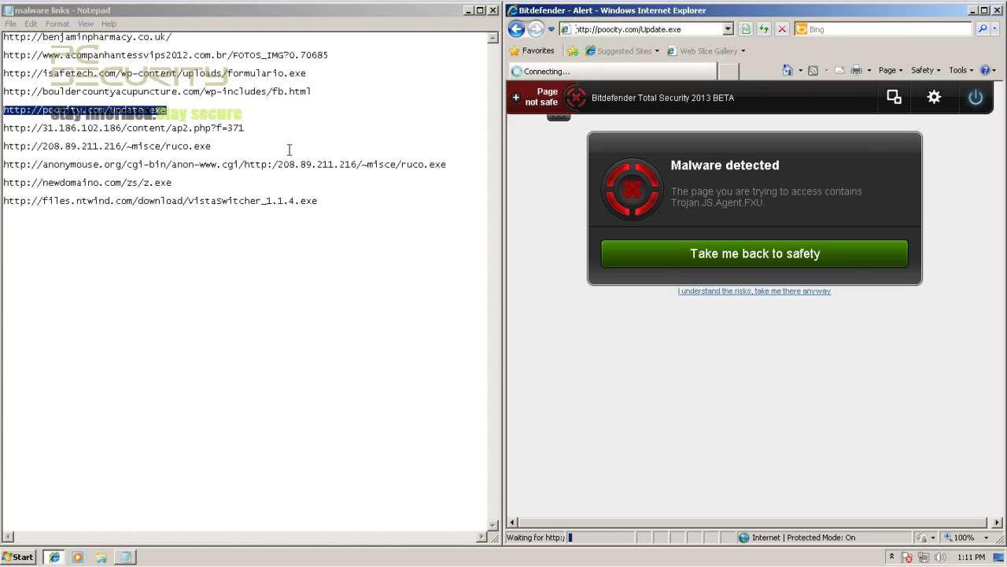
{"action": "left_click_drag", "start_coordinate": [271, 128], "coordinate": [3, 128]}
{"action": "key", "text": "ctrl+c"}
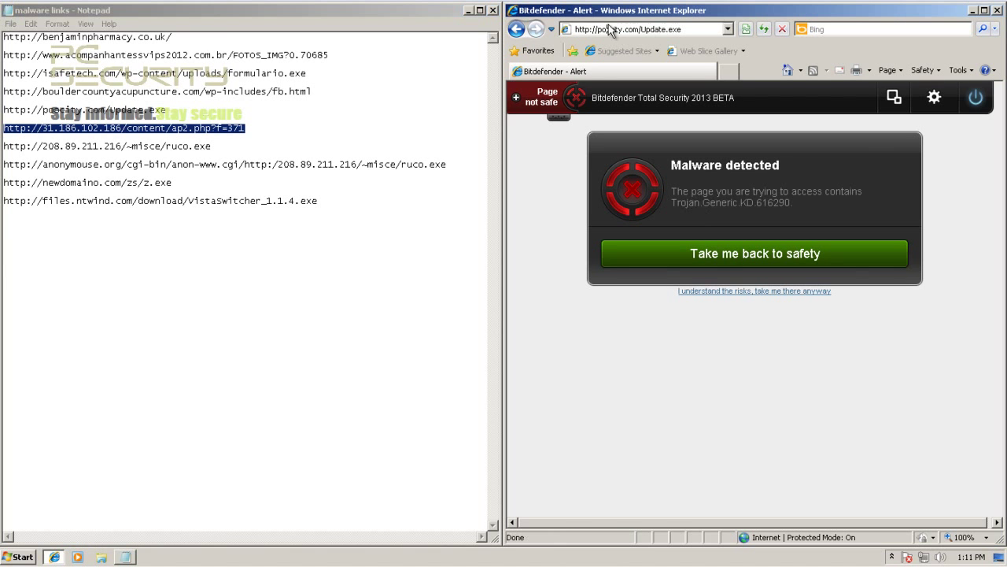
{"action": "left_click", "coordinate": [602, 29]}
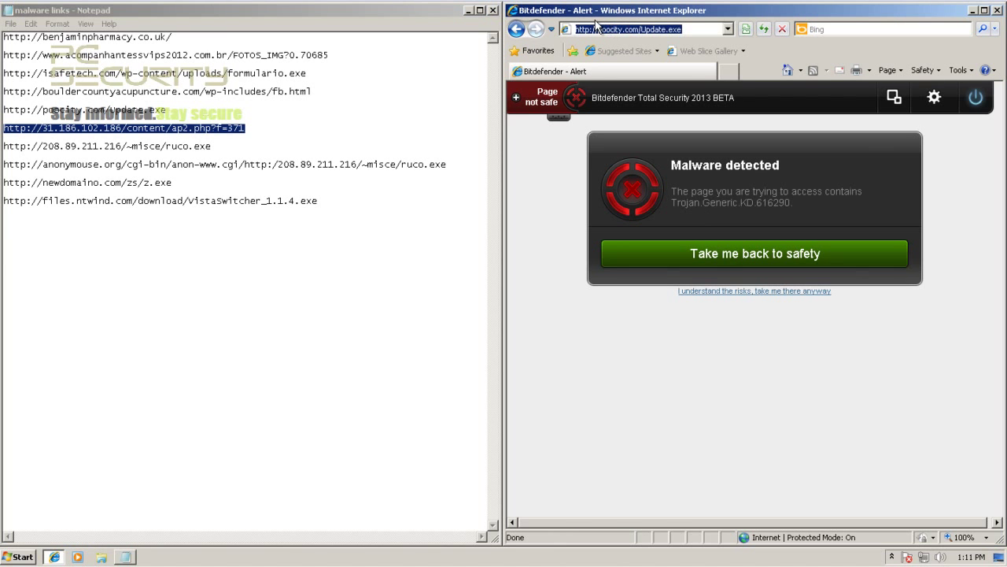
{"action": "key", "text": "ctrl+v"}
{"action": "key", "text": "Return"}
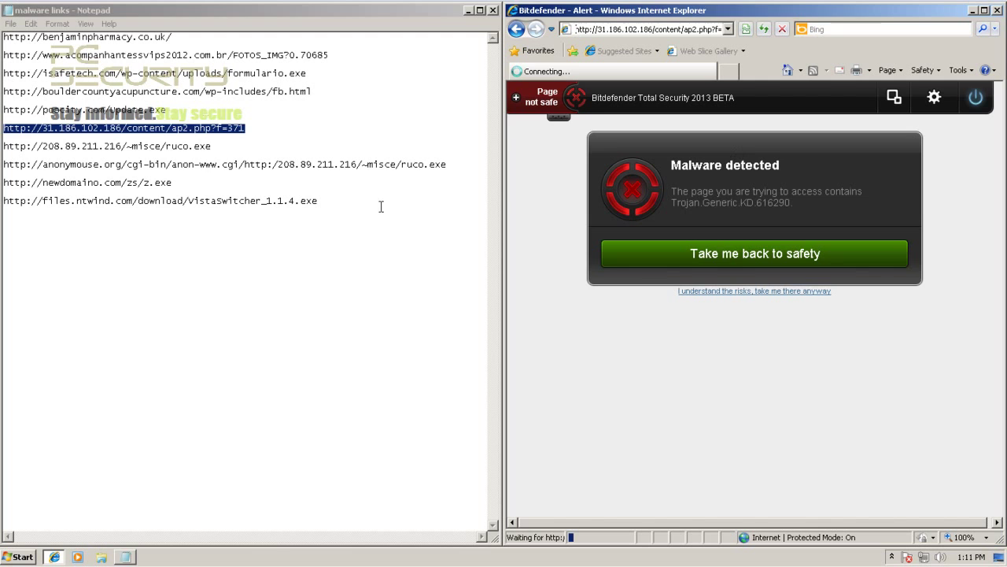
{"action": "left_click_drag", "start_coordinate": [213, 146], "coordinate": [3, 146]}
{"action": "key", "text": "ctrl+c"}
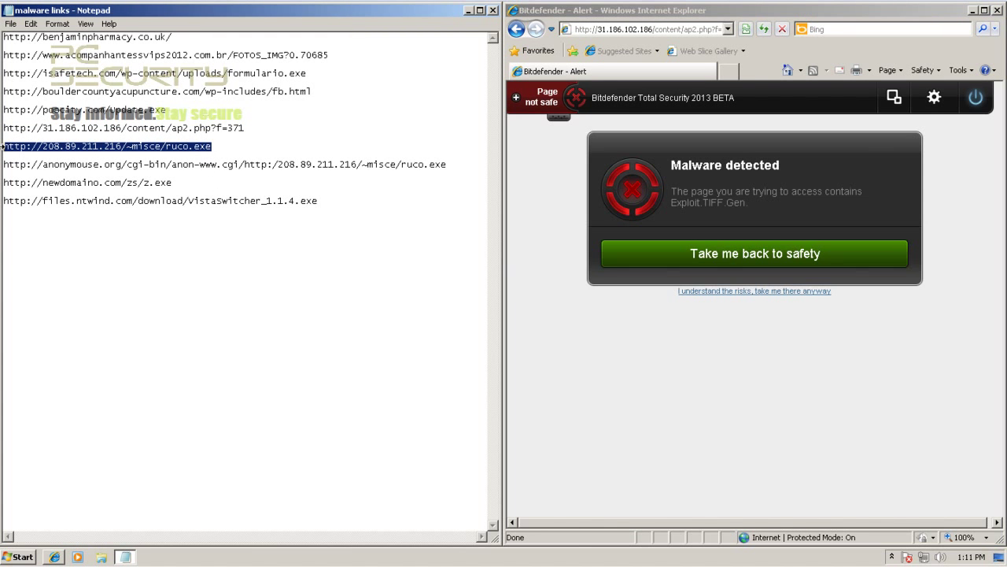
{"action": "left_click", "coordinate": [626, 29]}
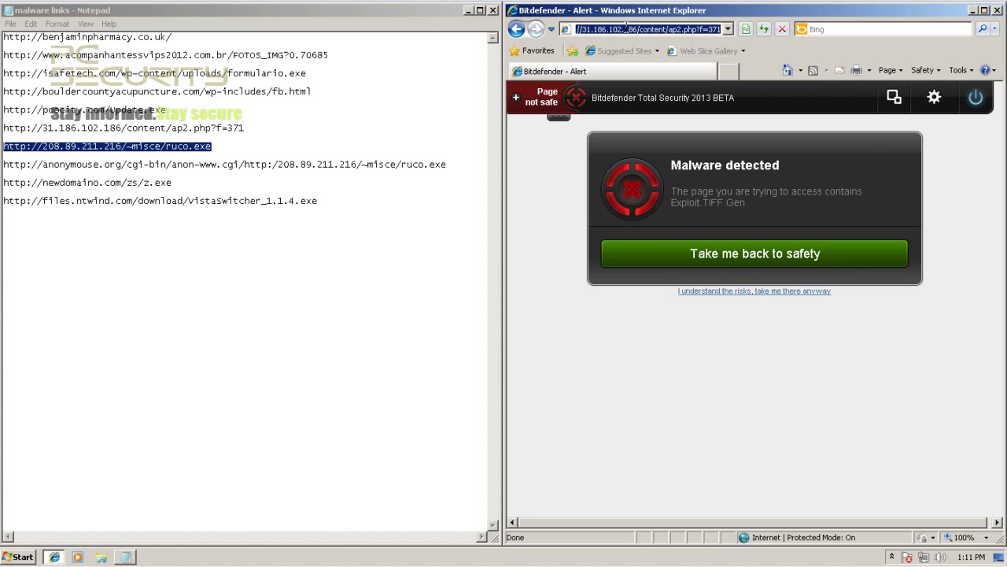
{"action": "key", "text": "ctrl+v"}
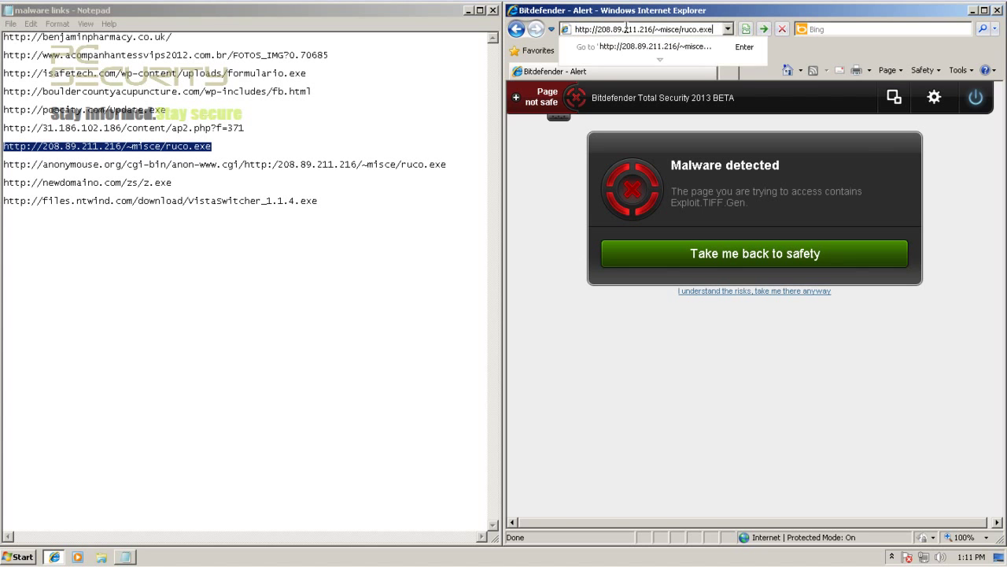
{"action": "key", "text": "Return"}
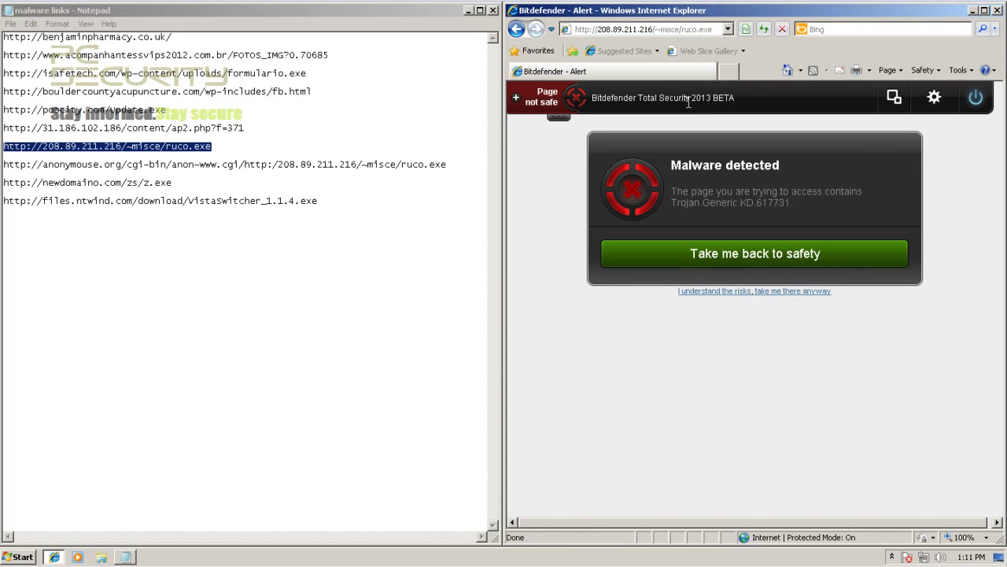
{"action": "left_click", "coordinate": [412, 167]}
{"action": "left_click_drag", "start_coordinate": [463, 164], "coordinate": [6, 164]}
{"action": "key", "text": "ctrl+c"}
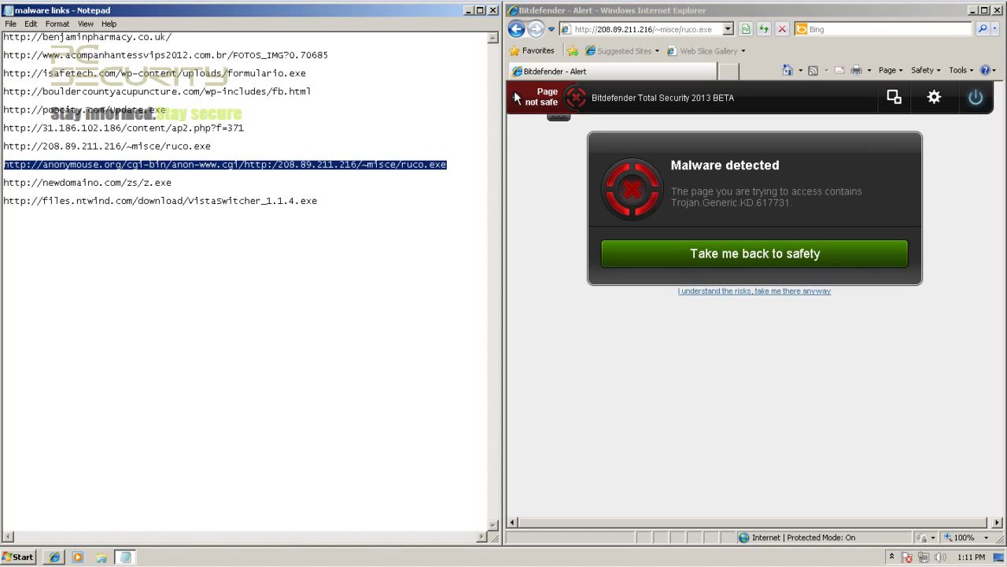
{"action": "double_click", "coordinate": [612, 29]}
{"action": "triple_click", "coordinate": [611, 29]}
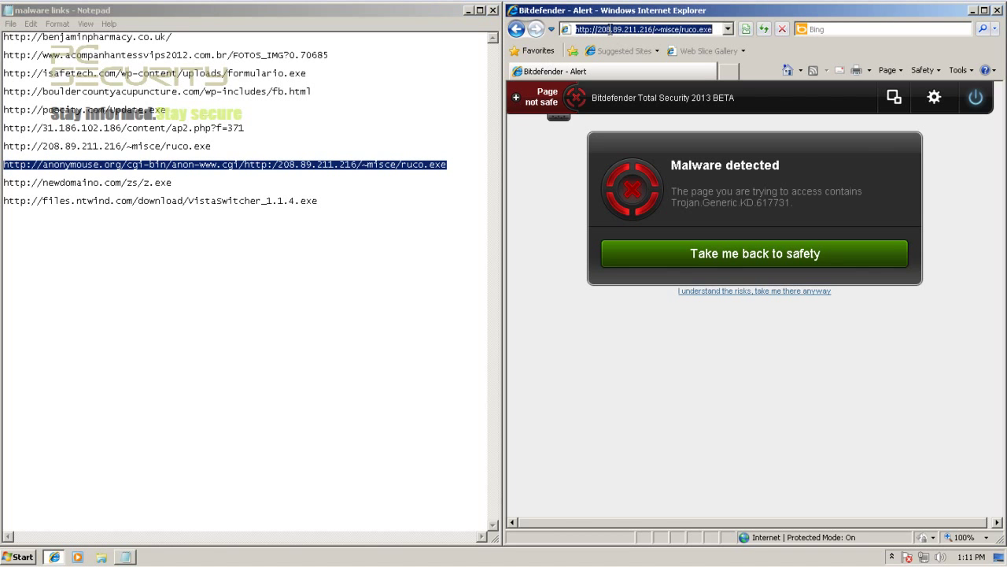
{"action": "key", "text": "ctrl+v"}
{"action": "key", "text": "Return"}
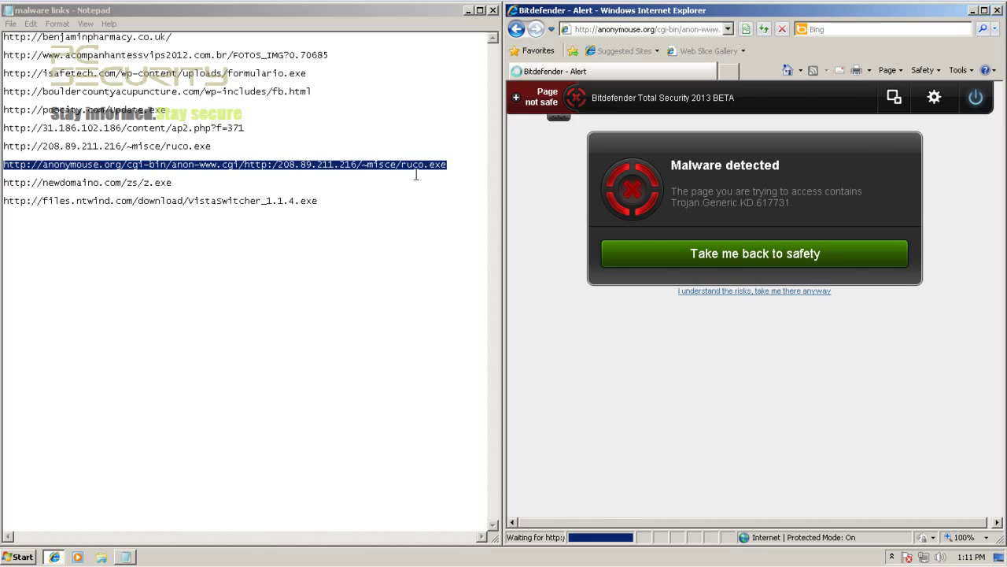
{"action": "left_click", "coordinate": [166, 201]}
{"action": "left_click_drag", "start_coordinate": [172, 183], "coordinate": [2, 182]}
{"action": "key", "text": "ctrl+c"}
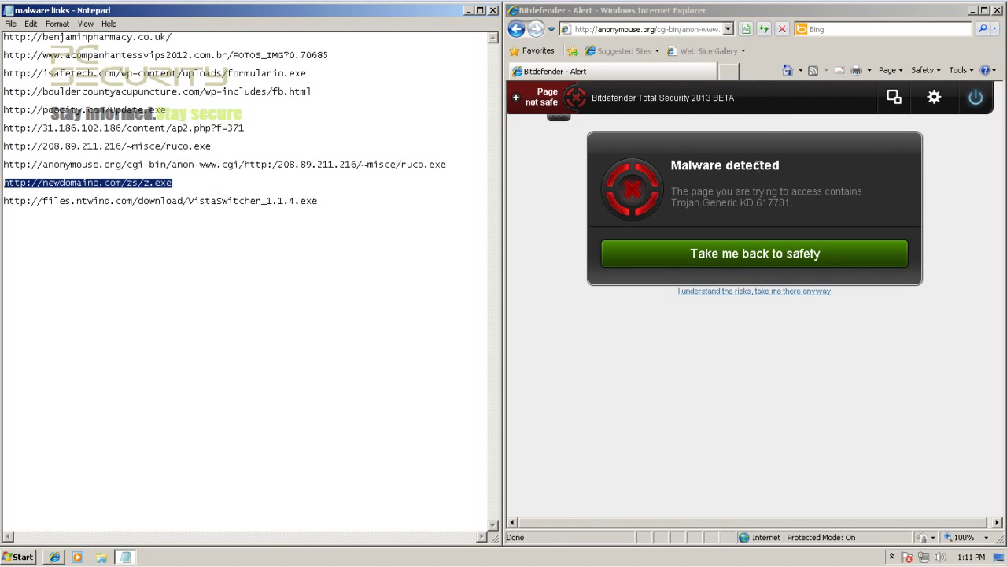
{"action": "left_click", "coordinate": [695, 29]}
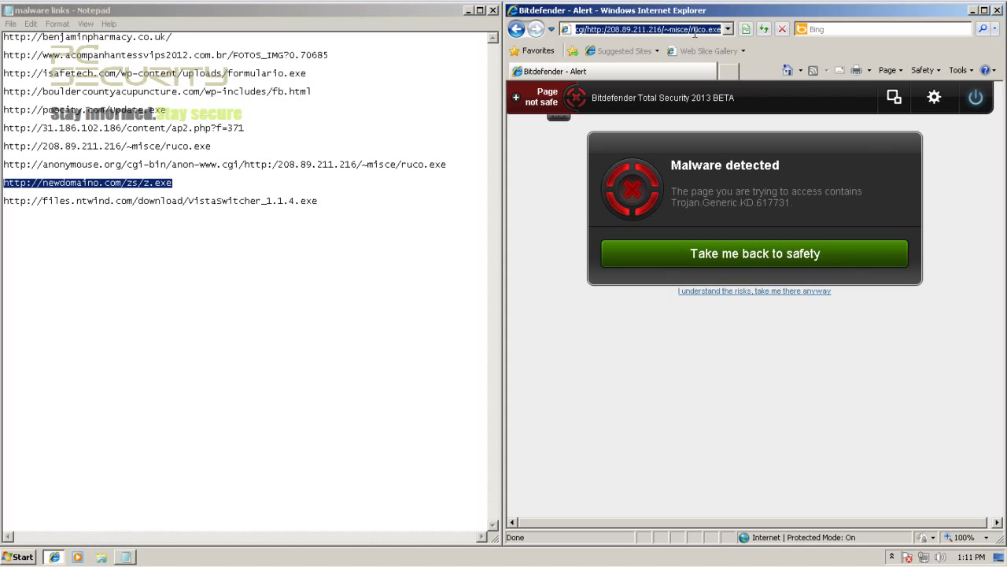
{"action": "key", "text": "ctrl+v"}
{"action": "key", "text": "Return"}
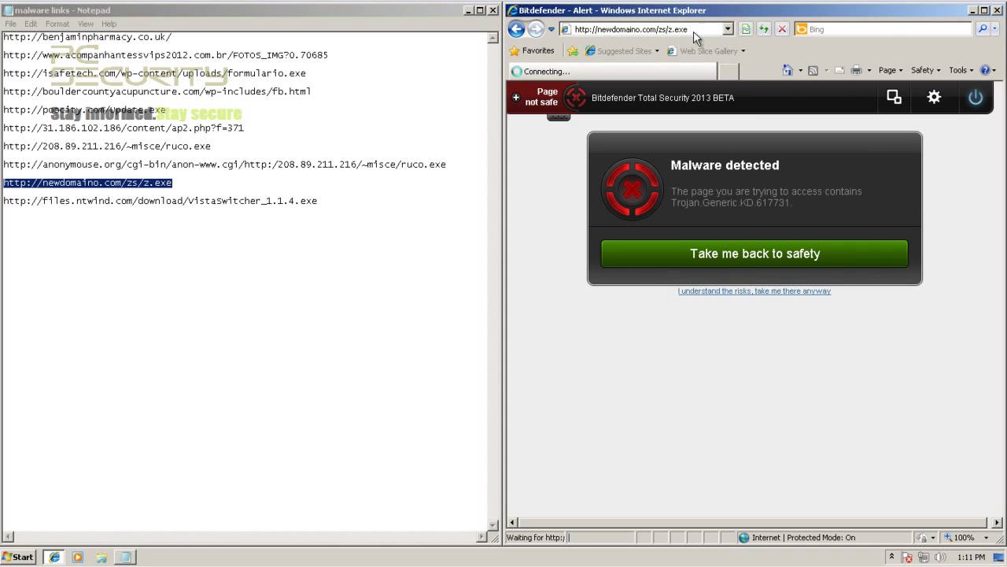
{"action": "left_click_drag", "start_coordinate": [322, 201], "coordinate": [2, 196]}
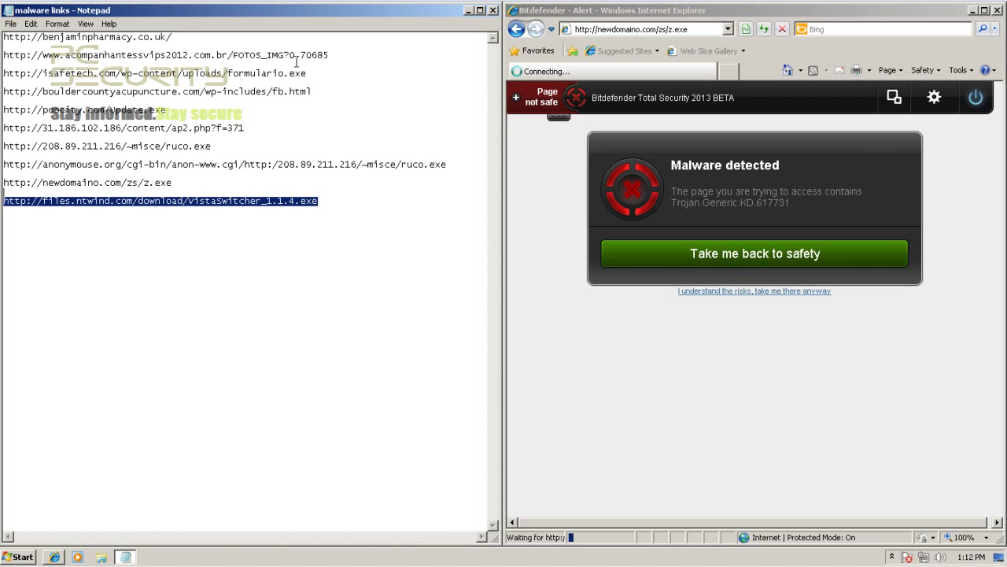
{"action": "left_click", "coordinate": [172, 37]}
{"action": "left_click_drag", "start_coordinate": [172, 37], "coordinate": [71, 37]}
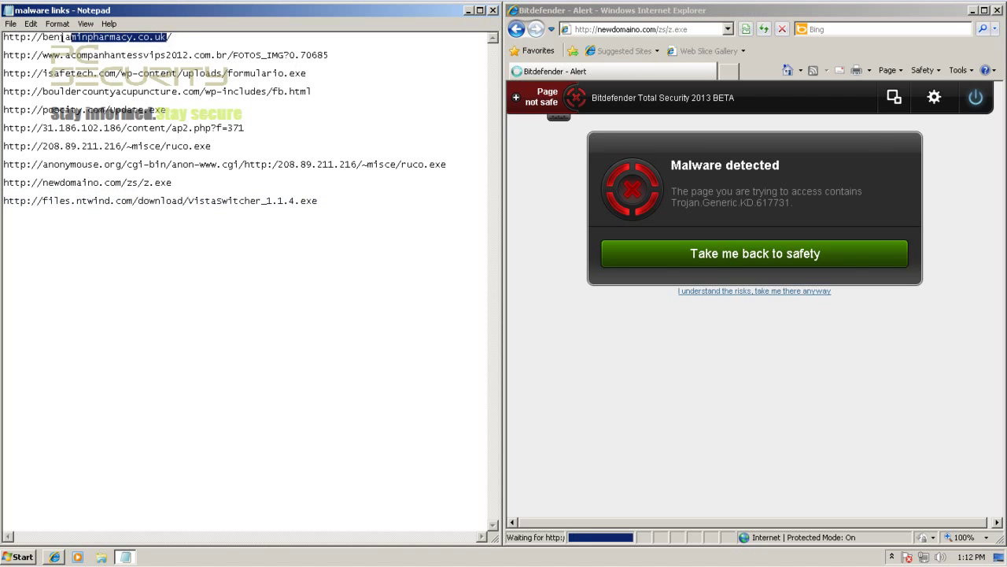
{"action": "left_click", "coordinate": [105, 38]}
{"action": "left_click", "coordinate": [493, 10]}
{"action": "left_click", "coordinate": [594, 31]}
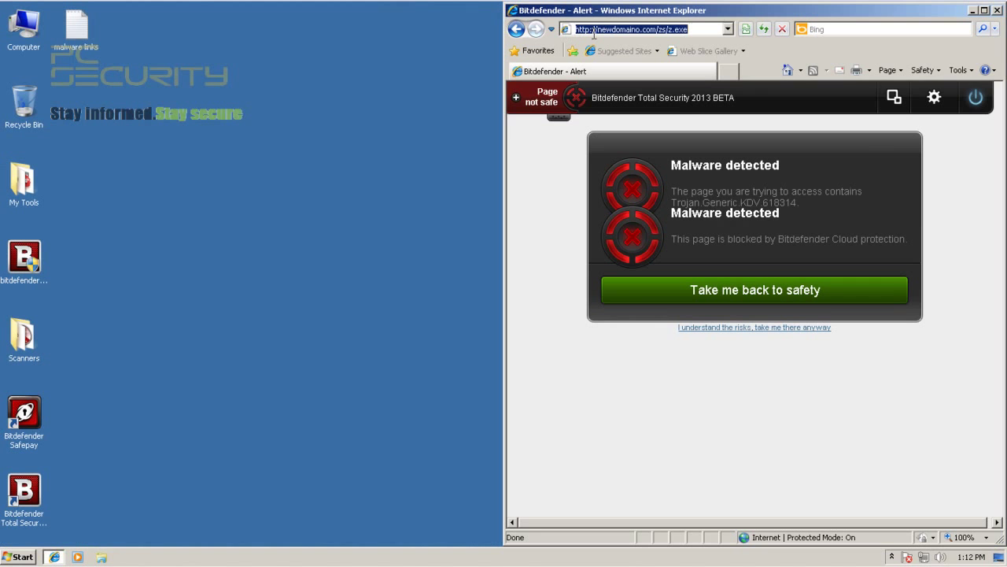
{"action": "type", "text": "http://files.ntwind.com/download/VistaSwitcher_1.1.4.exe"}
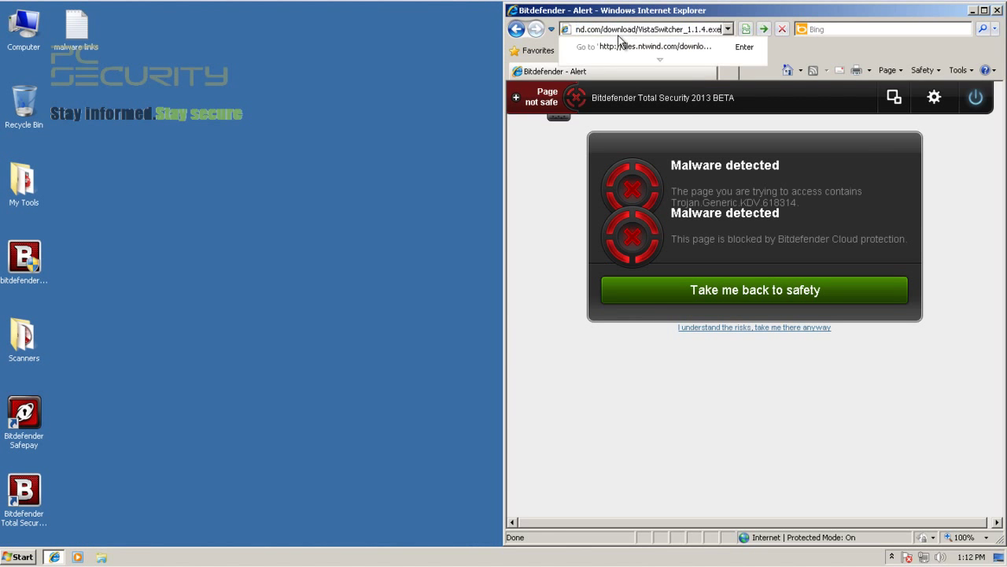
{"action": "key", "text": "Return"}
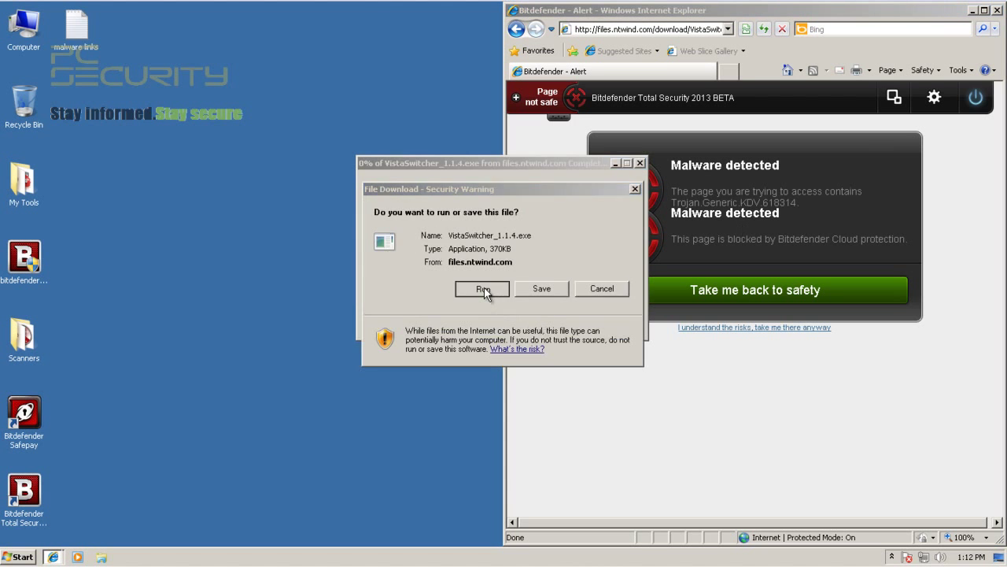
Run VistaSwitcher_1.1.4.exe from the download prompt, close Internet Explorer and allow the setup to make changes to the computer.
{"action": "left_click", "coordinate": [484, 287]}
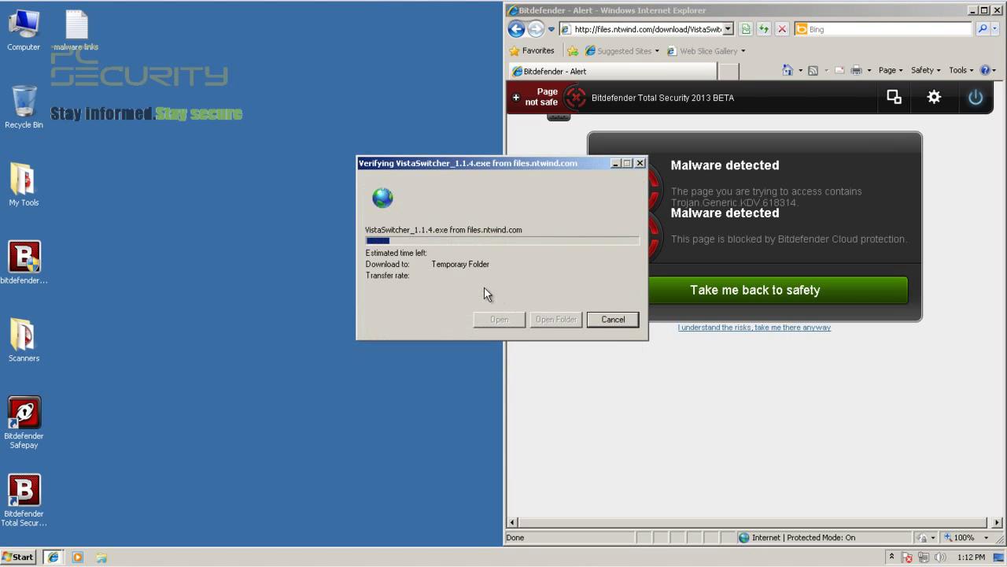
{"action": "left_click", "coordinate": [996, 10]}
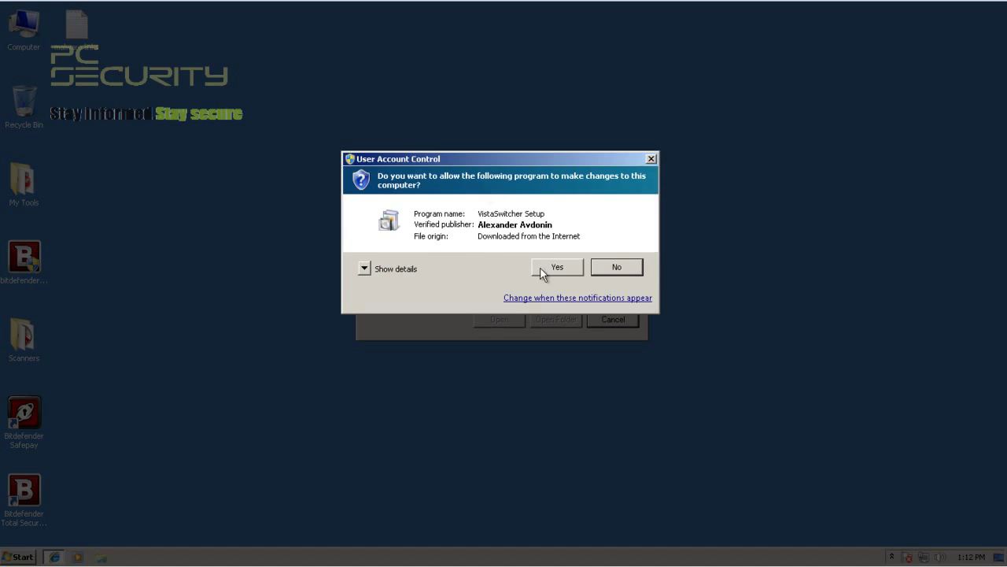
{"action": "left_click", "coordinate": [547, 267]}
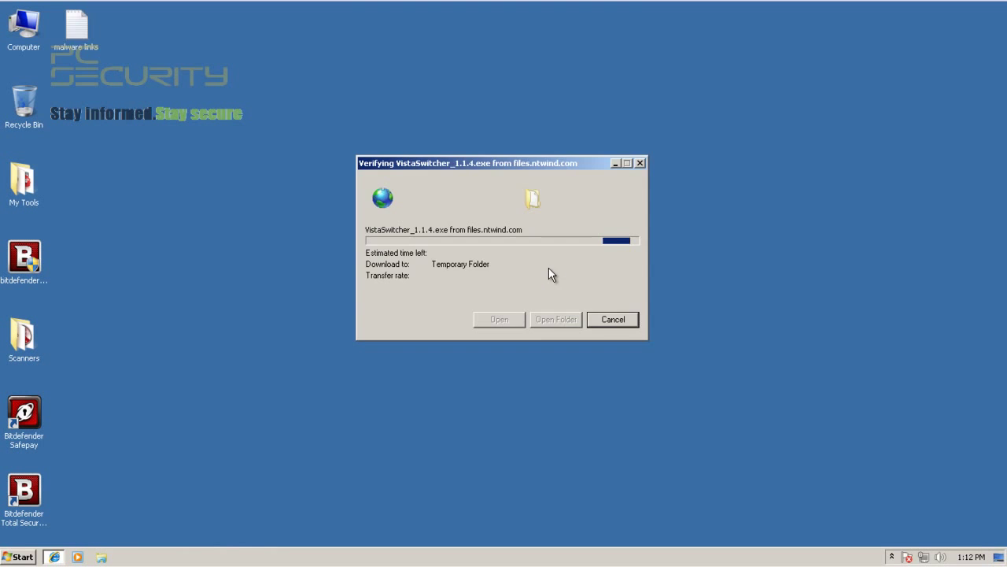
Install VistaSwitcher with the Full component set and finish the setup with Run VistaSwitcher and Show Readme unchecked.
{"action": "left_click", "coordinate": [506, 310]}
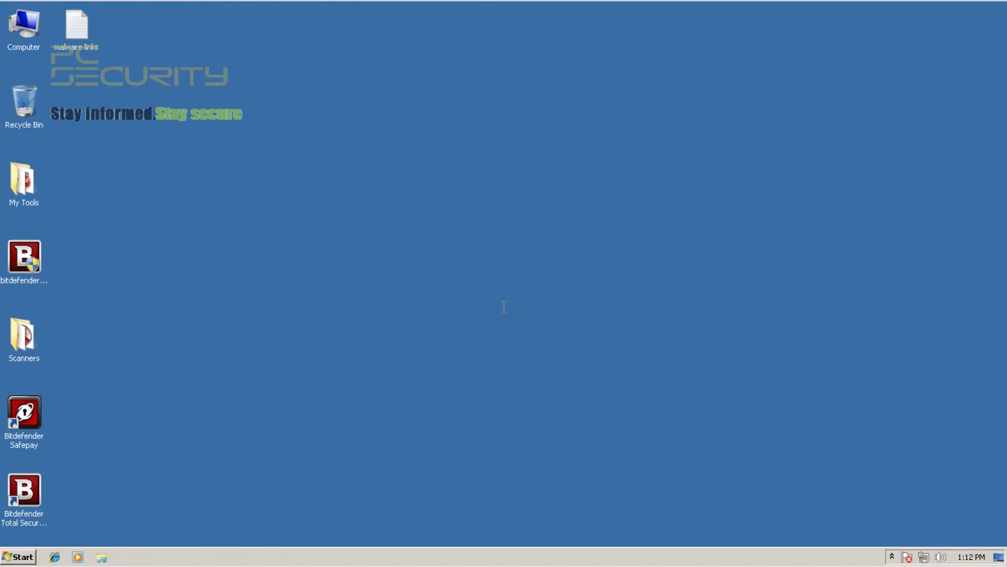
{"action": "left_click", "coordinate": [569, 388]}
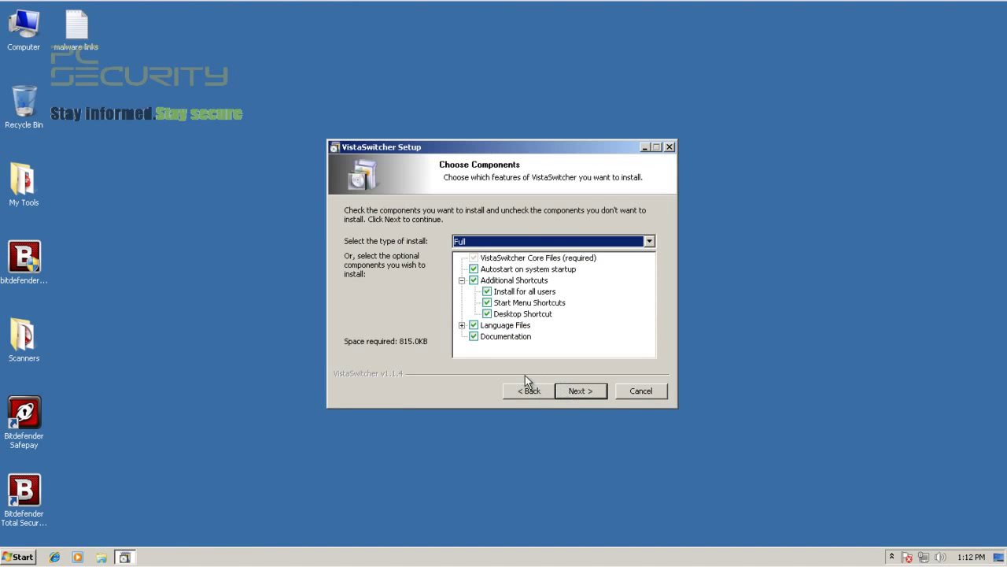
{"action": "left_click", "coordinate": [574, 390]}
{"action": "left_click", "coordinate": [577, 393]}
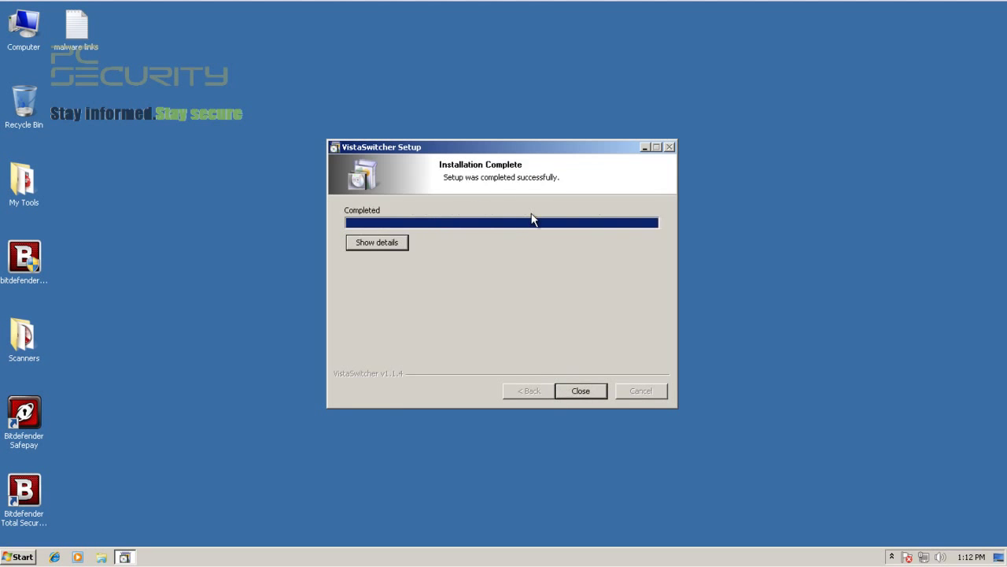
{"action": "left_click", "coordinate": [581, 391]}
{"action": "left_click", "coordinate": [469, 266]}
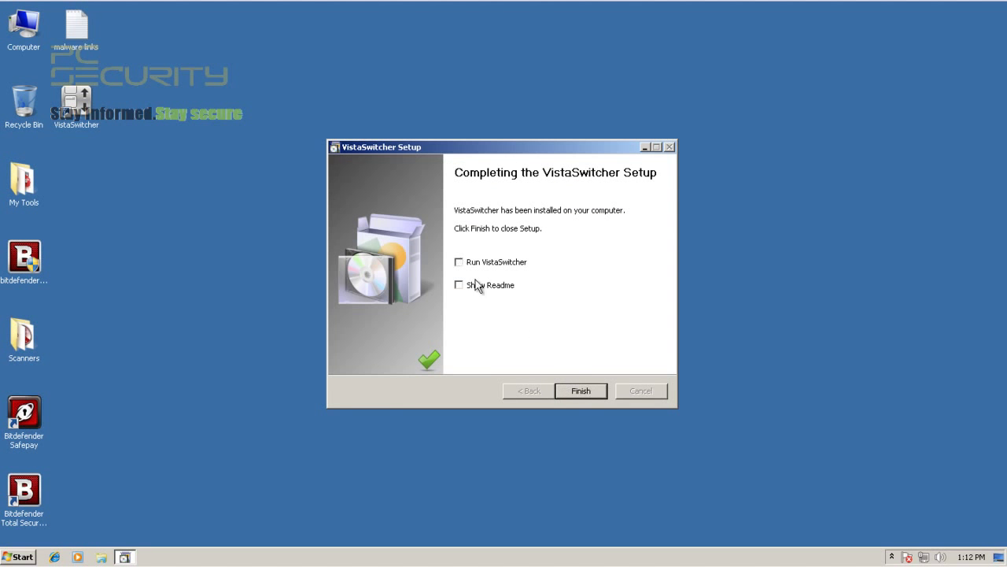
{"action": "left_click", "coordinate": [580, 390]}
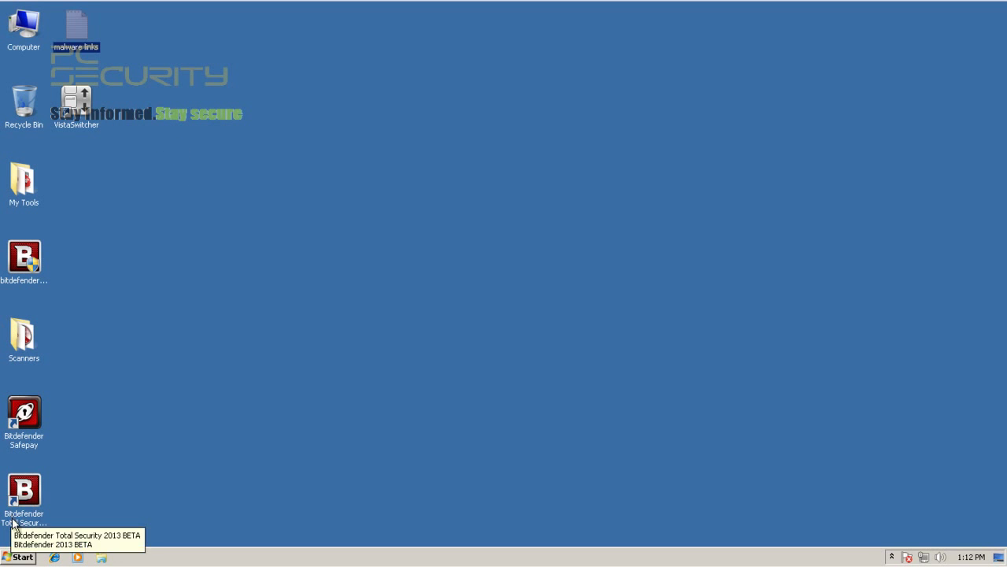
Launch Bitdefender Safepay from the desktop, view its Bookmarks page and close it.
{"action": "left_click", "coordinate": [24, 415]}
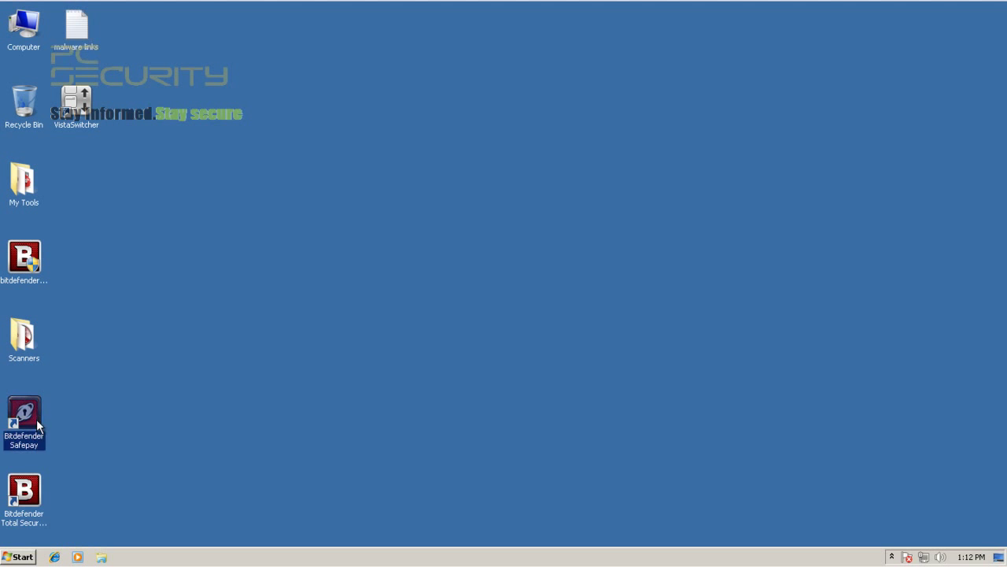
{"action": "left_click", "coordinate": [23, 490]}
{"action": "left_click", "coordinate": [24, 415]}
{"action": "double_click", "coordinate": [34, 432]}
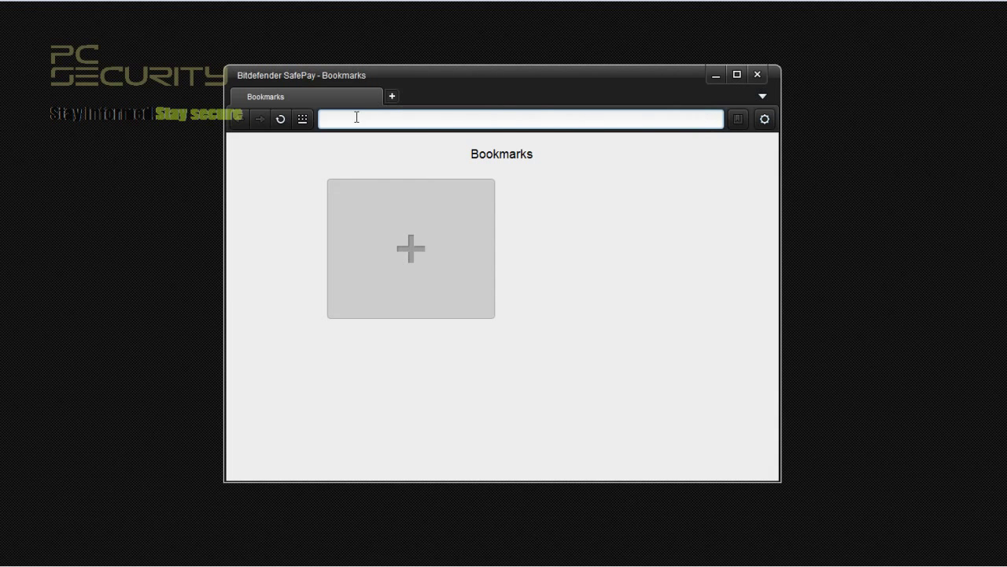
{"action": "left_click", "coordinate": [756, 76]}
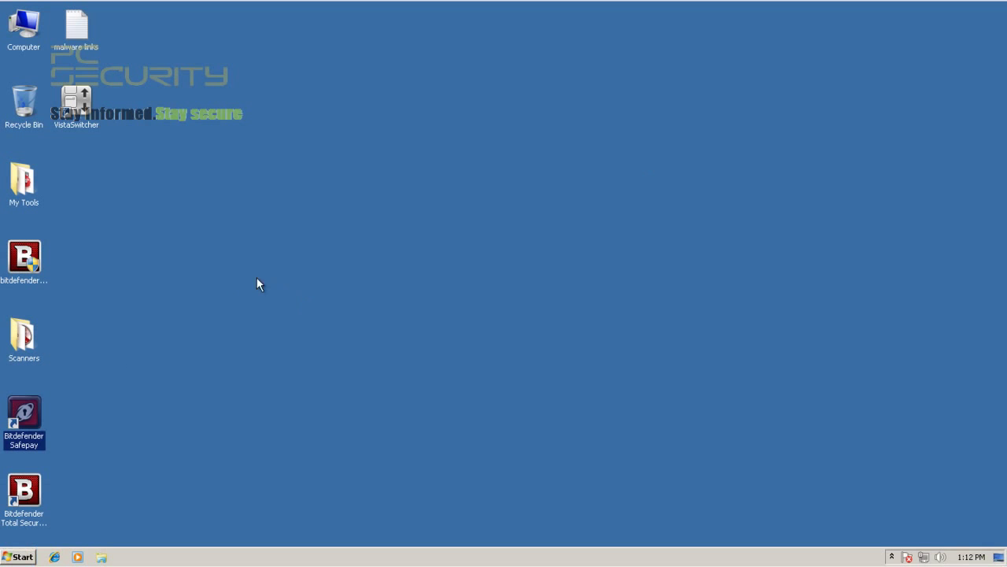
{"action": "left_click", "coordinate": [144, 163]}
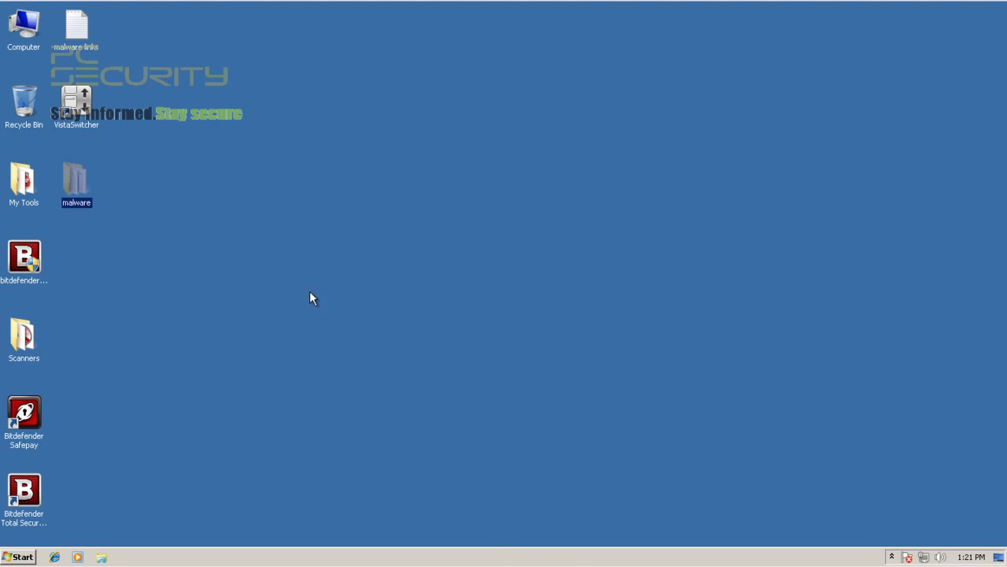
Look through the malware folder on the desktop, close it and check the hidden notification-area icons.
{"action": "double_click", "coordinate": [78, 186]}
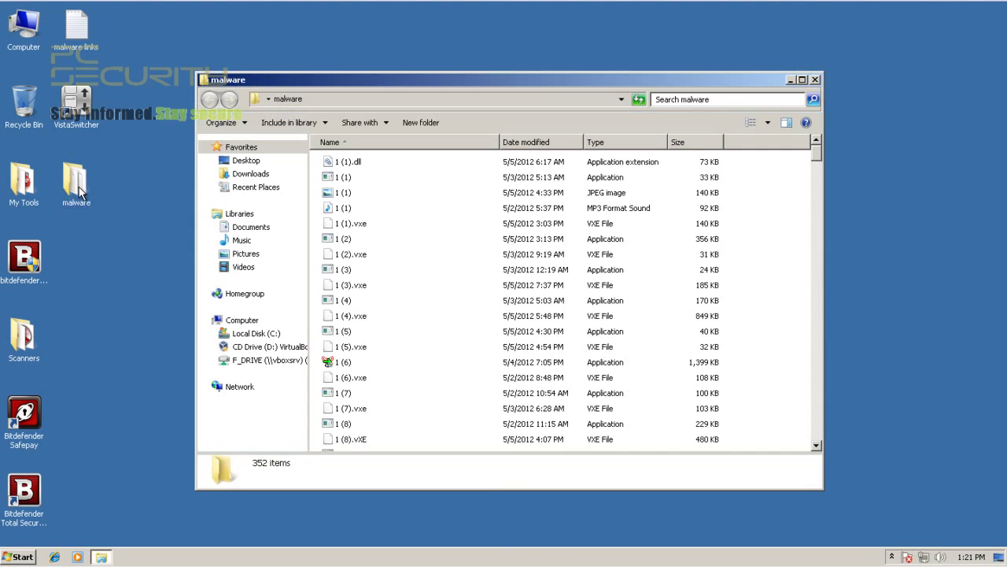
{"action": "left_click", "coordinate": [816, 80]}
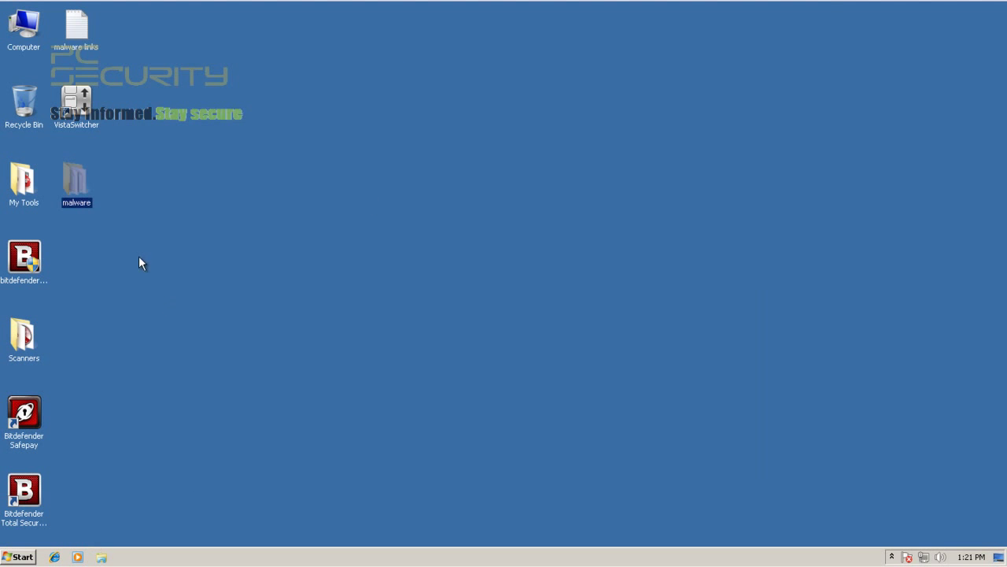
{"action": "left_click", "coordinate": [892, 556]}
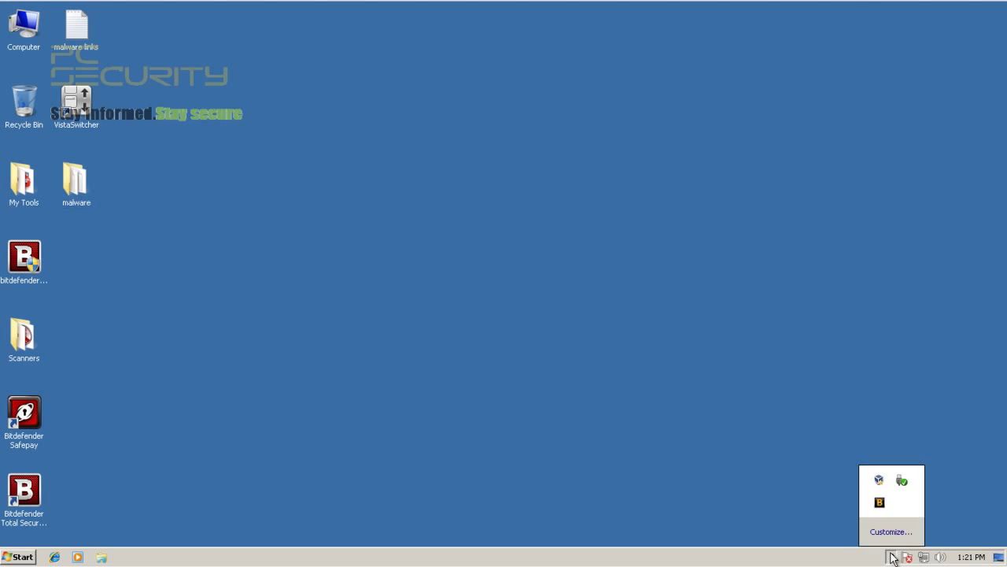
{"action": "left_click", "coordinate": [892, 557]}
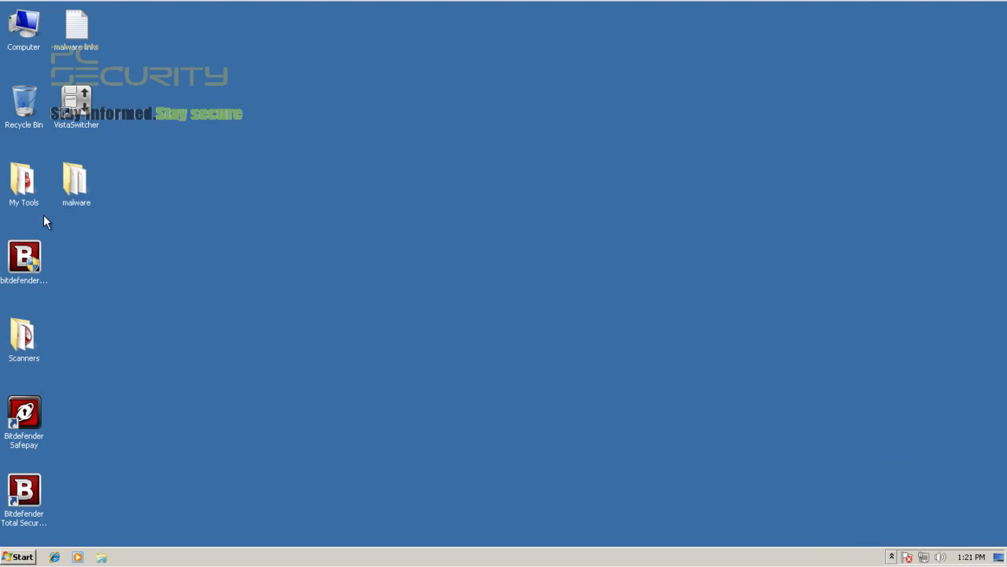
Scan the malware folder on the desktop with Bitdefender.
{"action": "right_click", "coordinate": [87, 191]}
{"action": "mouse_move", "coordinate": [123, 283]}
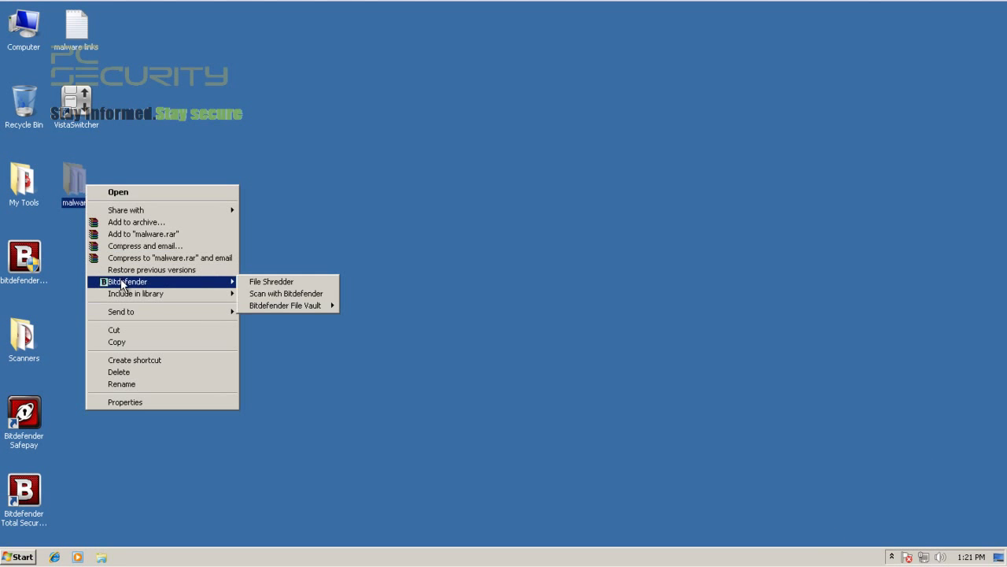
{"action": "left_click", "coordinate": [288, 295]}
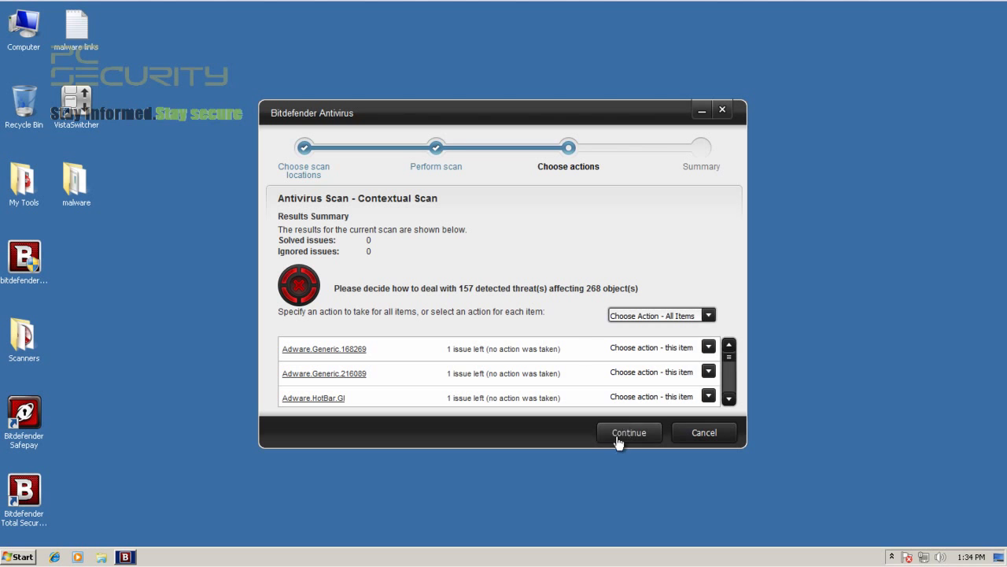
Apply the Delete action to all detected items, and dismiss the virus alert and the scan summary.
{"action": "left_click", "coordinate": [696, 316]}
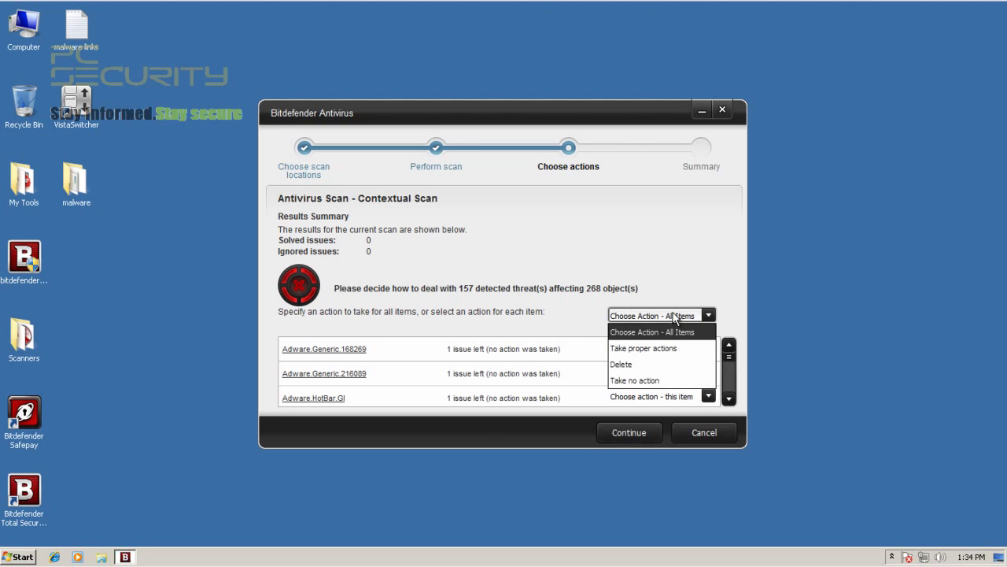
{"action": "left_click", "coordinate": [699, 364]}
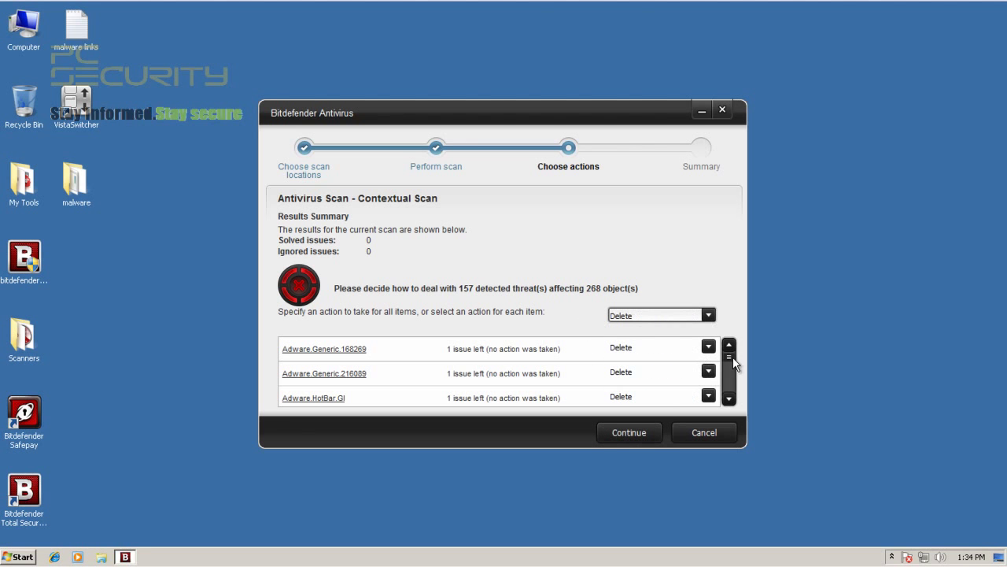
{"action": "left_click_drag", "start_coordinate": [731, 358], "coordinate": [730, 393]}
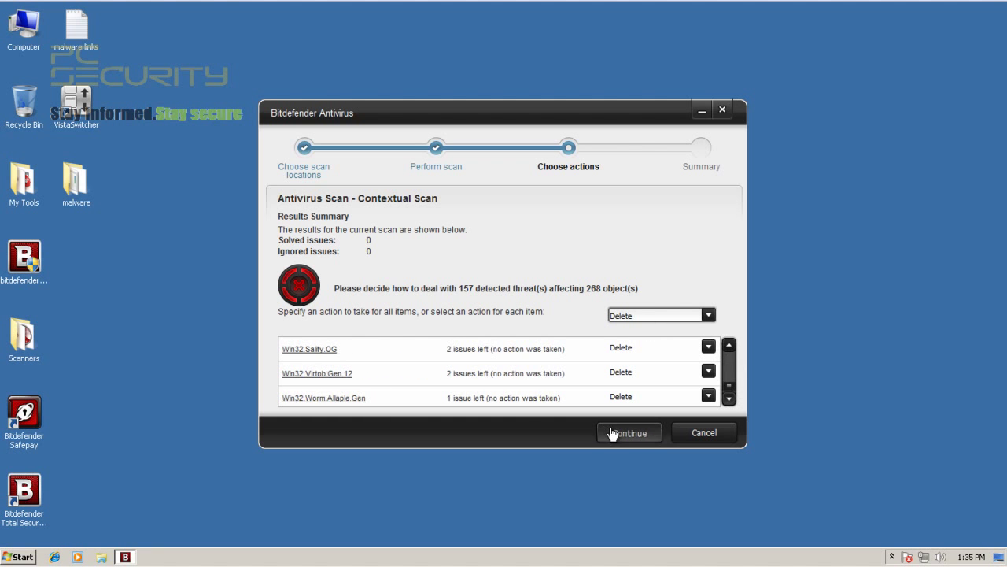
{"action": "left_click", "coordinate": [614, 433]}
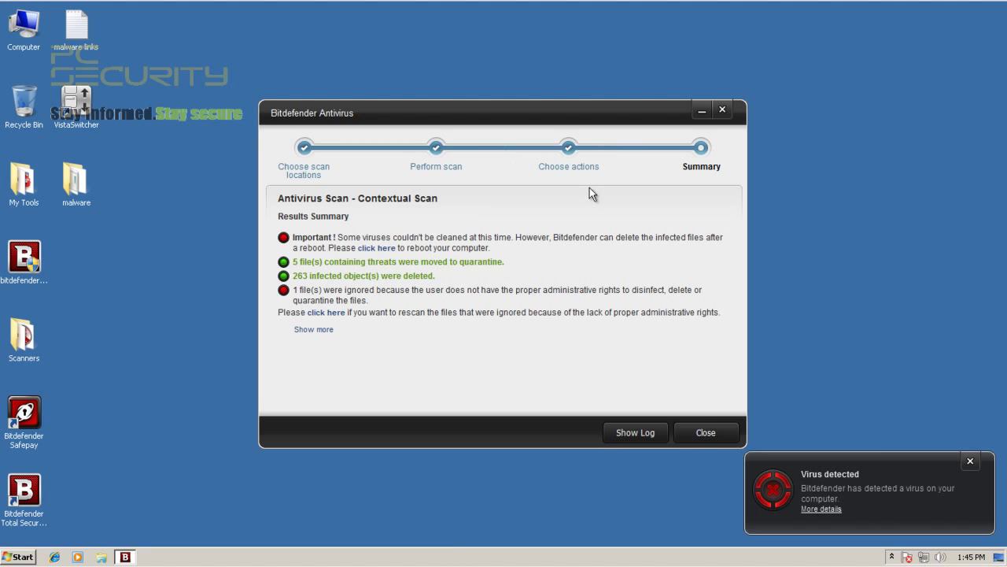
{"action": "left_click", "coordinate": [970, 461]}
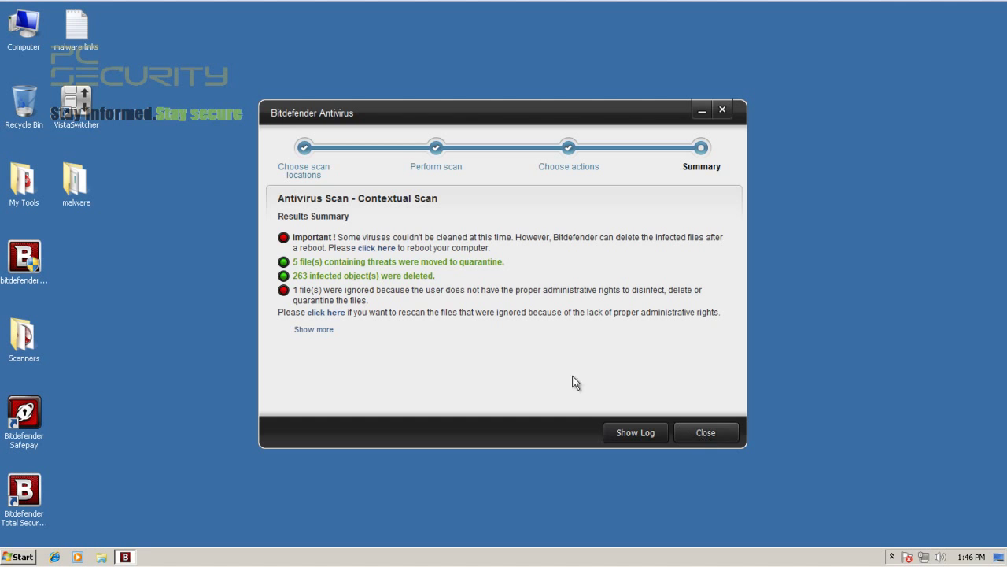
{"action": "left_click", "coordinate": [708, 433]}
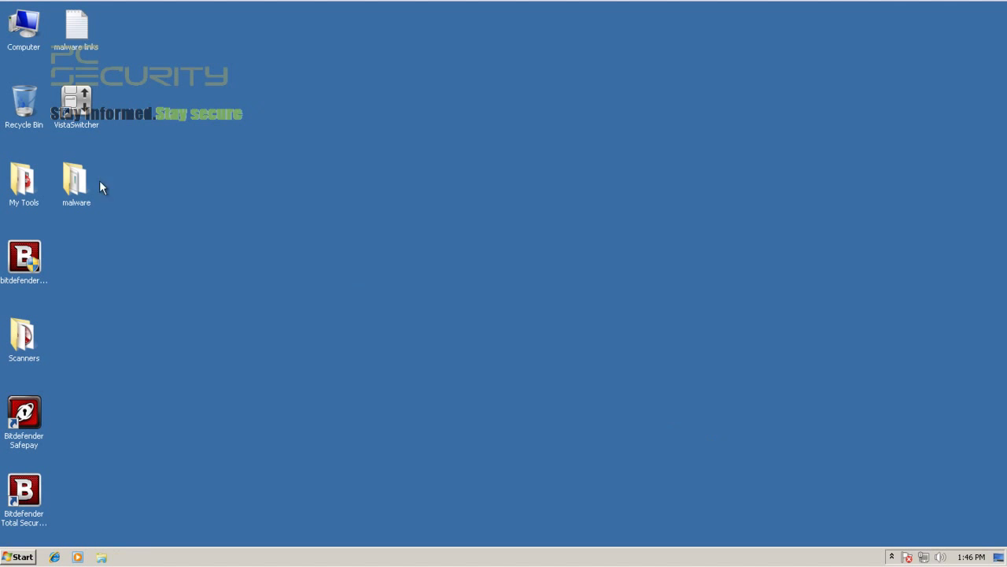
Check how many files remain in the malware folder, and work out (352 - 64) / 352 in Calculator.
{"action": "double_click", "coordinate": [82, 191]}
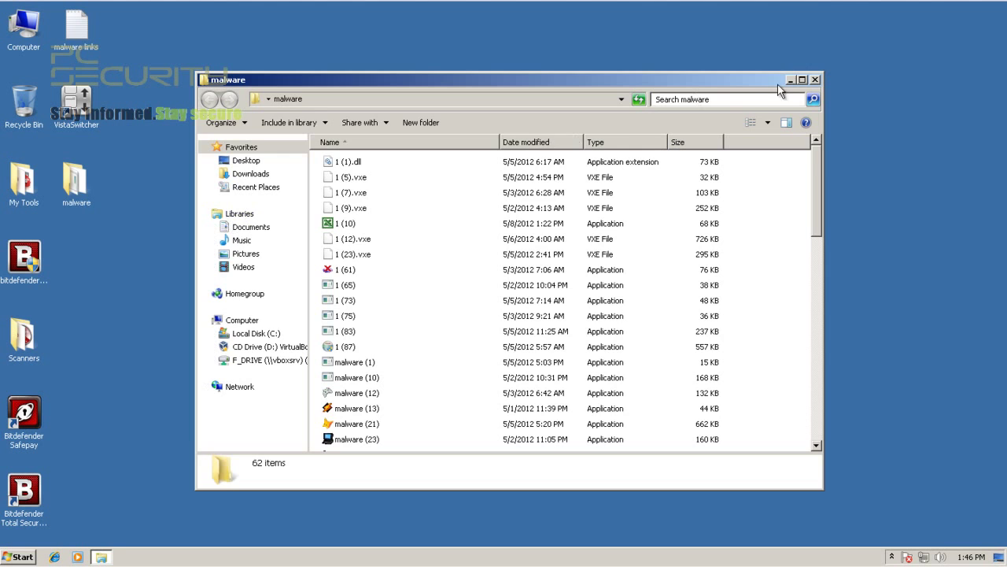
{"action": "left_click", "coordinate": [815, 80]}
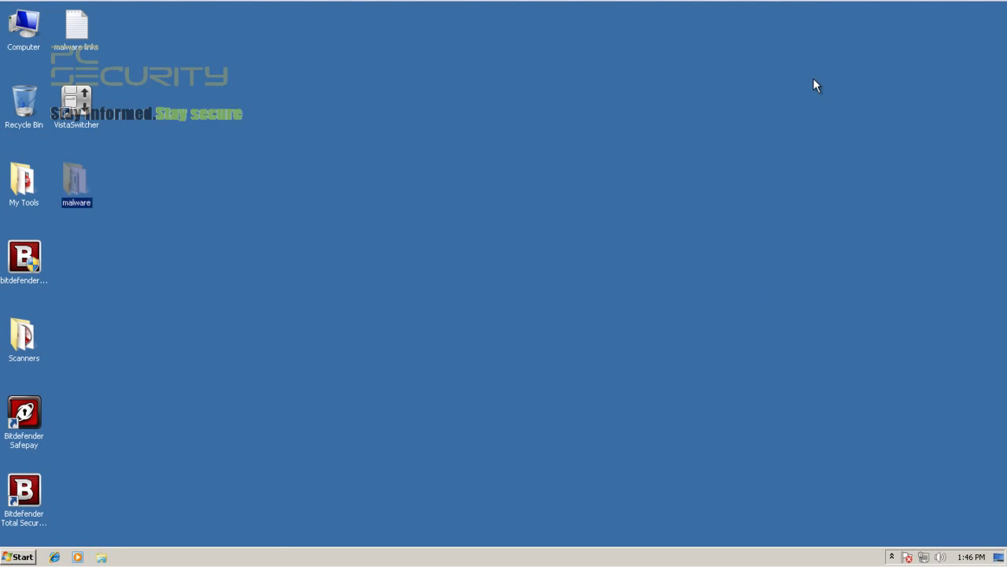
{"action": "left_click", "coordinate": [28, 554]}
{"action": "left_click", "coordinate": [49, 296]}
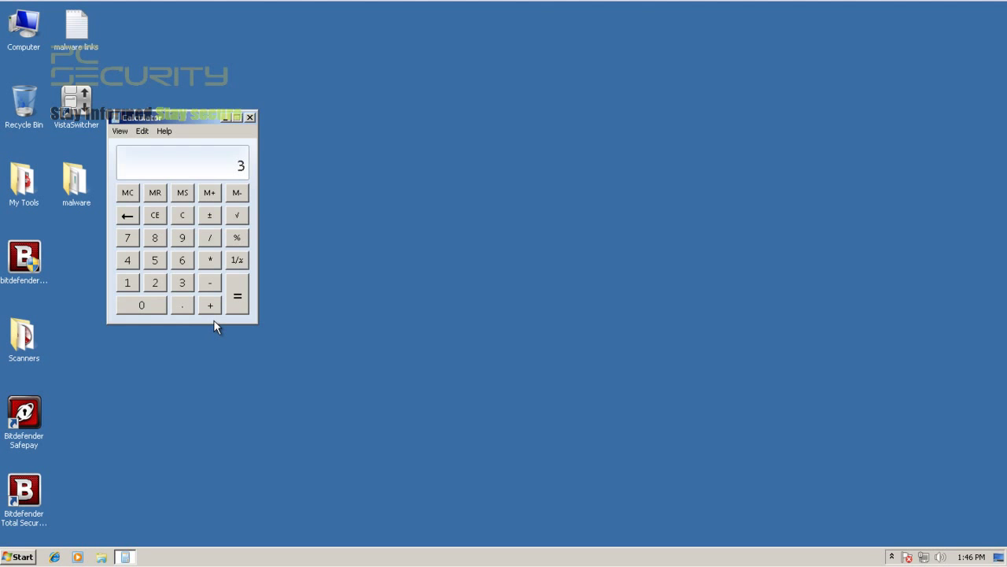
{"action": "type", "text": "52 - 64"}
{"action": "key", "text": "Return"}
{"action": "key", "text": "slash"}
{"action": "type", "text": "352"}
{"action": "key", "text": "Return"}
{"action": "left_click", "coordinate": [250, 117]}
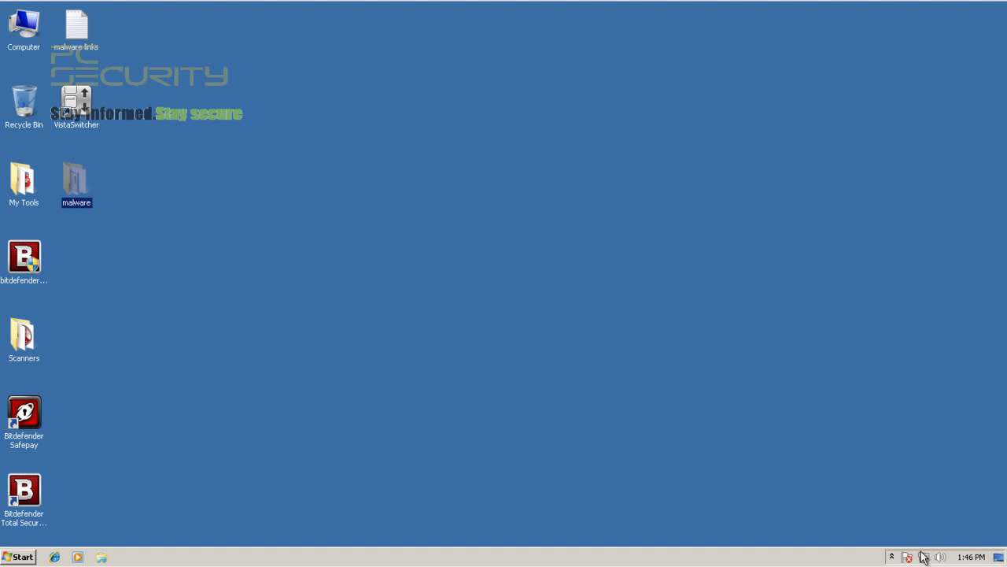
Open the Bitdefender Total Security main window, look over the module panels through Safego, and close it.
{"action": "left_click", "coordinate": [891, 556]}
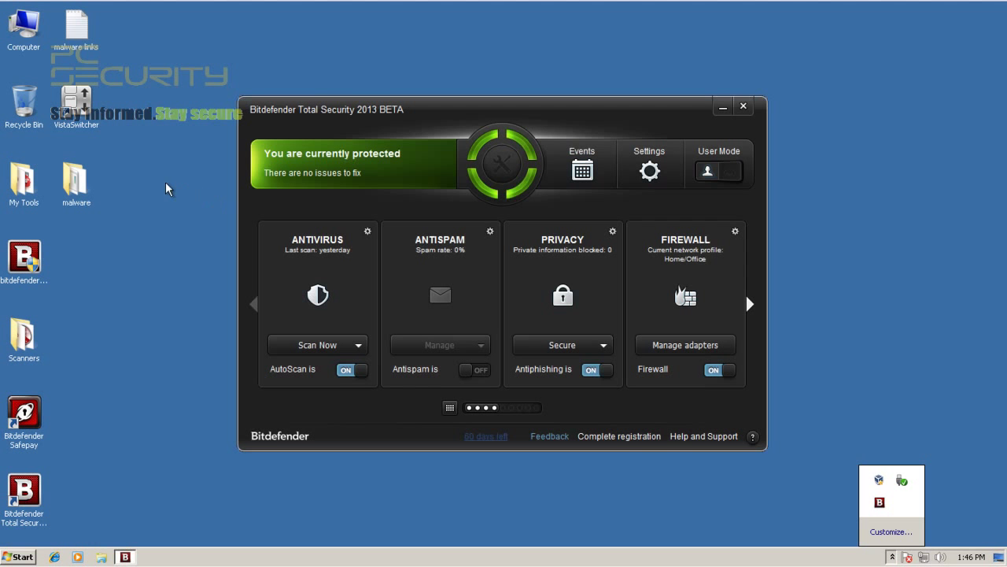
{"action": "left_click", "coordinate": [79, 203]}
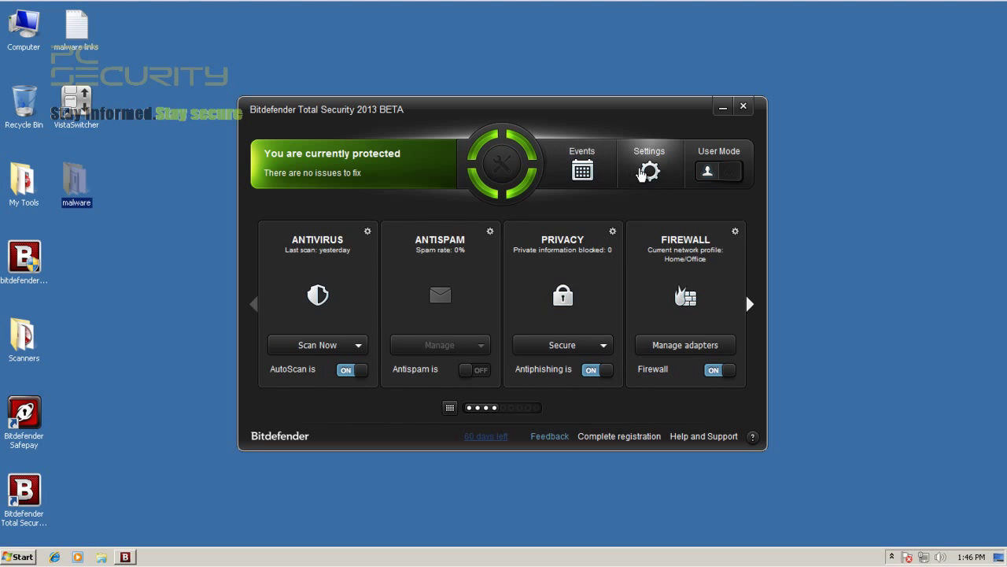
{"action": "left_click", "coordinate": [506, 409]}
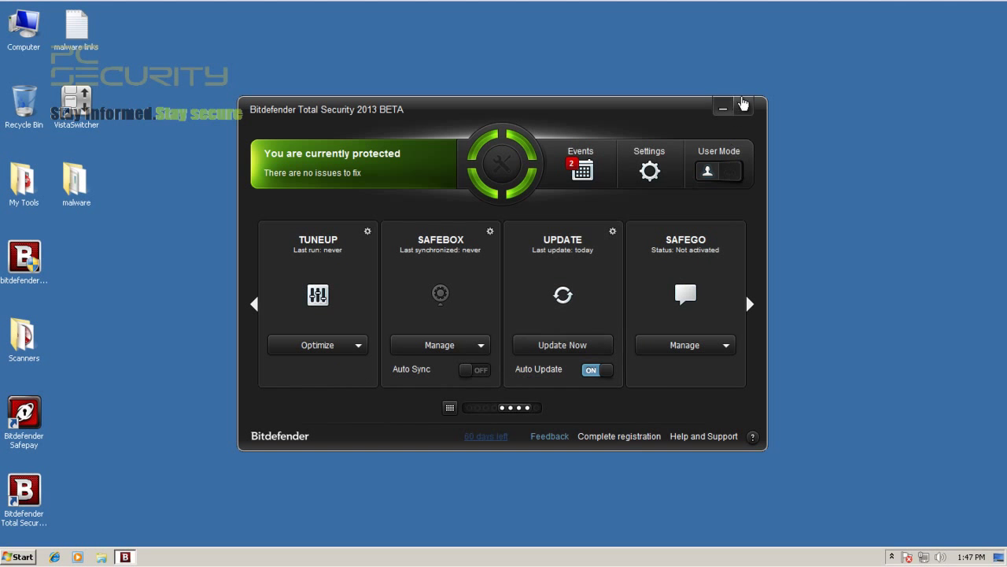
{"action": "left_click", "coordinate": [746, 109]}
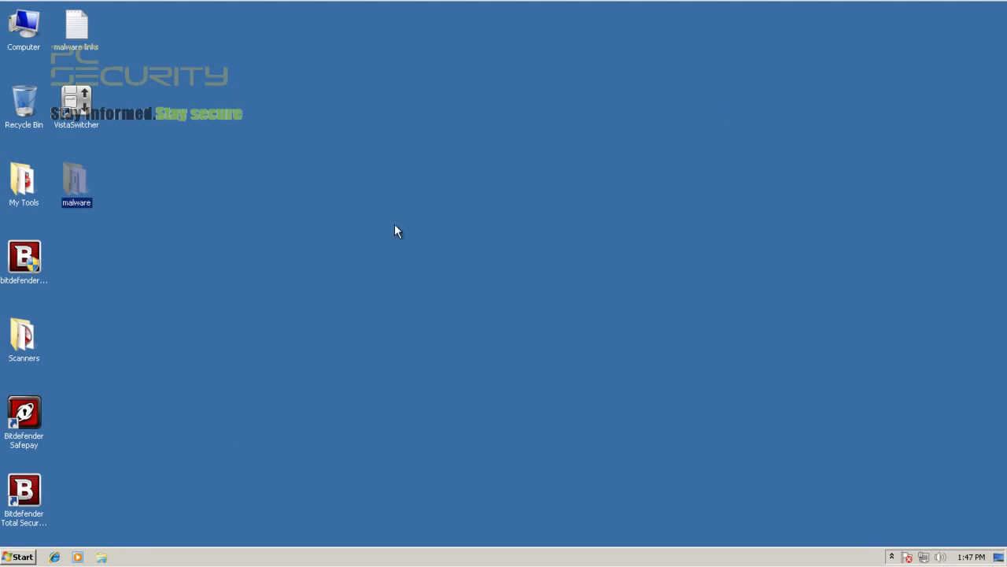
Run samples 1 (61) and 1 (65) from the malware folder on the desktop, and accept their dialogs.
{"action": "double_click", "coordinate": [76, 183]}
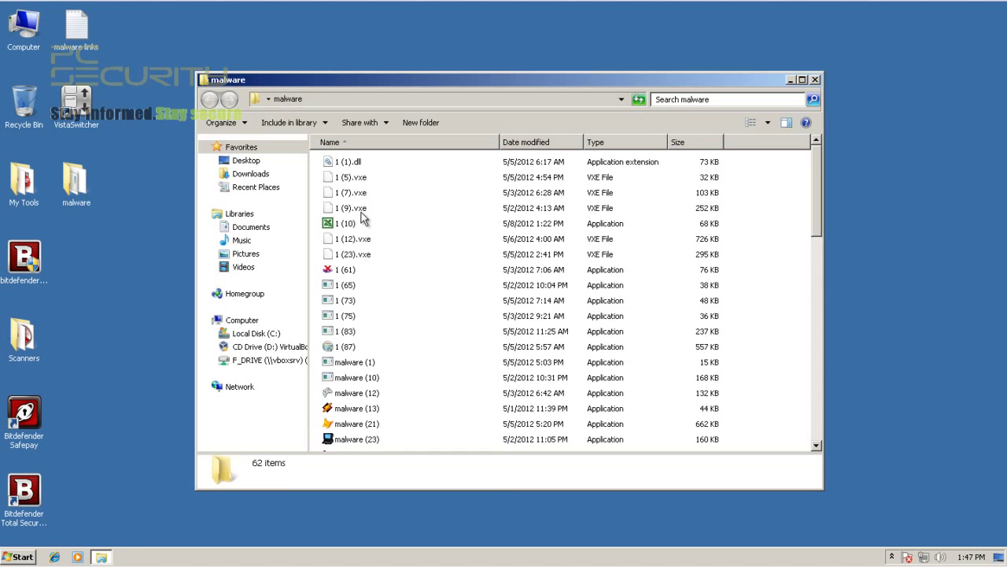
{"action": "left_click", "coordinate": [360, 229]}
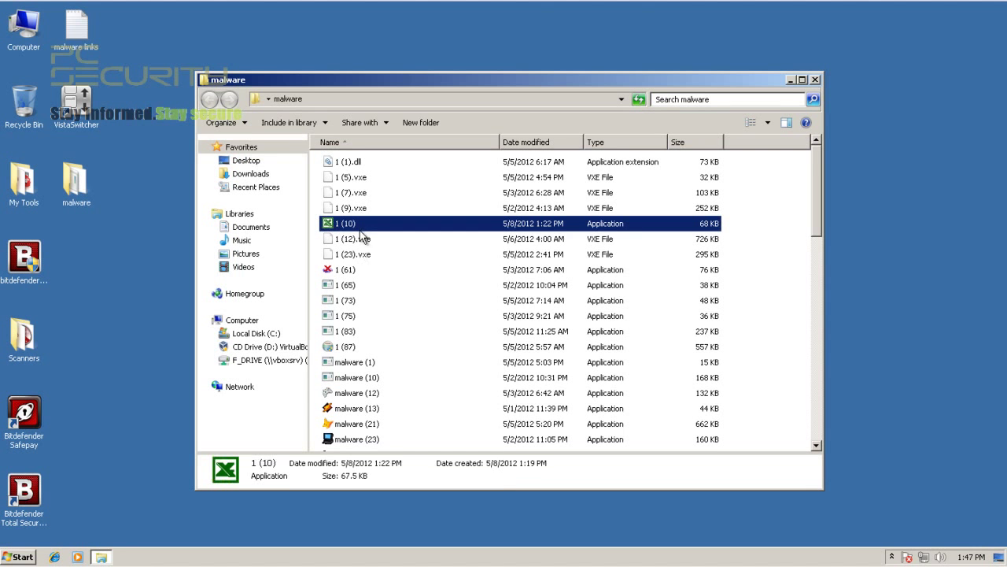
{"action": "double_click", "coordinate": [348, 270]}
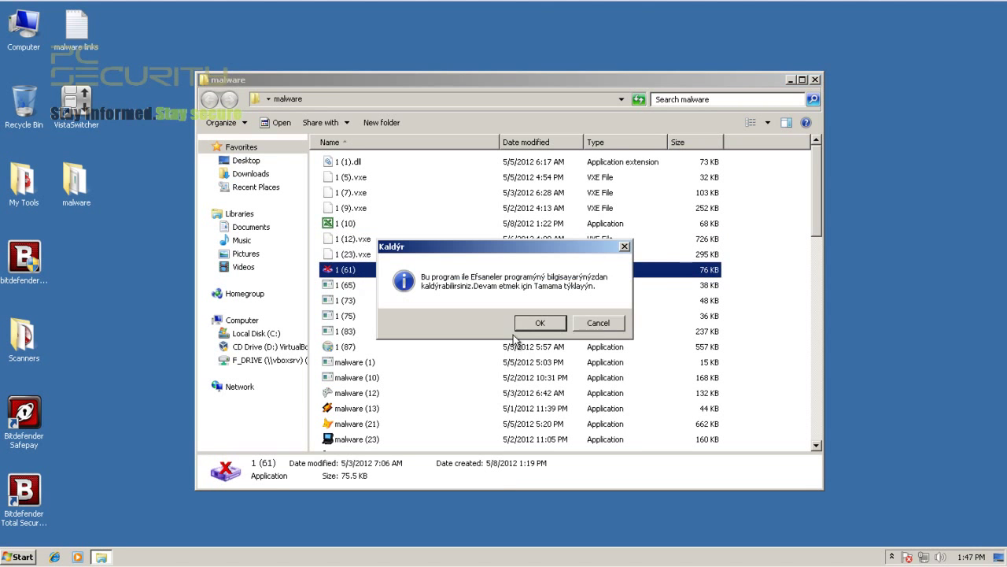
{"action": "left_click", "coordinate": [543, 328]}
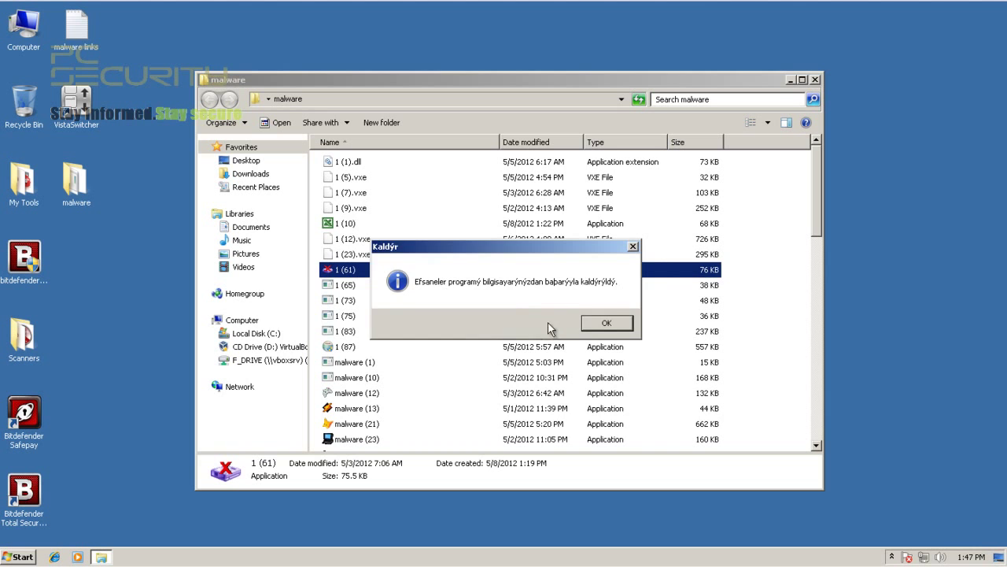
{"action": "left_click", "coordinate": [593, 328]}
{"action": "double_click", "coordinate": [331, 285]}
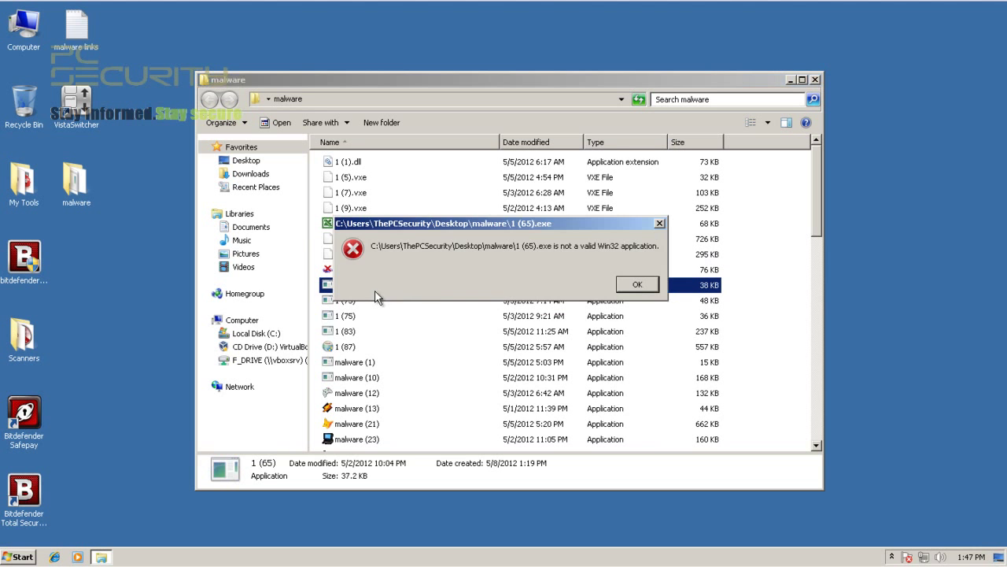
{"action": "left_click", "coordinate": [634, 284]}
Run sample 1 (87) from the malware folder and allow it through User Account Control.
{"action": "left_click", "coordinate": [398, 315]}
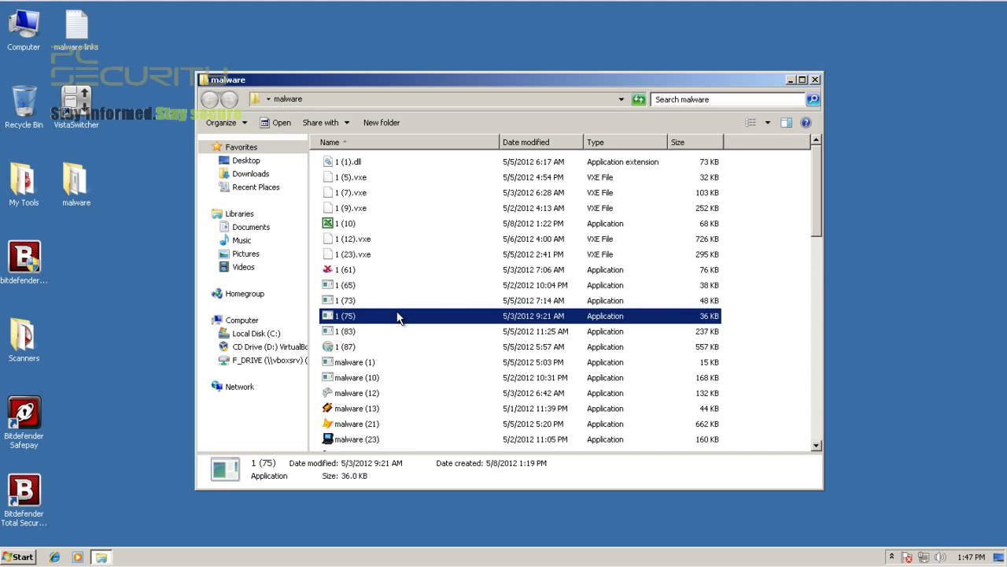
{"action": "double_click", "coordinate": [383, 346]}
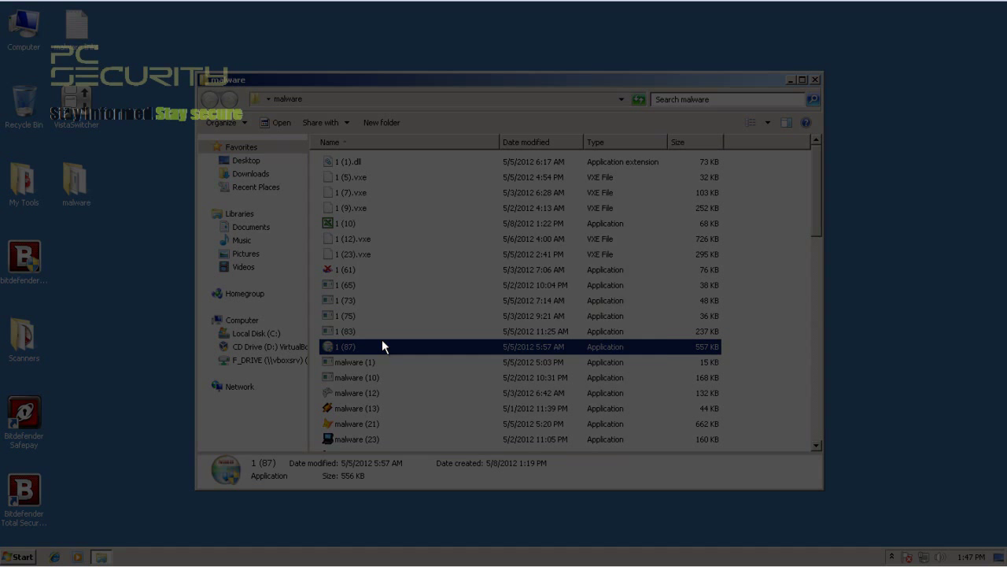
{"action": "left_click", "coordinate": [564, 319]}
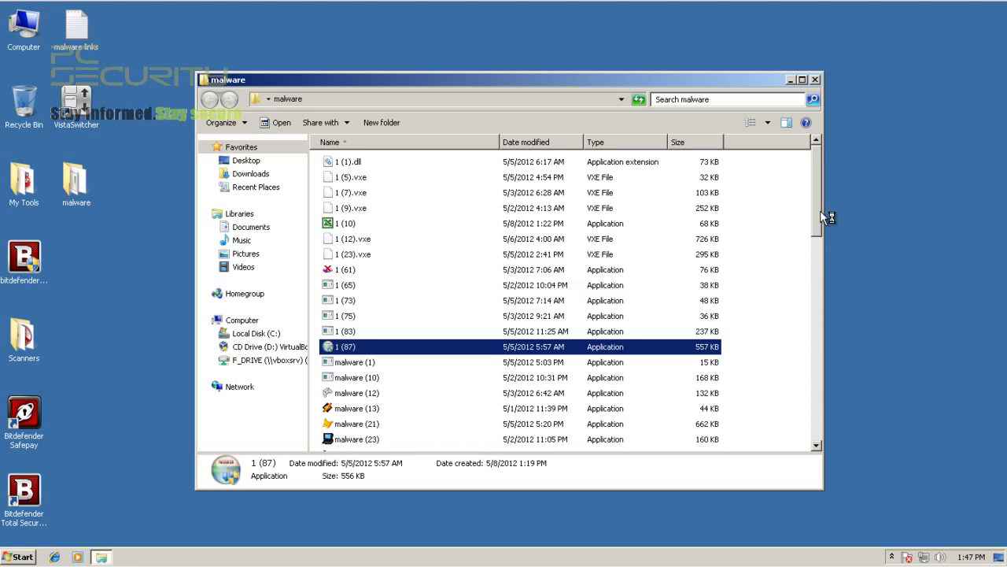
Run samples malware (10), malware (24) and malware (36), and dismiss Bitdefender's malicious application alert.
{"action": "left_click_drag", "start_coordinate": [821, 213], "coordinate": [828, 251]}
{"action": "left_click", "coordinate": [490, 266]}
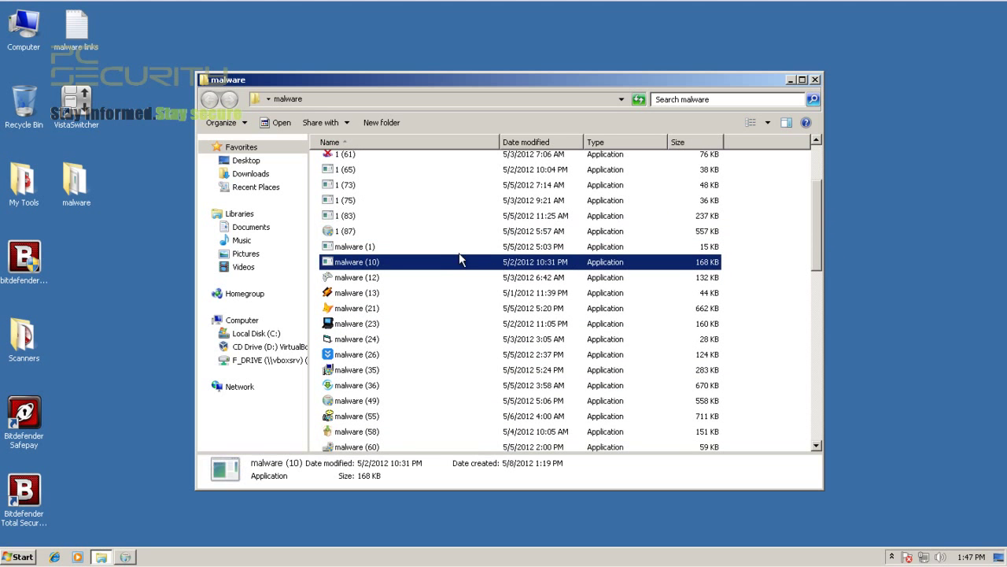
{"action": "scroll", "coordinate": [399, 273], "scroll_direction": "down", "scroll_amount": 2}
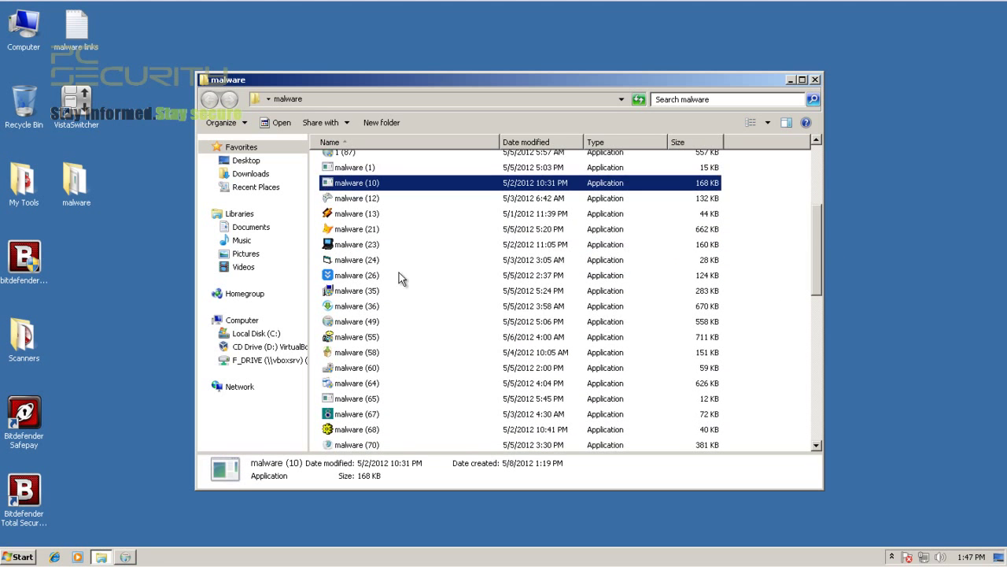
{"action": "double_click", "coordinate": [386, 262]}
{"action": "left_click", "coordinate": [589, 328]}
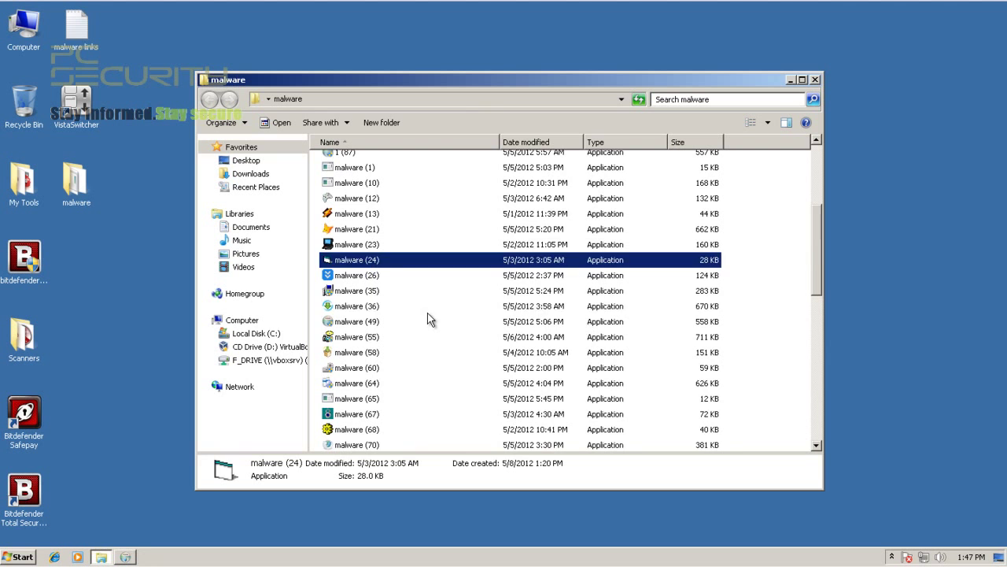
{"action": "left_click", "coordinate": [429, 311]}
{"action": "left_click_drag", "start_coordinate": [818, 280], "coordinate": [819, 332]}
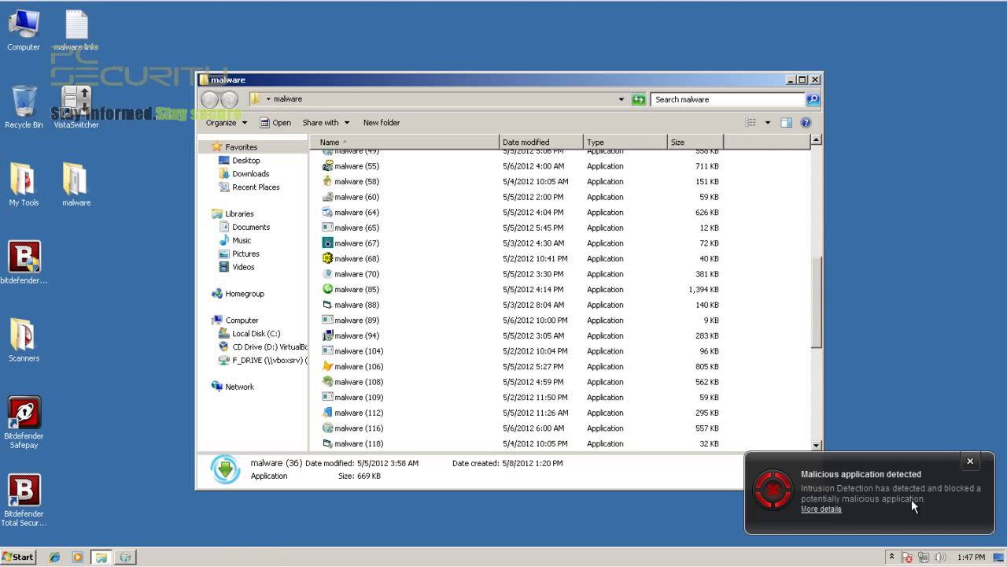
{"action": "left_click", "coordinate": [972, 463]}
Run samples malware (94), malware (108) and malware (129), allowing them through User Account Control.
{"action": "double_click", "coordinate": [429, 335]}
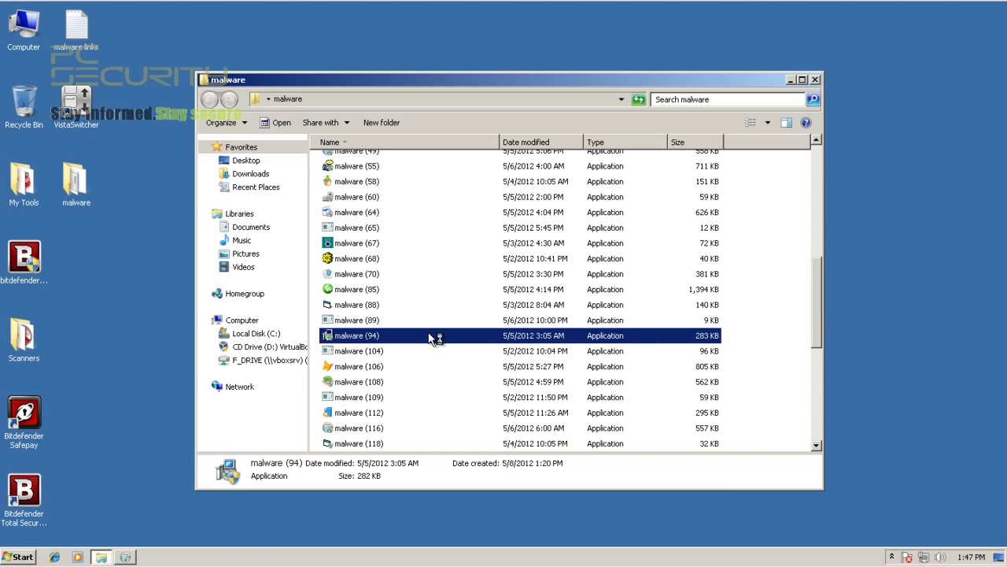
{"action": "left_click", "coordinate": [554, 318]}
{"action": "double_click", "coordinate": [511, 382]}
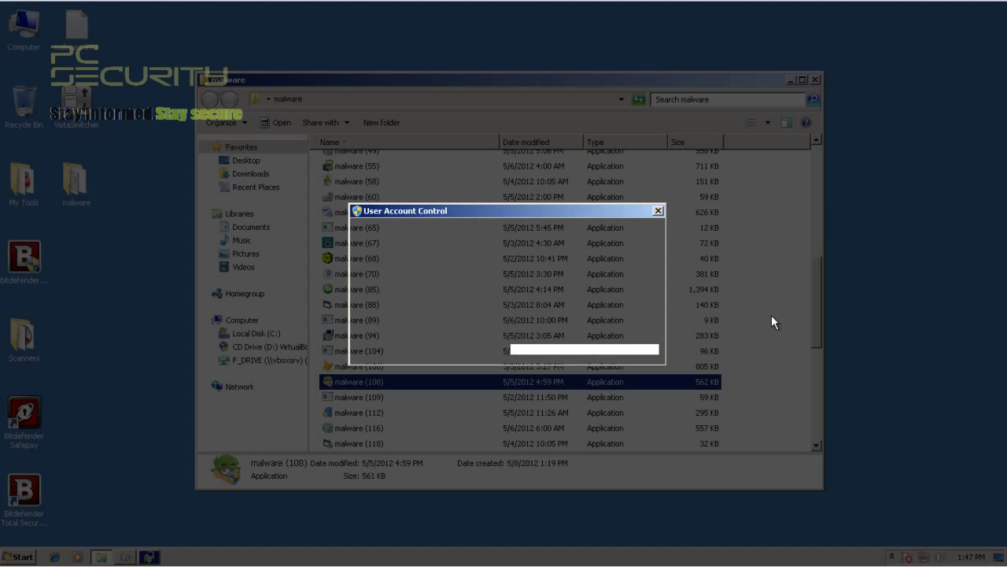
{"action": "left_click", "coordinate": [564, 319]}
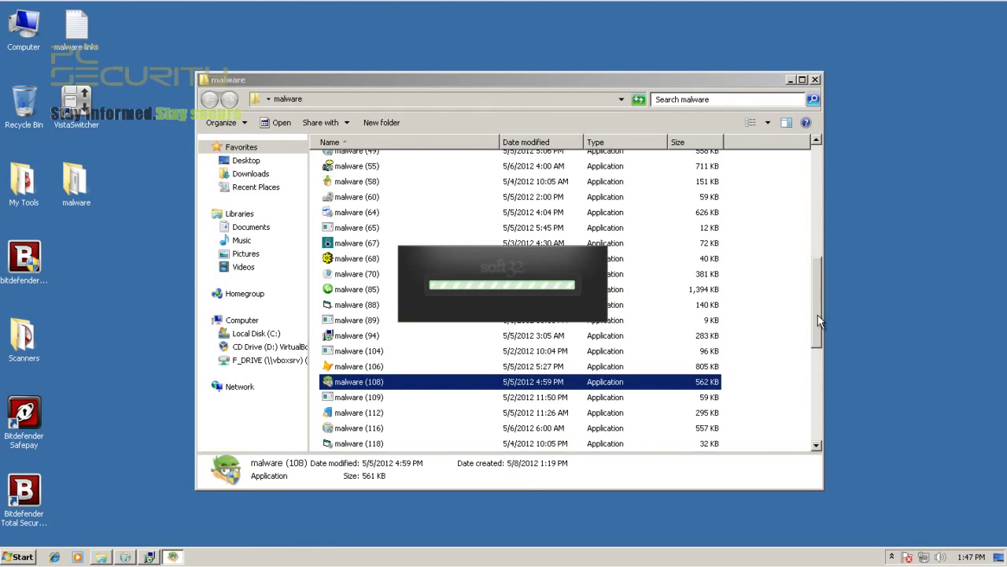
{"action": "scroll", "coordinate": [816, 346], "scroll_direction": "down", "scroll_amount": 2}
{"action": "scroll", "coordinate": [812, 374], "scroll_direction": "down", "scroll_amount": 2}
{"action": "double_click", "coordinate": [349, 320]}
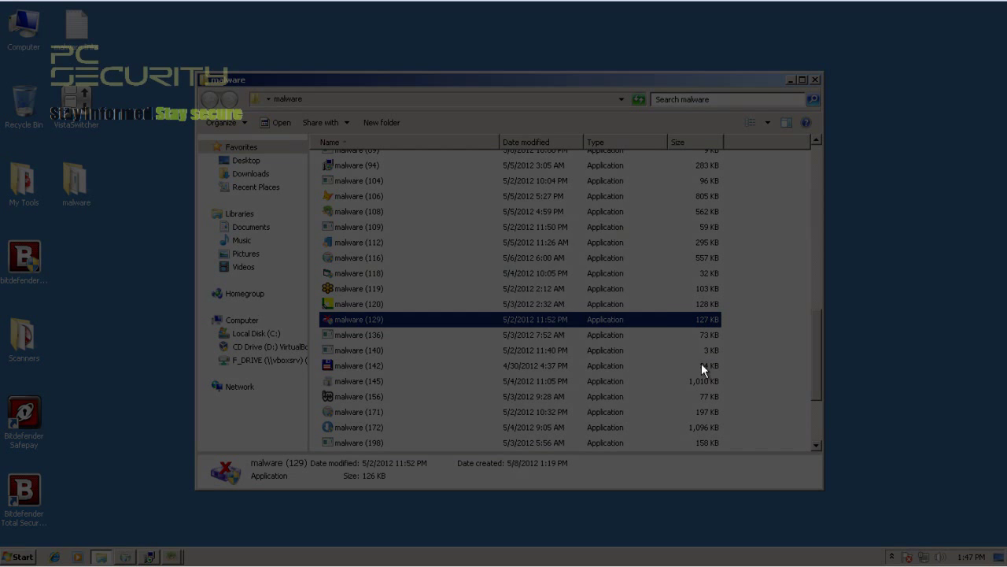
{"action": "left_click", "coordinate": [565, 318]}
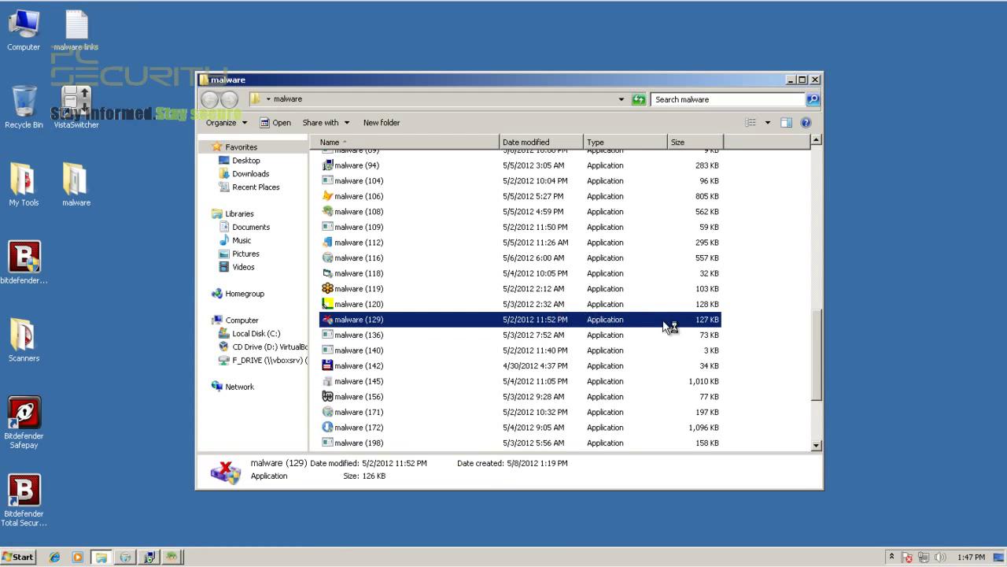
{"action": "scroll", "coordinate": [815, 350], "scroll_direction": "down", "scroll_amount": 2}
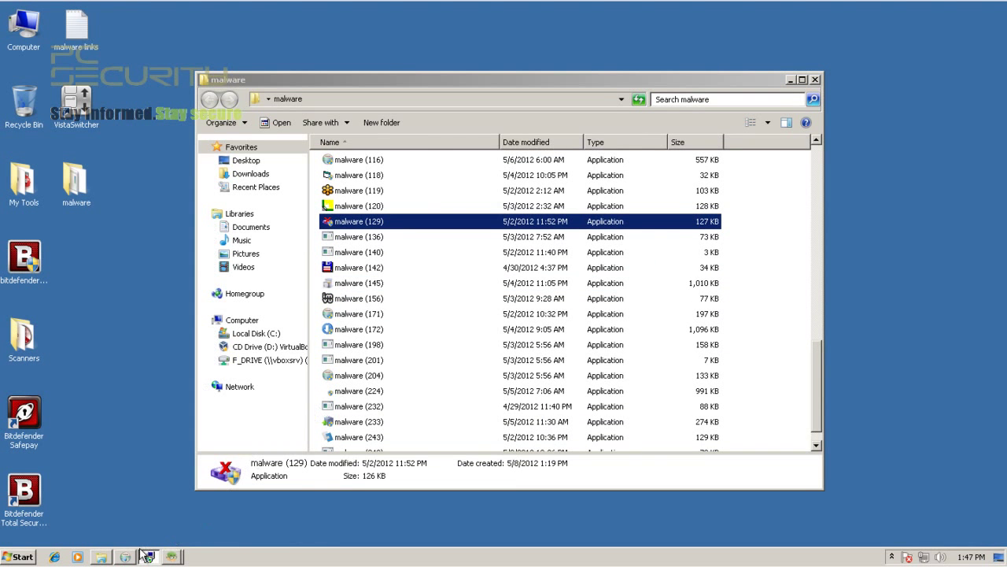
Advance the Gunbound installer past its Babylon toolbar page, and accept the Bflix, IncrediBar and Optimizer Pro offers in the other installer.
{"action": "left_click", "coordinate": [582, 392]}
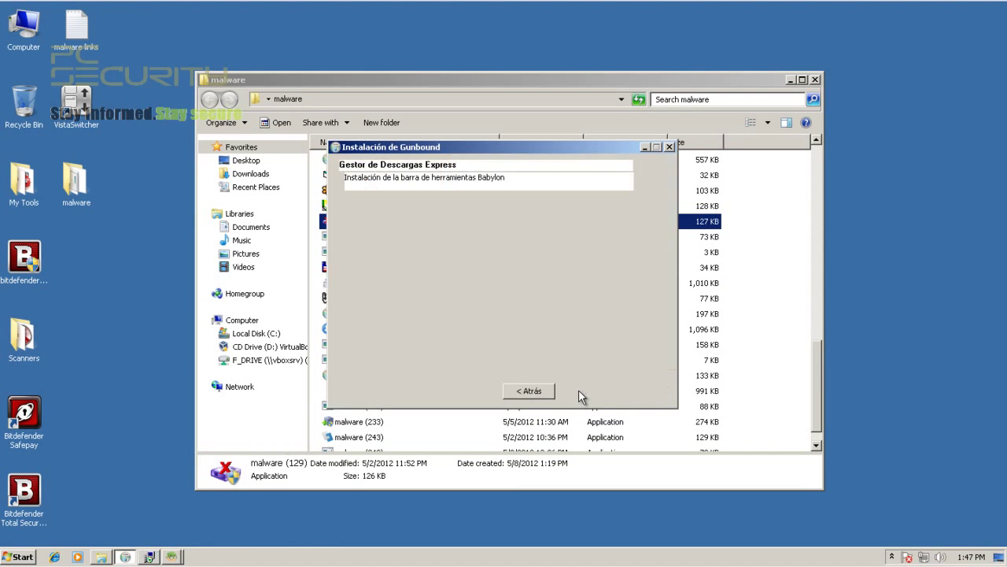
{"action": "left_click", "coordinate": [581, 391]}
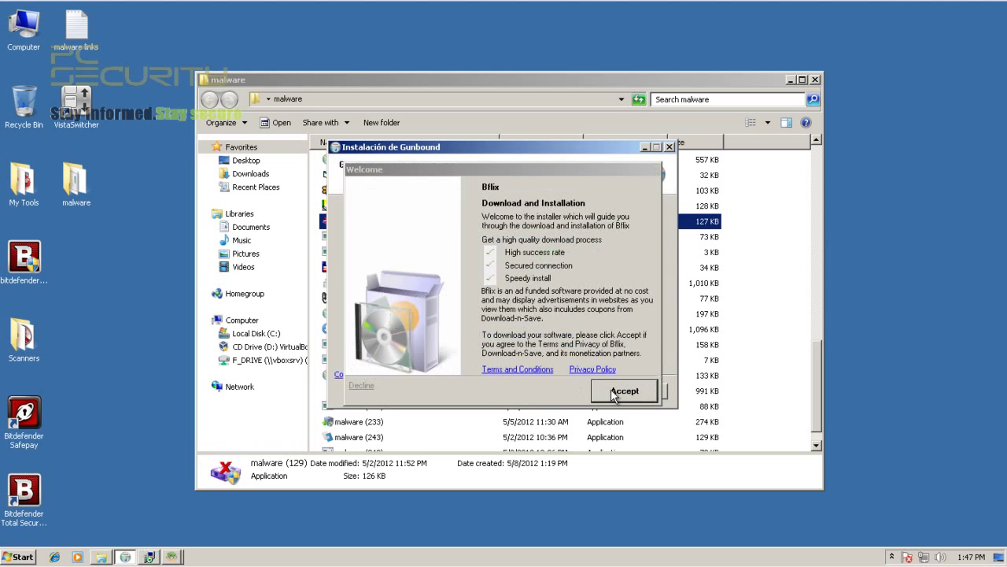
{"action": "left_click", "coordinate": [613, 396]}
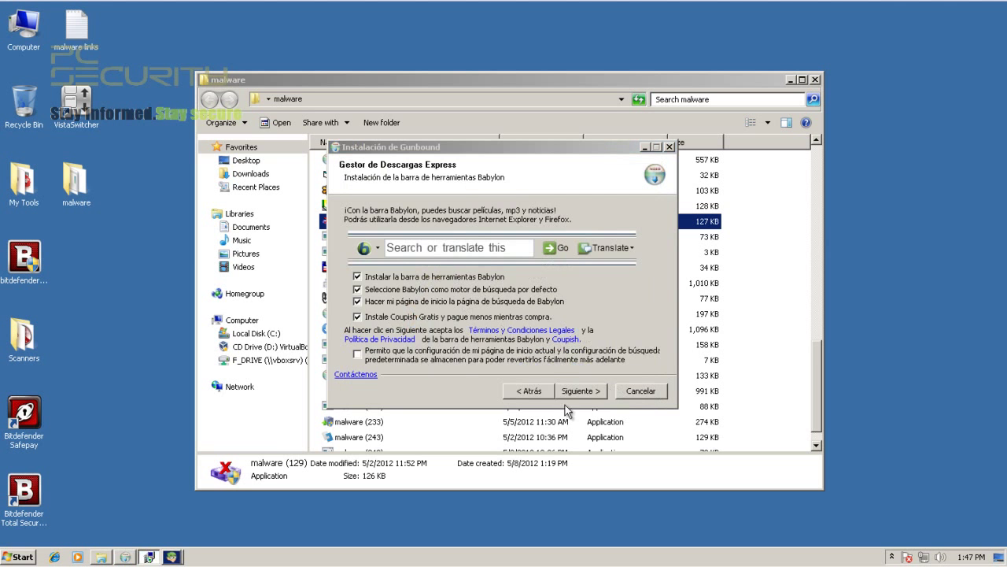
{"action": "left_click", "coordinate": [582, 391]}
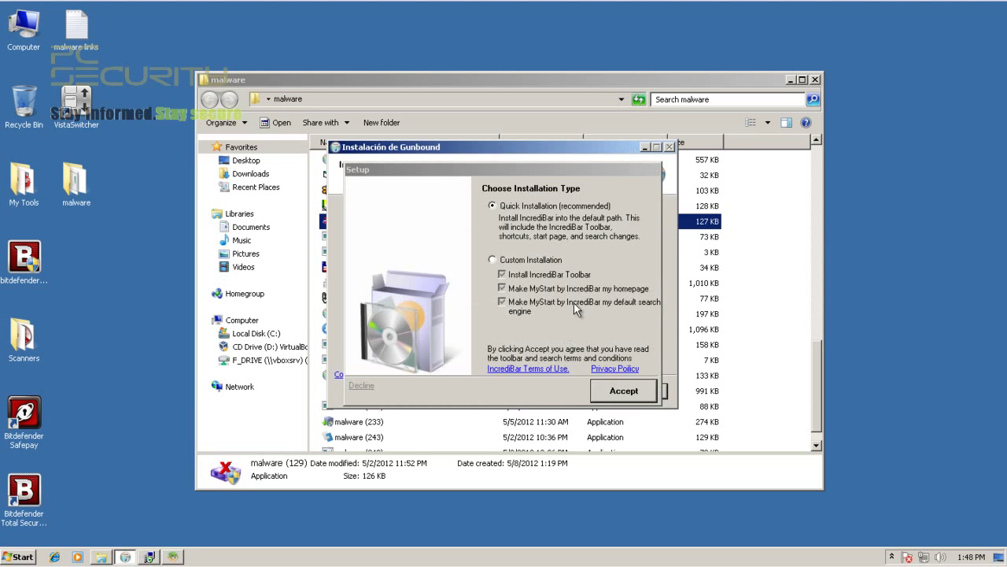
{"action": "left_click", "coordinate": [626, 393]}
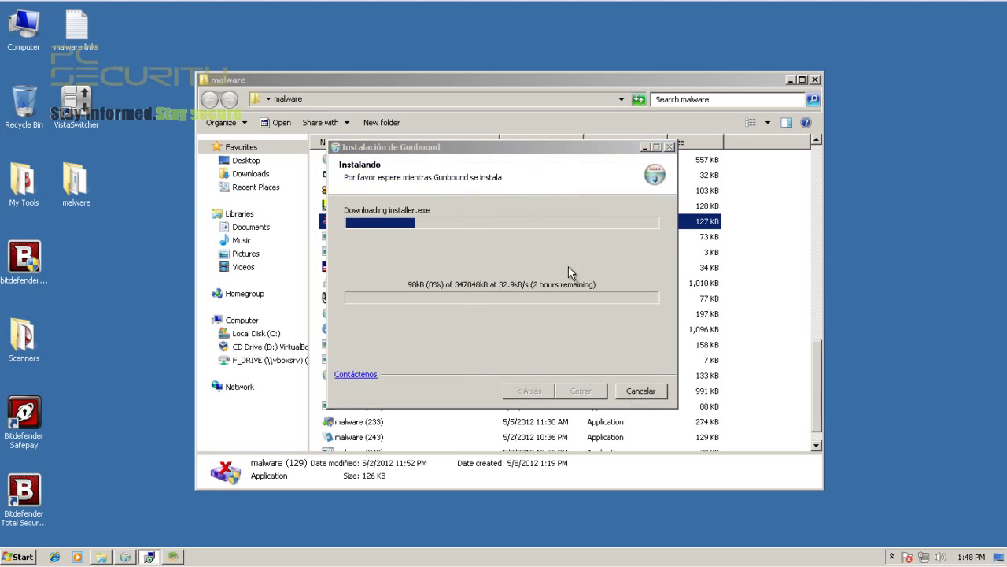
{"action": "left_click", "coordinate": [626, 391]}
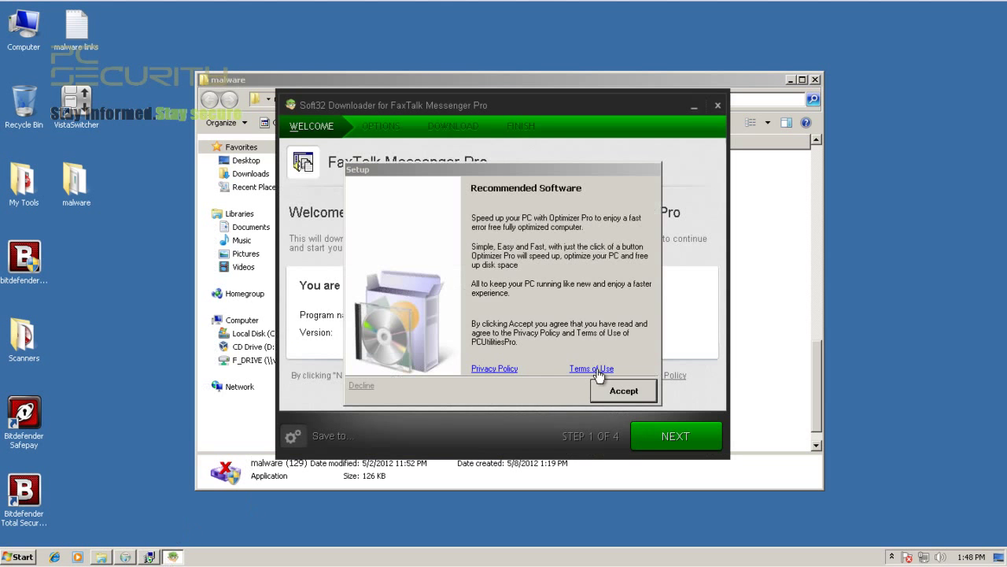
{"action": "left_click", "coordinate": [622, 391]}
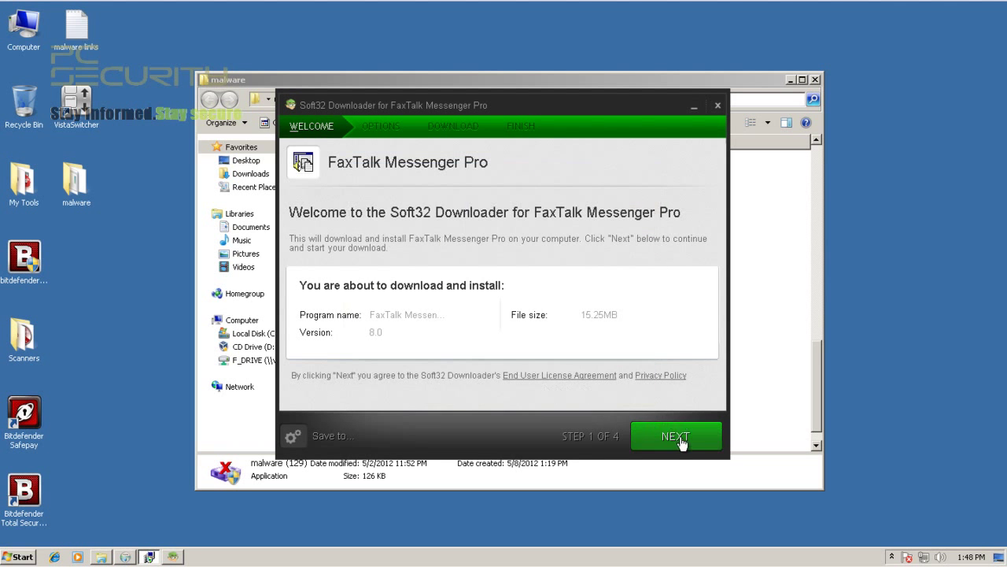
Start the FaxTalk Messenger Pro download in the Soft32 Downloader, and quit it partway, dismissing Bitdefender's malicious application alert.
{"action": "left_click", "coordinate": [674, 439]}
{"action": "left_click", "coordinate": [677, 434]}
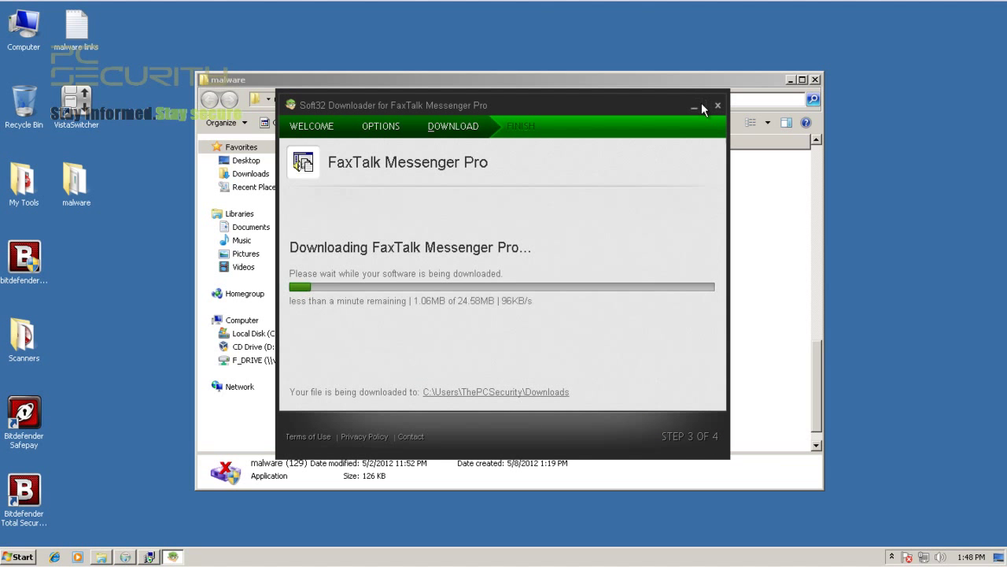
{"action": "left_click", "coordinate": [721, 104]}
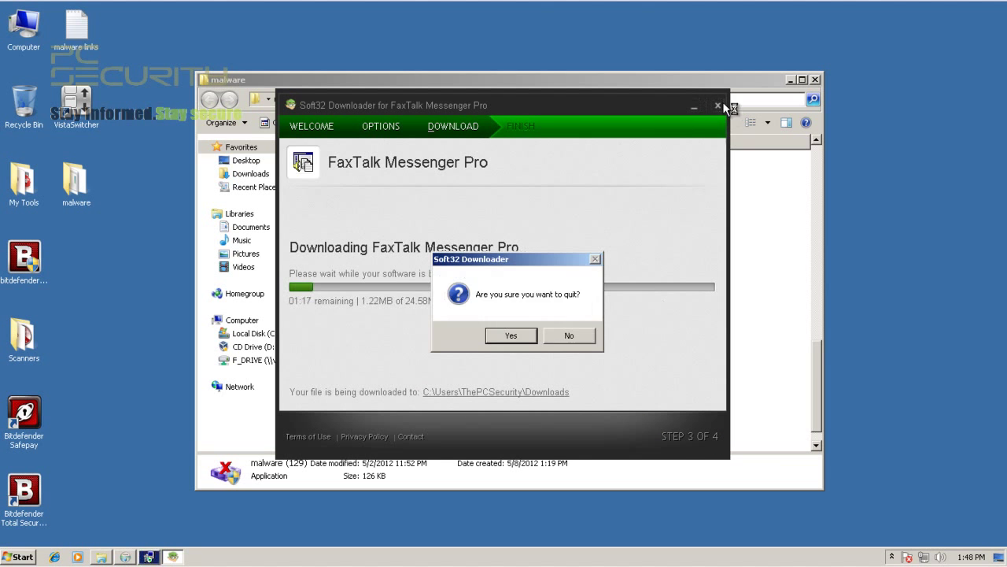
{"action": "left_click", "coordinate": [512, 335]}
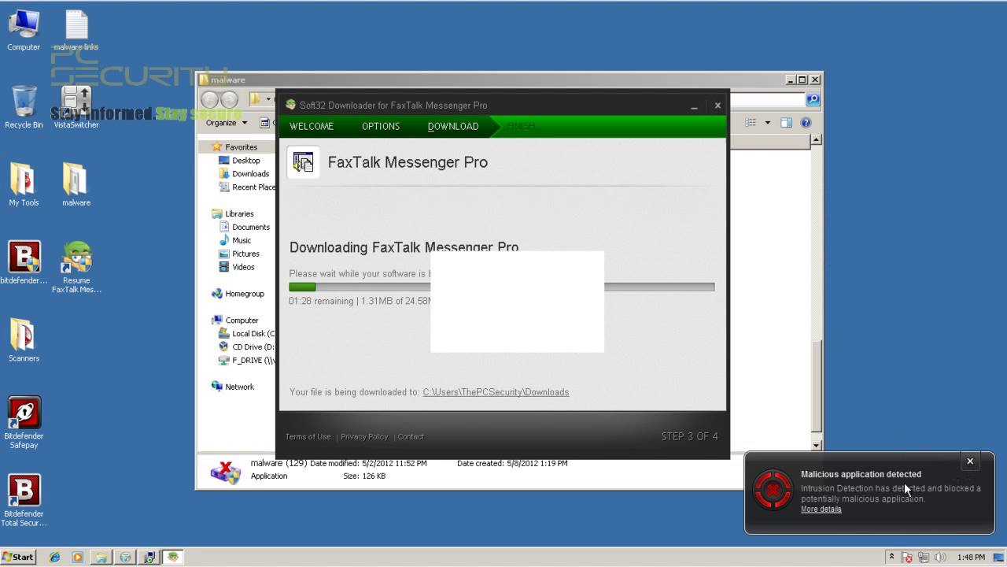
{"action": "left_click", "coordinate": [970, 462]}
Select sample malware (198) in the malware folder and cancel the running Gunbound installation.
{"action": "left_click", "coordinate": [411, 346]}
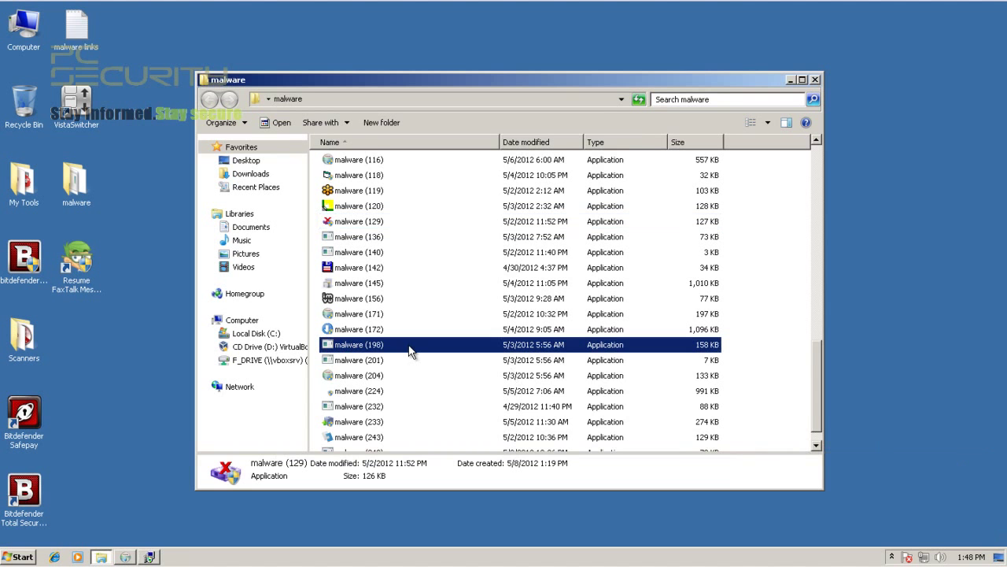
{"action": "scroll", "coordinate": [410, 355], "scroll_direction": "down", "scroll_amount": 1}
{"action": "left_click", "coordinate": [148, 556]}
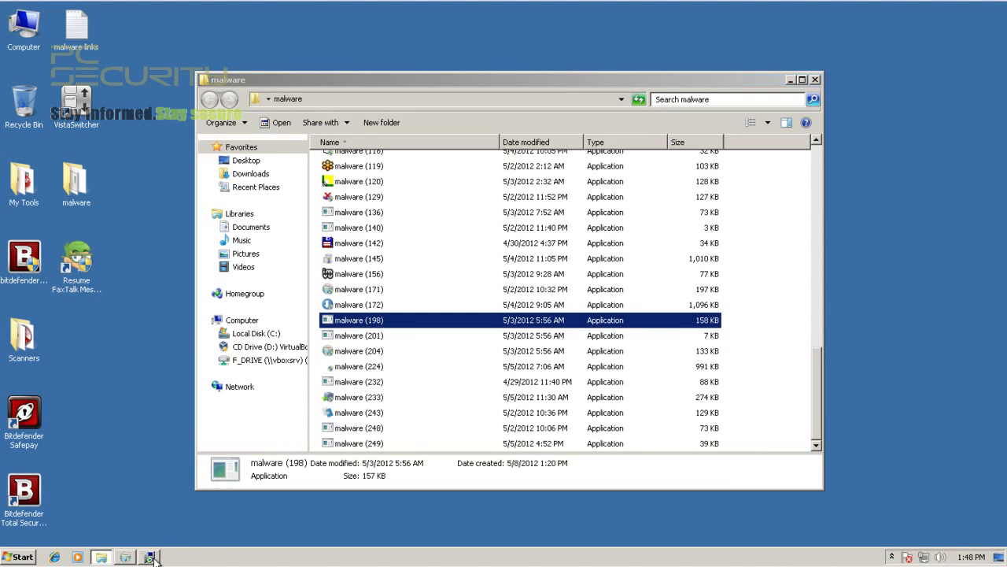
{"action": "left_click", "coordinate": [125, 557]}
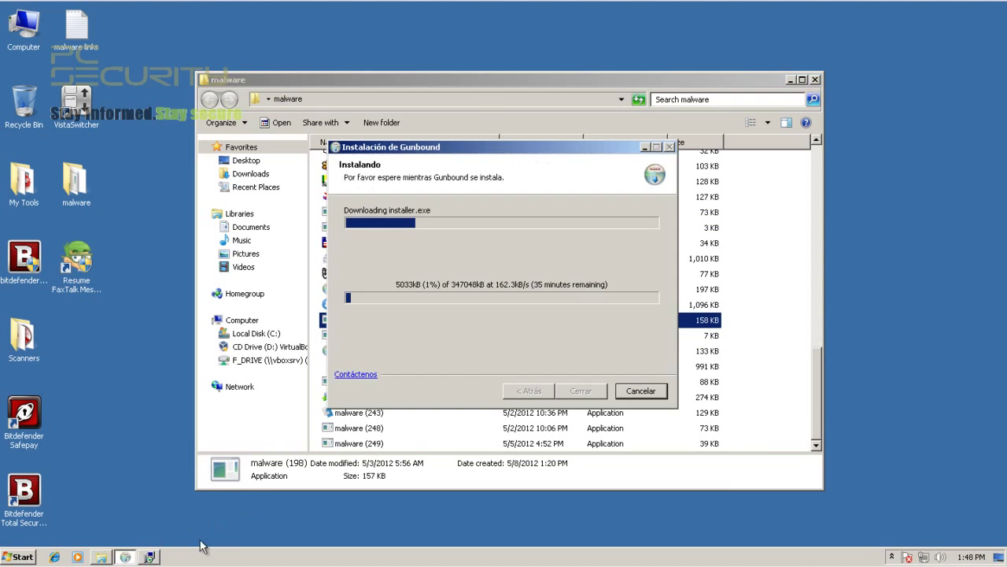
{"action": "left_click", "coordinate": [639, 390]}
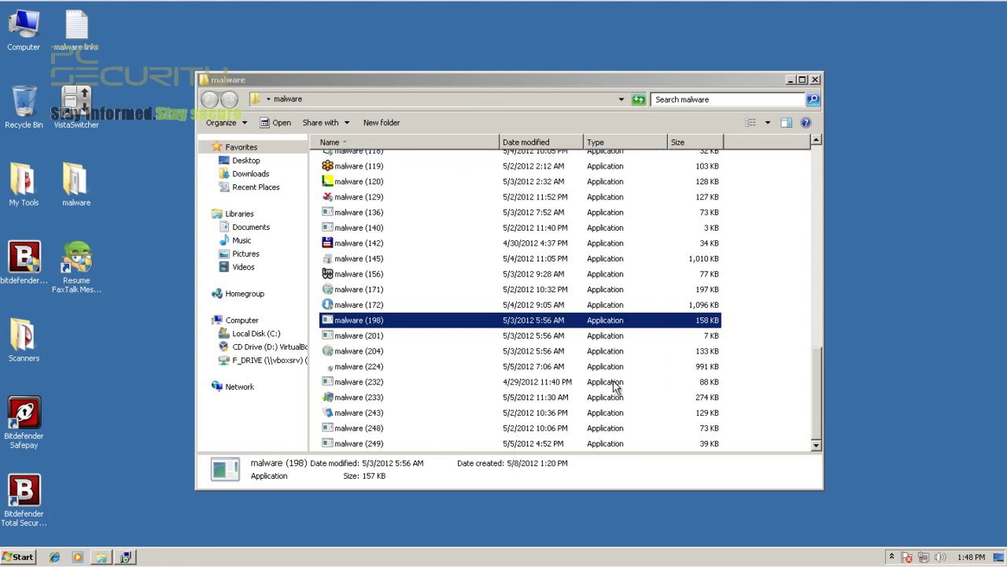
Run samples malware (224), malware (243) and malware (248), allowing malware (224) through User Account Control.
{"action": "left_click", "coordinate": [425, 367]}
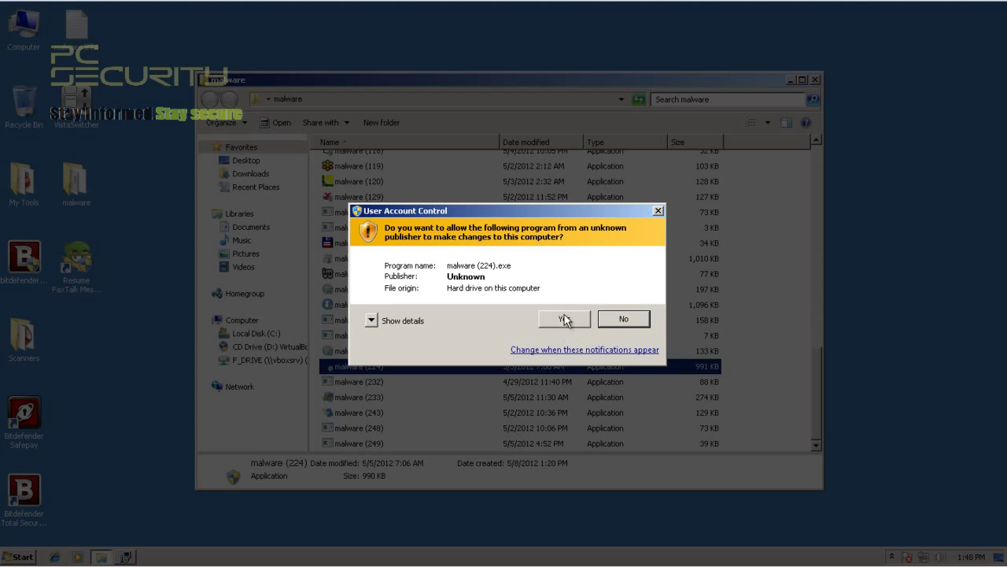
{"action": "left_click", "coordinate": [564, 320]}
{"action": "double_click", "coordinate": [362, 411]}
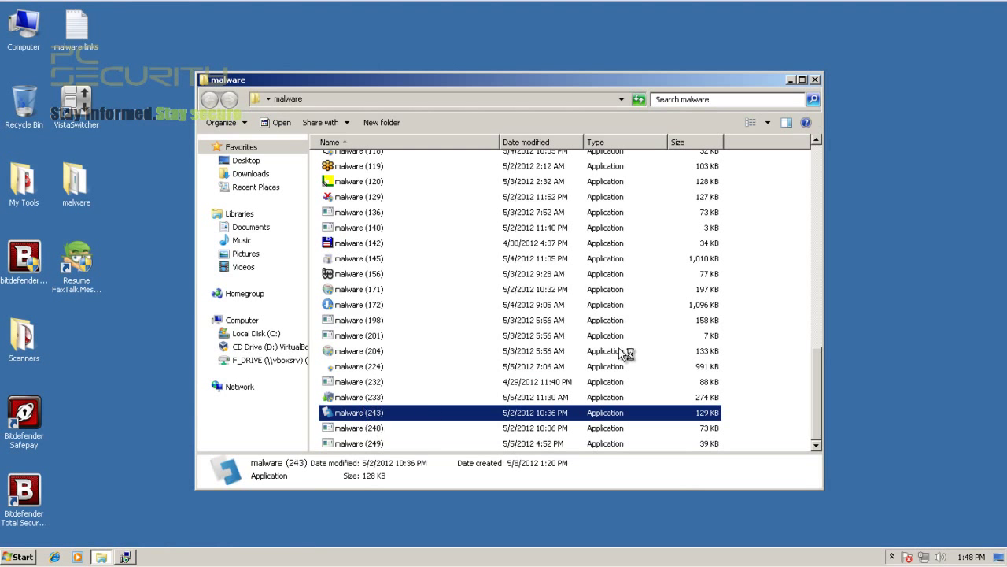
{"action": "left_click", "coordinate": [634, 333]}
{"action": "double_click", "coordinate": [396, 430]}
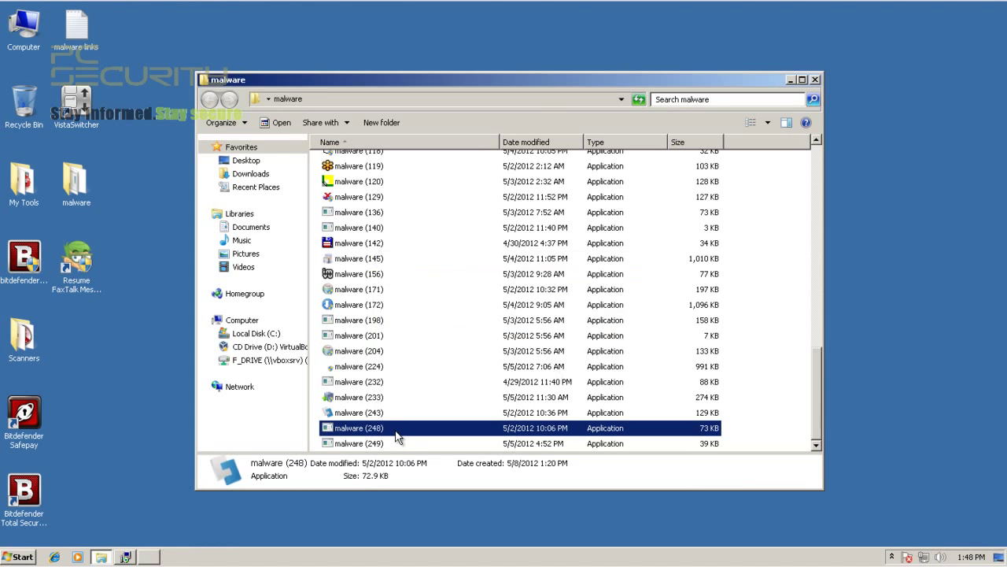
Close the malware folder and let the uninstaller remove its files, dismissing Bitdefender's malicious application alert.
{"action": "left_click", "coordinate": [817, 80]}
{"action": "left_click", "coordinate": [628, 335]}
{"action": "left_click", "coordinate": [543, 322]}
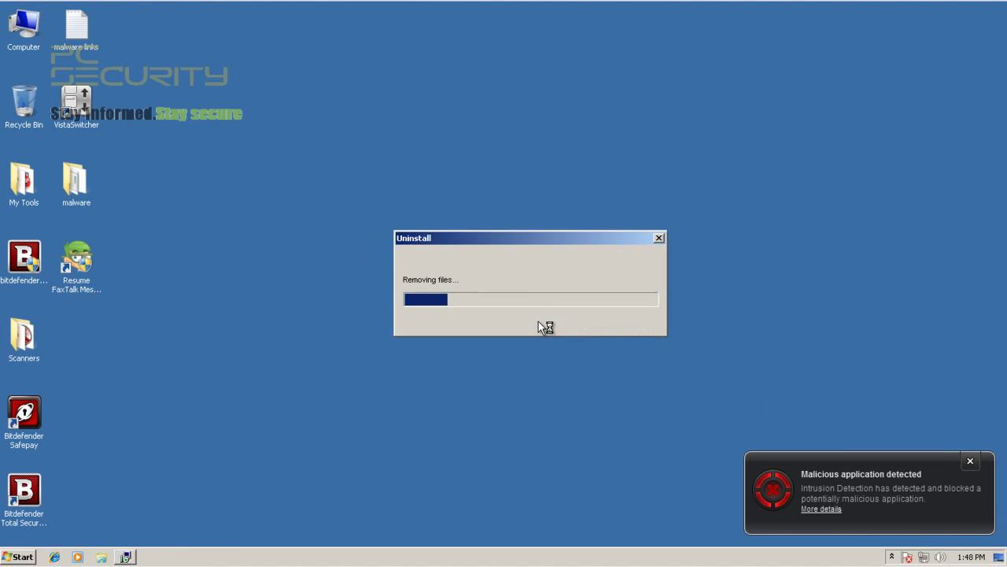
{"action": "left_click", "coordinate": [964, 463]}
{"action": "left_click", "coordinate": [618, 324]}
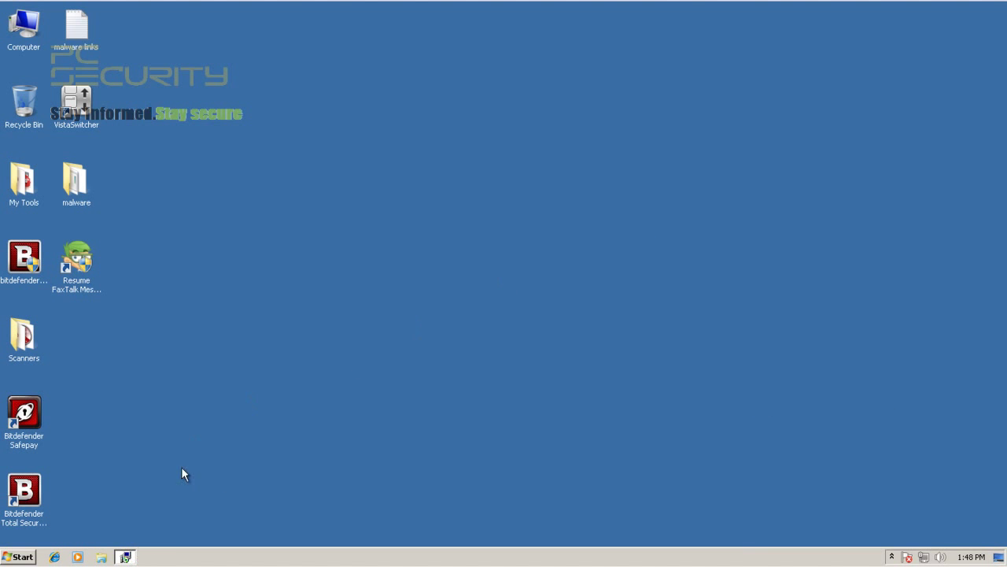
Check the remaining Setup window's entry and the hidden notification icons, including Bitdefender's.
{"action": "mouse_move", "coordinate": [134, 559]}
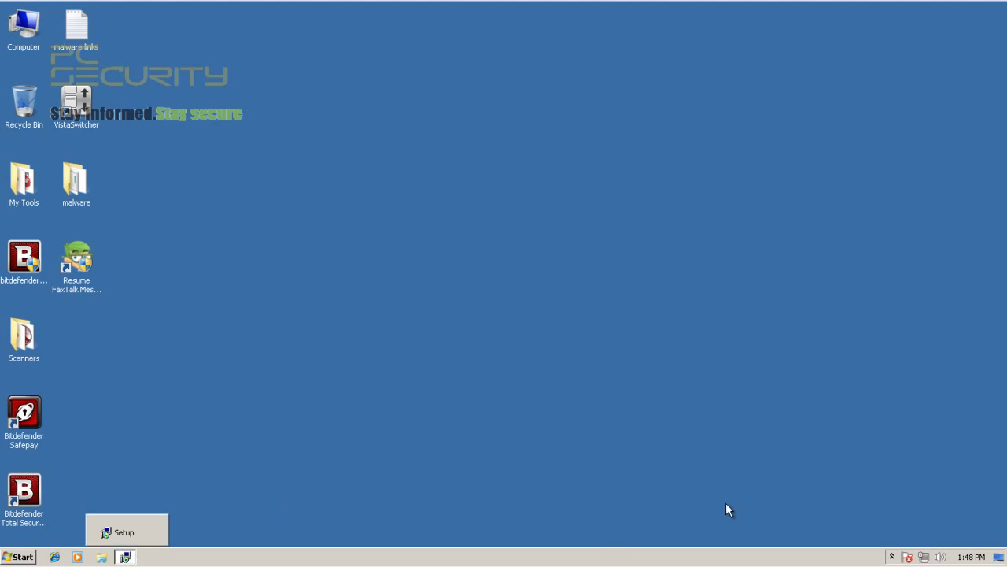
{"action": "left_click", "coordinate": [892, 556]}
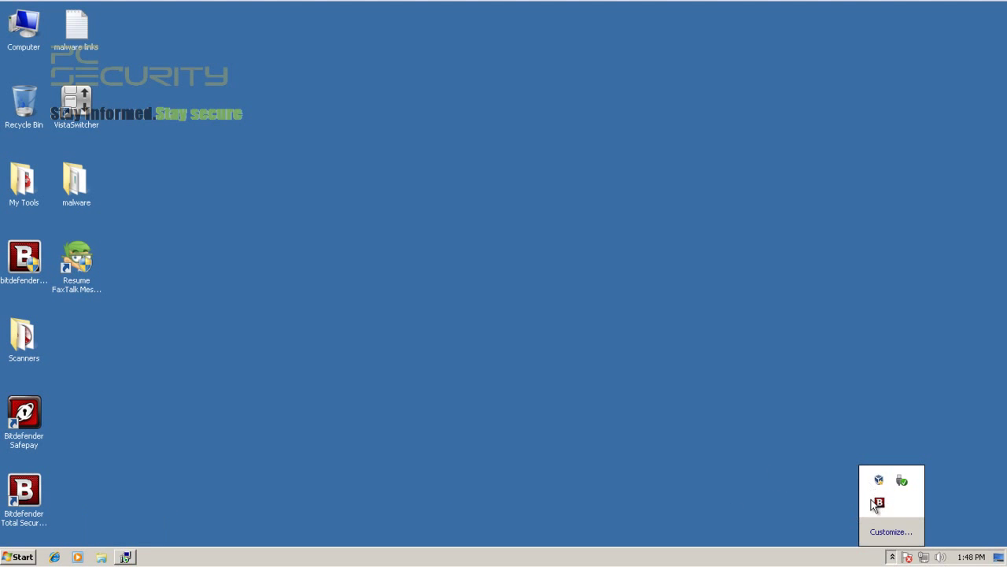
{"action": "left_click", "coordinate": [378, 240]}
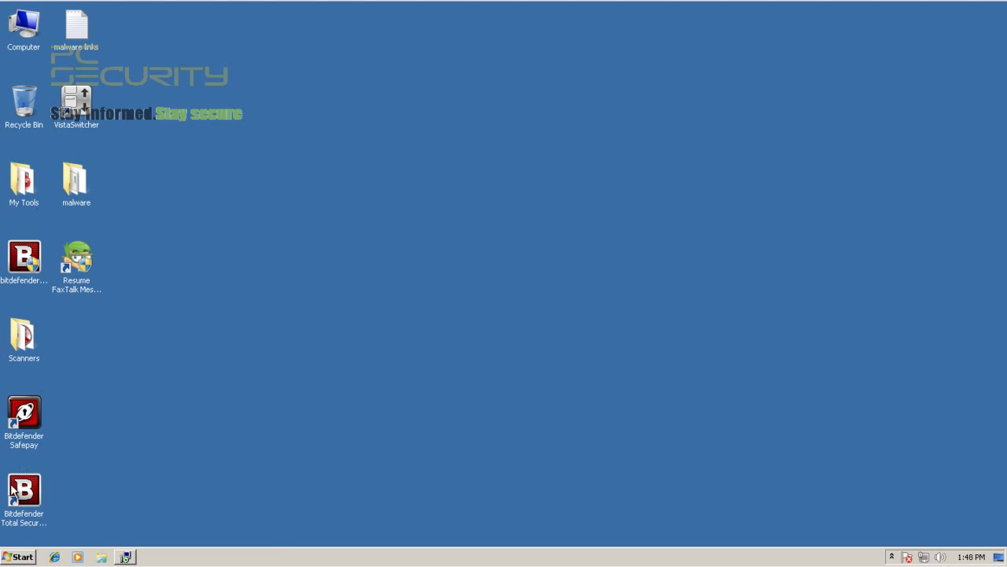
Restart the computer.
{"action": "left_click", "coordinate": [22, 557]}
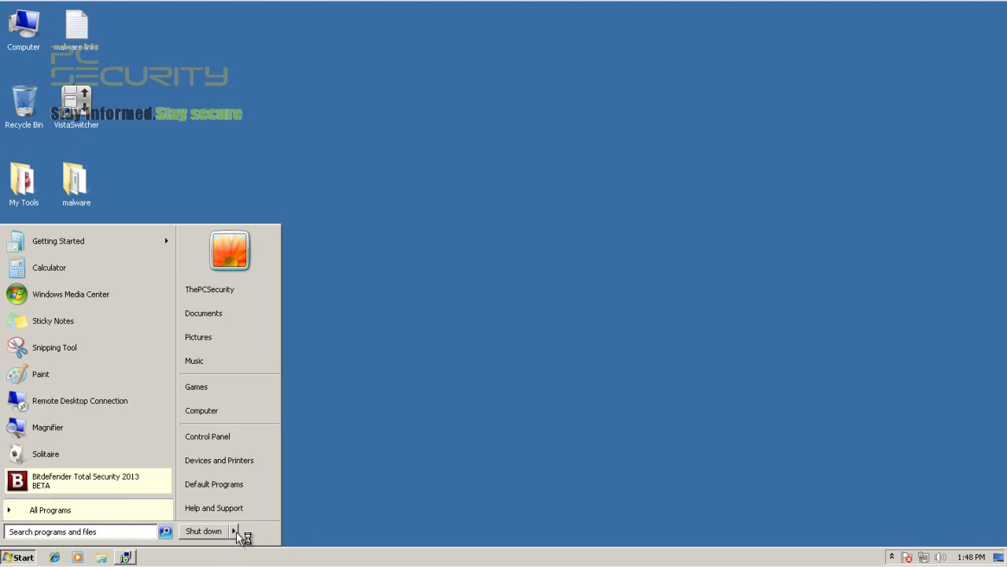
{"action": "mouse_move", "coordinate": [236, 532]}
{"action": "left_click", "coordinate": [283, 514]}
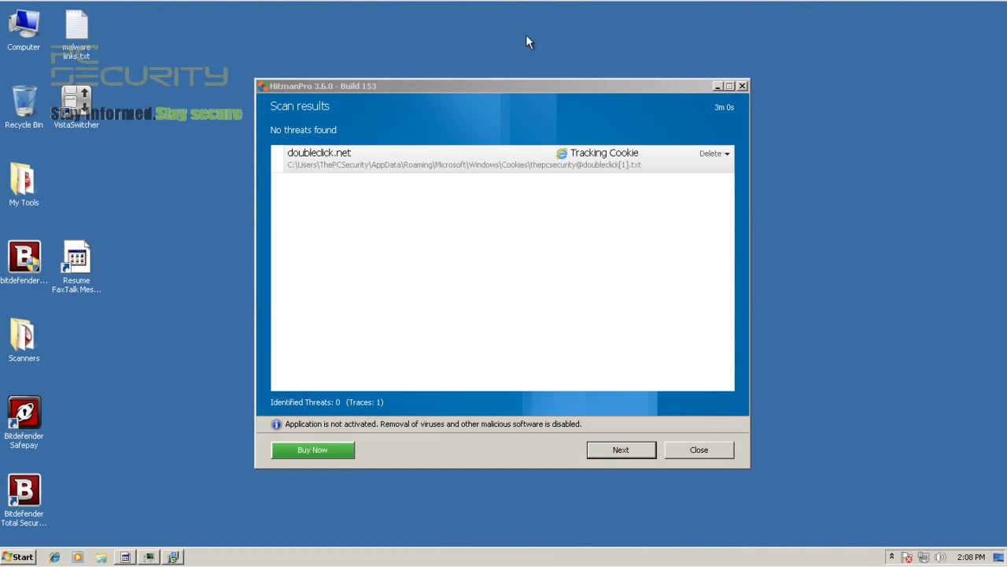
Close the HitmanPro scan results and bring the Malwarebytes Anti-Malware update window into focus.
{"action": "left_click", "coordinate": [545, 120]}
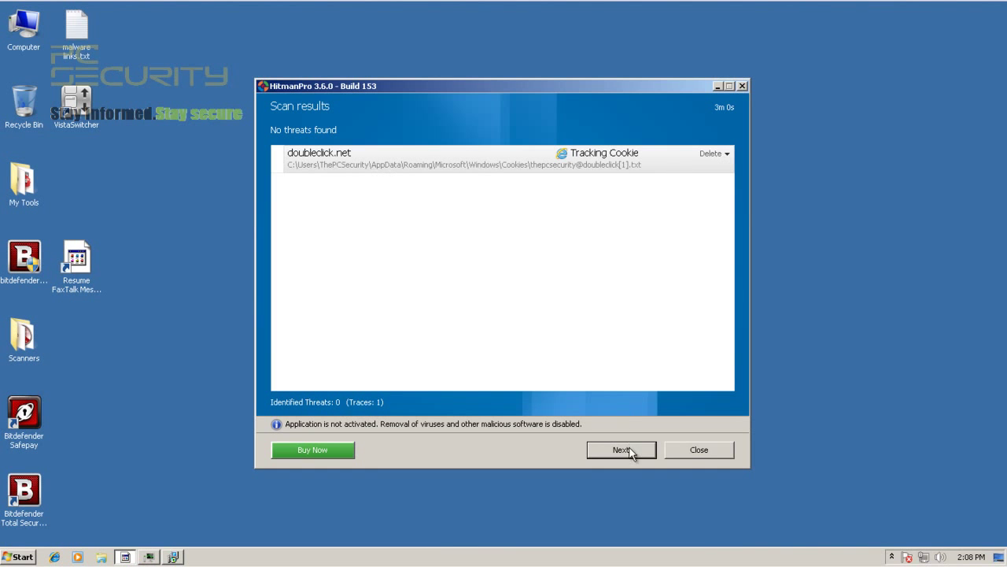
{"action": "left_click", "coordinate": [690, 451]}
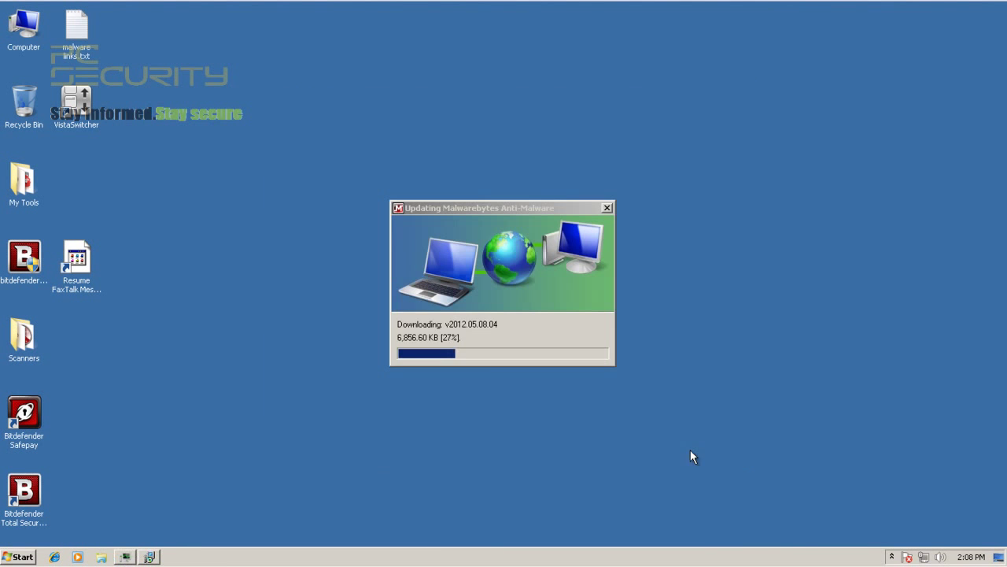
{"action": "left_click", "coordinate": [437, 233]}
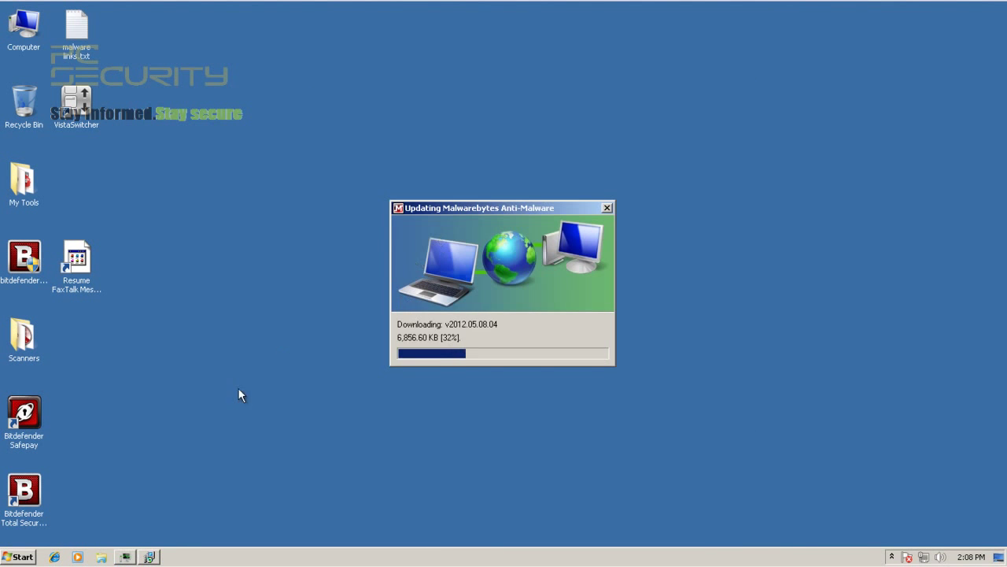
Maximize Windows Task Manager and widen the Description column to fit the full process descriptions.
{"action": "left_click", "coordinate": [125, 557]}
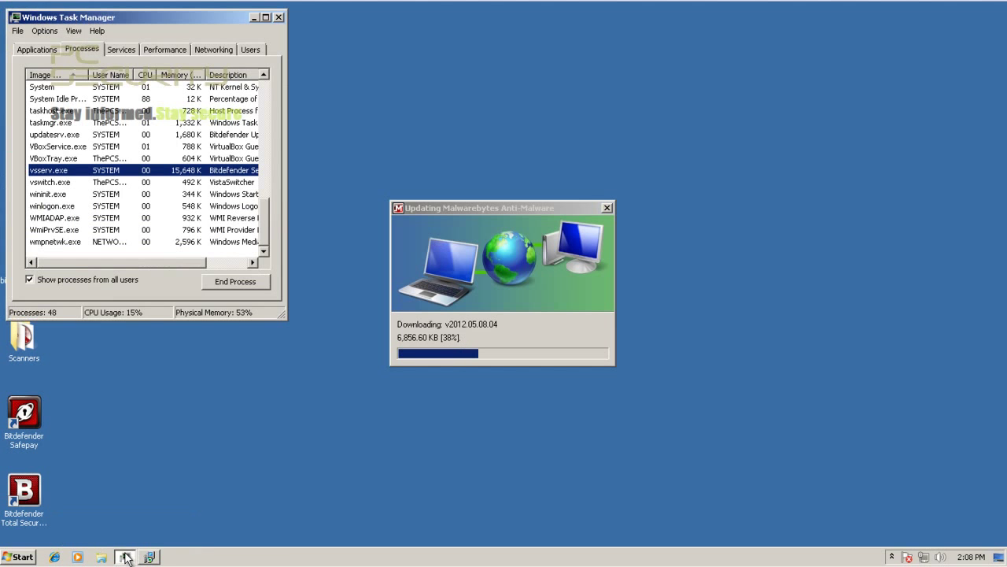
{"action": "left_click", "coordinate": [267, 17]}
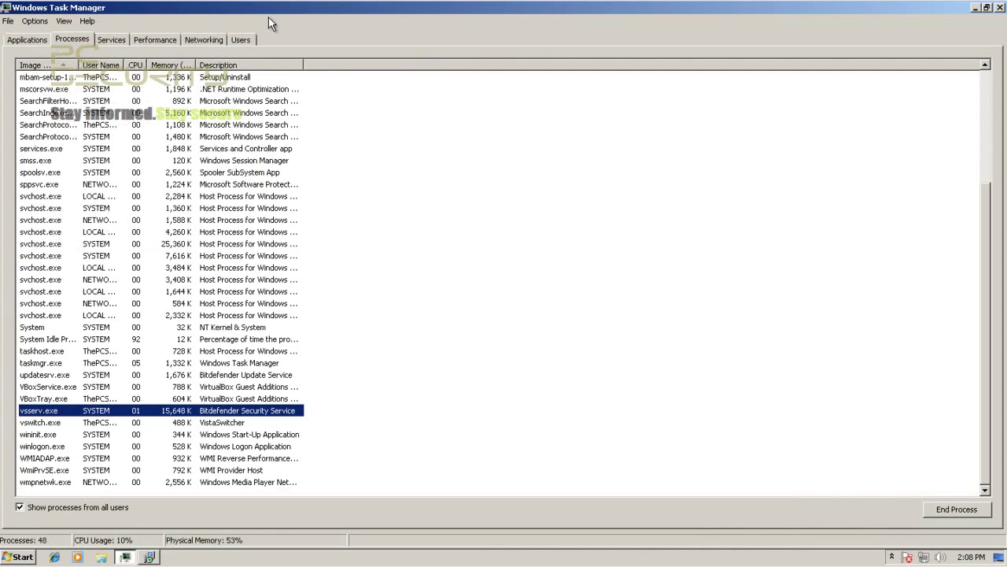
{"action": "double_click", "coordinate": [303, 65]}
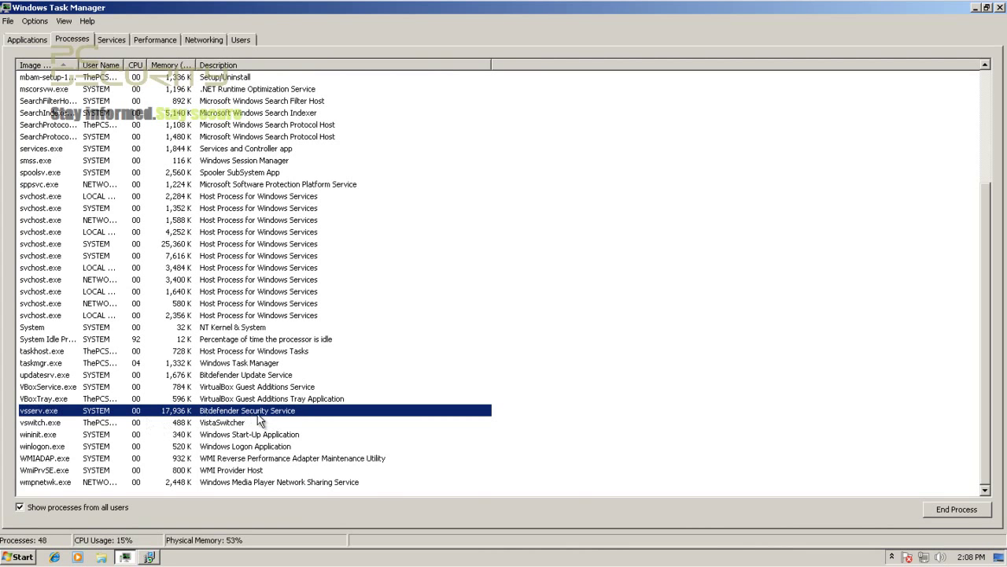
Examine the memory use of Bitdefender's agent, parental, update and security service processes in the process list.
{"action": "scroll", "coordinate": [211, 294], "scroll_direction": "up", "scroll_amount": 3}
{"action": "scroll", "coordinate": [220, 180], "scroll_direction": "up", "scroll_amount": 2}
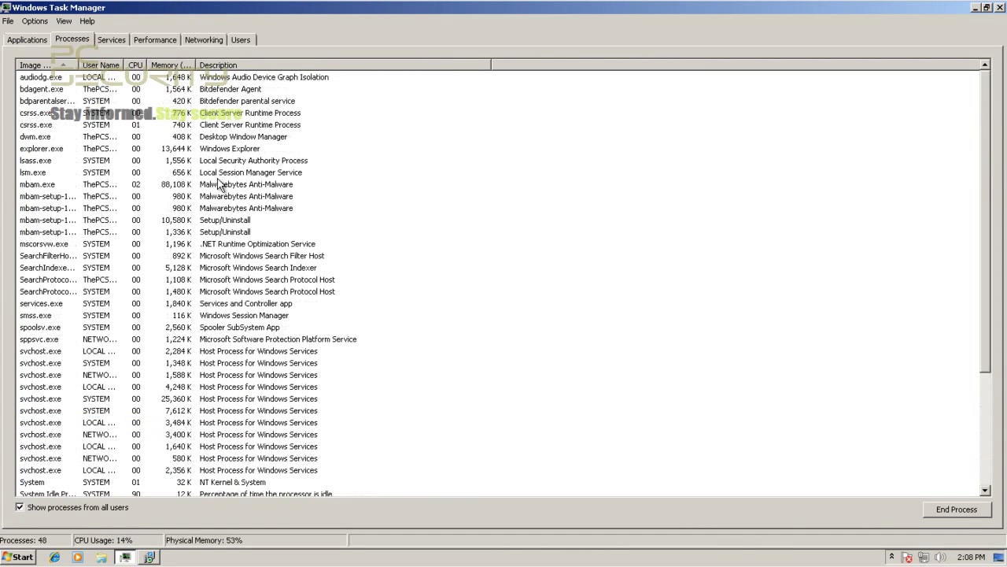
{"action": "left_click", "coordinate": [215, 92]}
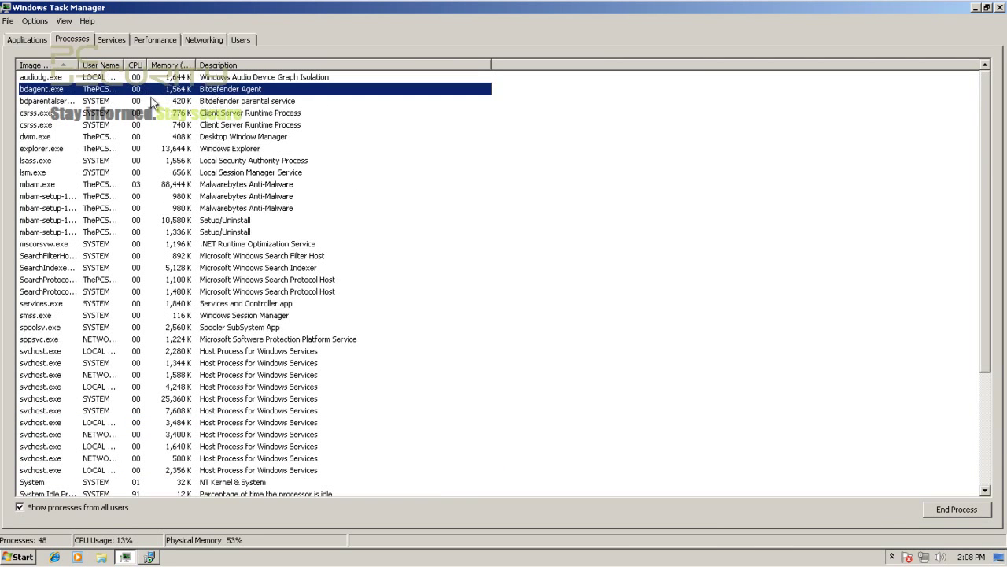
{"action": "left_click", "coordinate": [179, 100]}
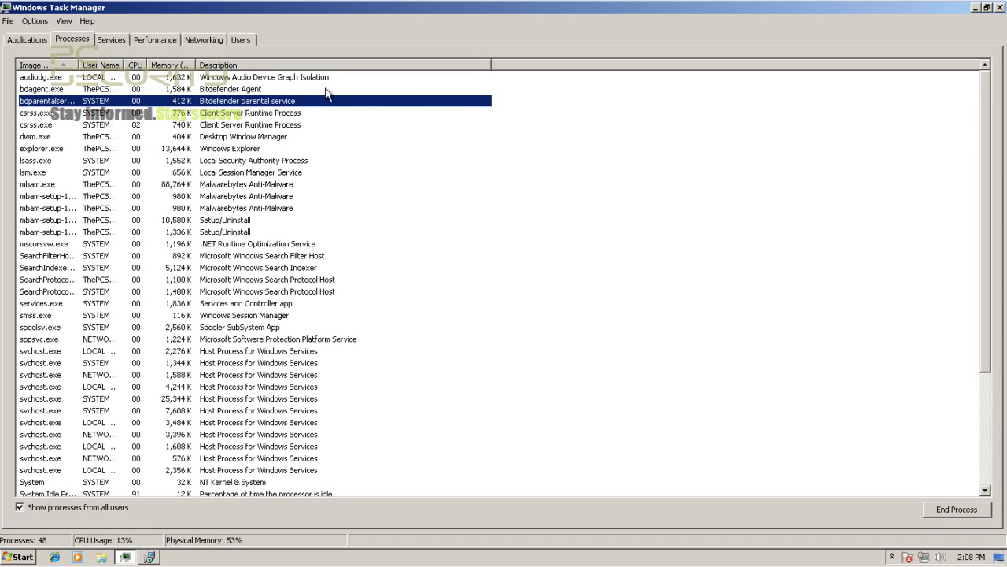
{"action": "scroll", "coordinate": [321, 198], "scroll_direction": "down", "scroll_amount": 4}
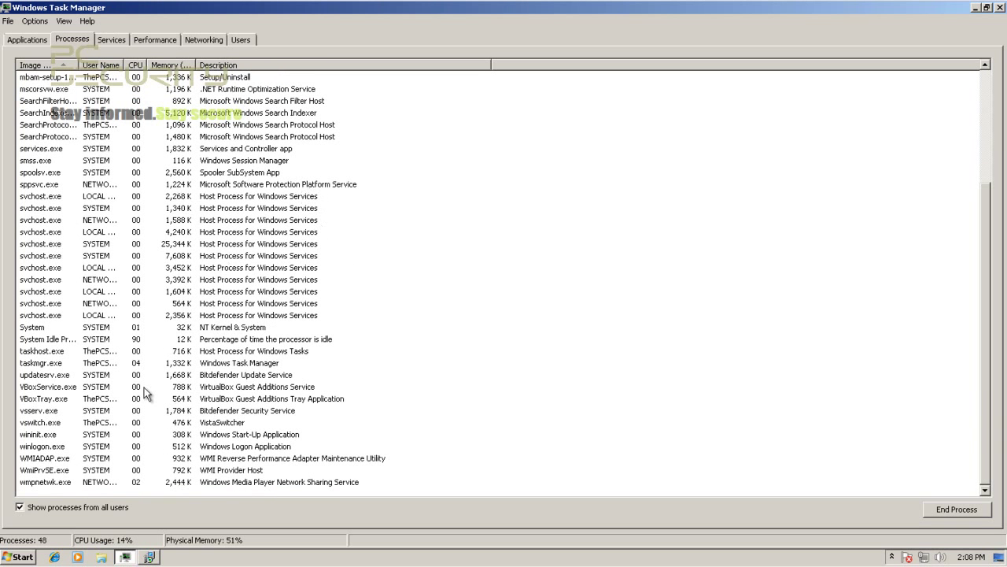
{"action": "left_click", "coordinate": [138, 410]}
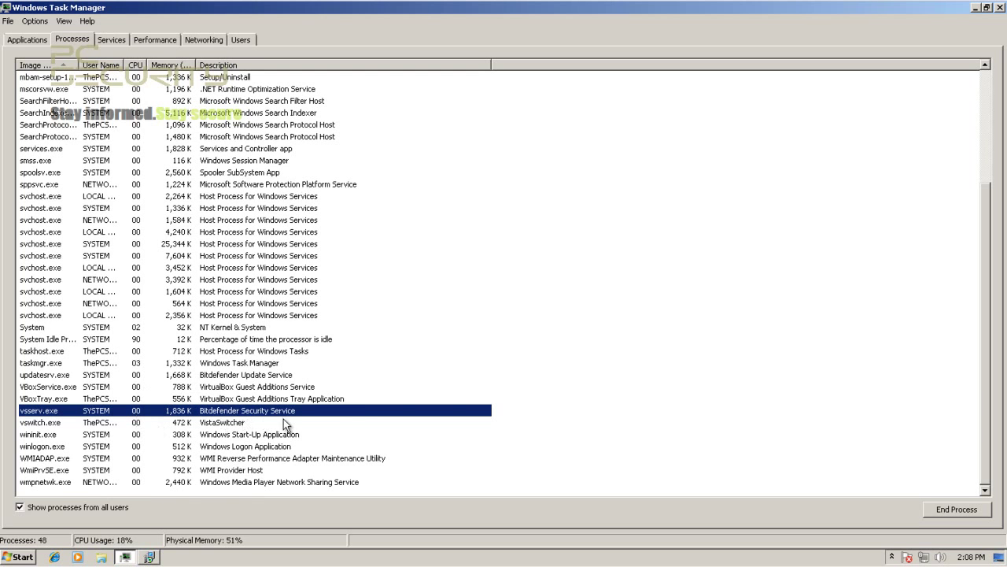
{"action": "left_click", "coordinate": [187, 377]}
{"action": "left_click", "coordinate": [182, 413]}
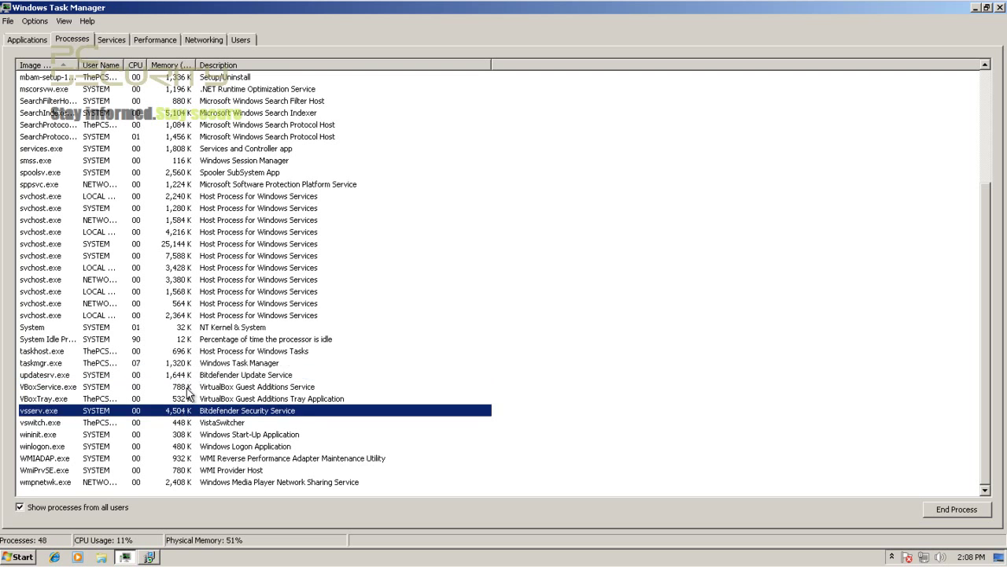
{"action": "left_click", "coordinate": [187, 375]}
{"action": "left_click", "coordinate": [176, 416]}
Look through the whole process list once more and close Task Manager.
{"action": "scroll", "coordinate": [182, 405], "scroll_direction": "up", "scroll_amount": 5}
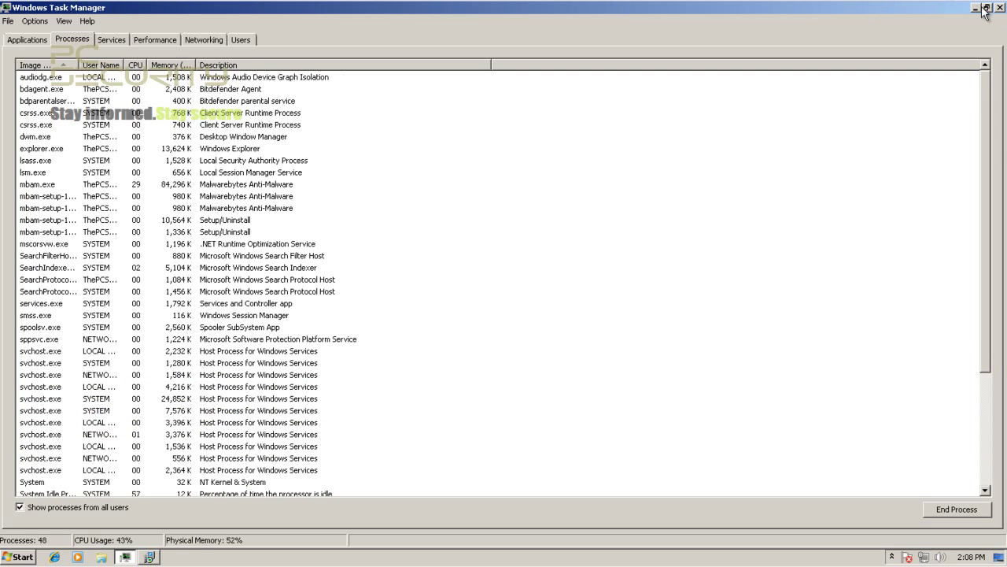
{"action": "left_click", "coordinate": [191, 200]}
{"action": "scroll", "coordinate": [192, 206], "scroll_direction": "down", "scroll_amount": 2}
{"action": "scroll", "coordinate": [191, 206], "scroll_direction": "down", "scroll_amount": 2}
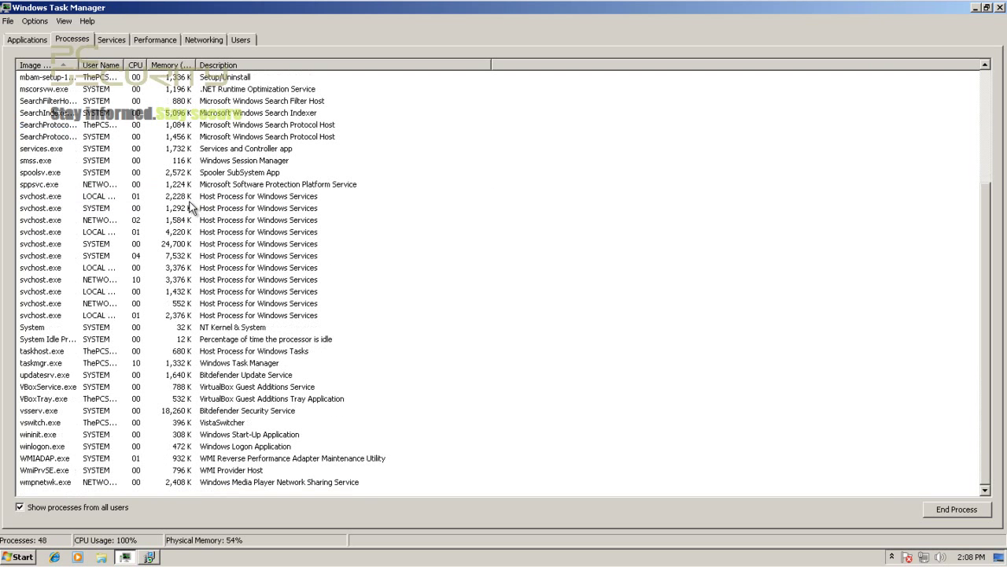
{"action": "left_click", "coordinate": [1001, 8]}
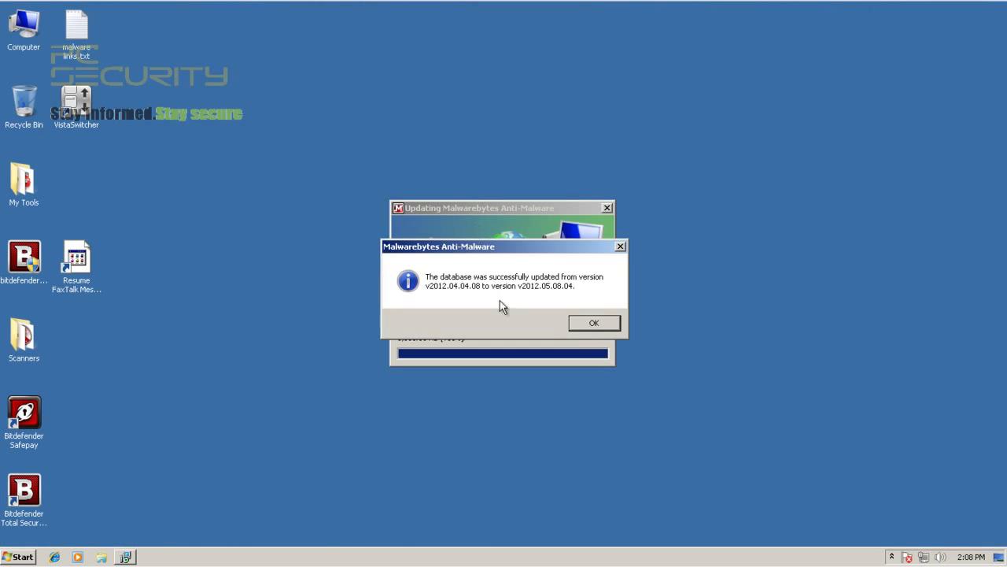
Acknowledge the Malwarebytes database update and check Bitdefender's protection status among the hidden notification icons.
{"action": "left_click", "coordinate": [583, 324]}
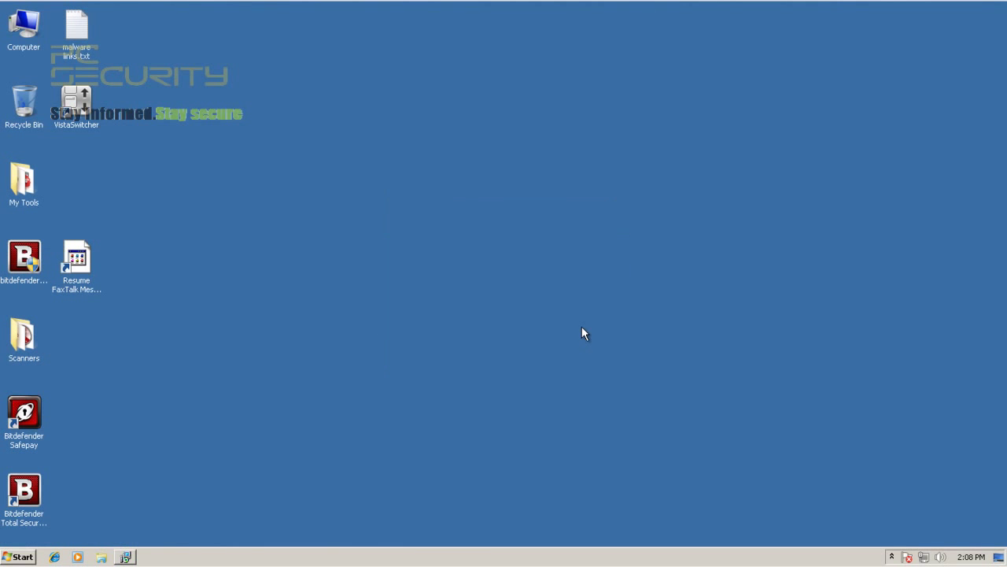
{"action": "left_click", "coordinate": [892, 557]}
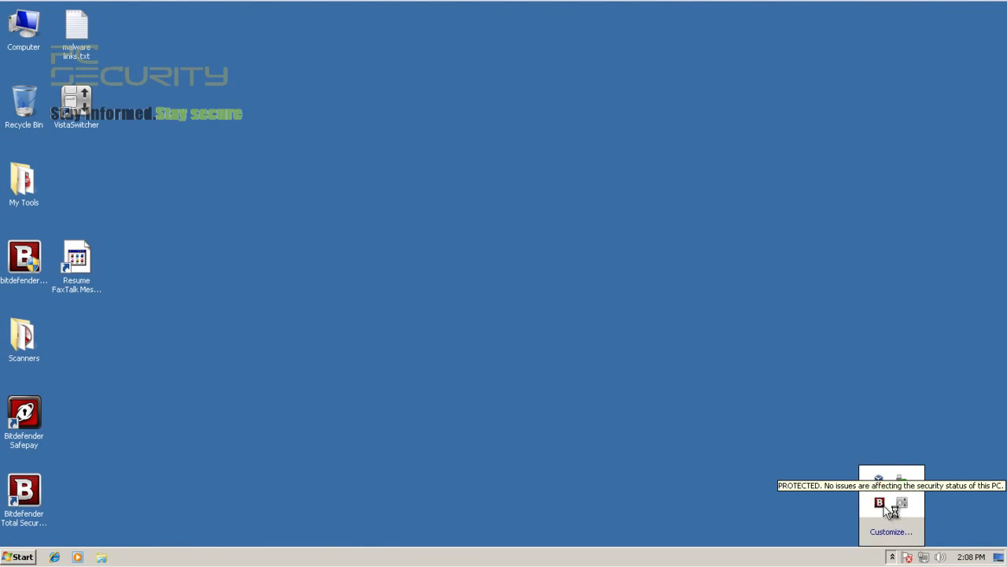
{"action": "left_click", "coordinate": [463, 410]}
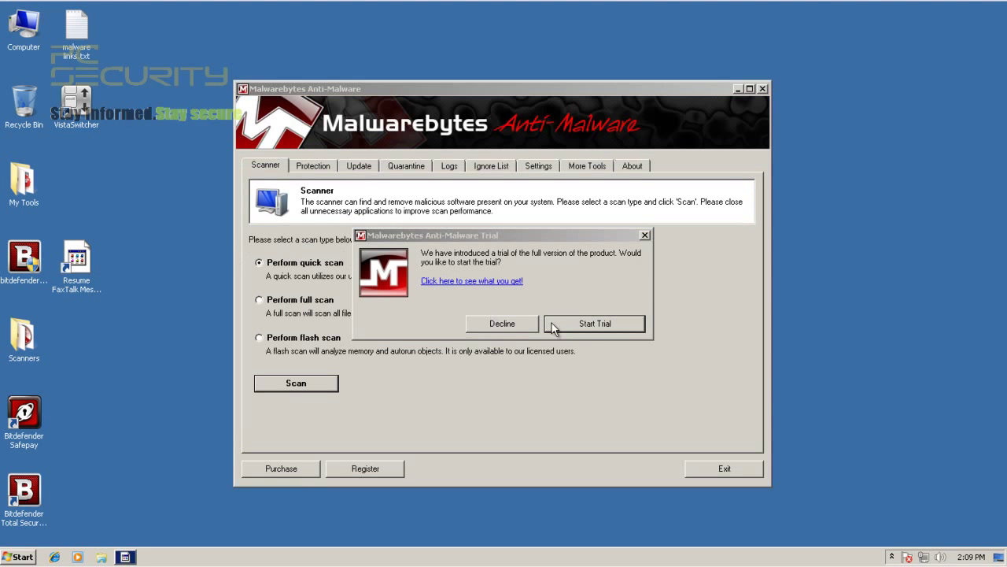
Decline the Malwarebytes full-version trial and start a quick scan of the system.
{"action": "left_click", "coordinate": [506, 329]}
{"action": "left_click", "coordinate": [304, 386]}
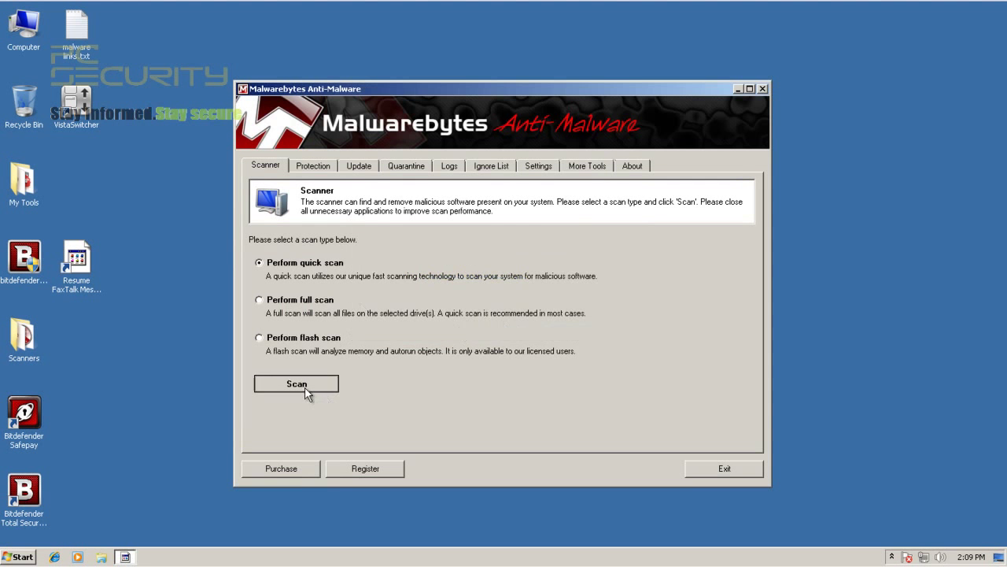
Check the options of Bitdefender's hidden notification icon while the Malwarebytes scan runs.
{"action": "left_click", "coordinate": [892, 556]}
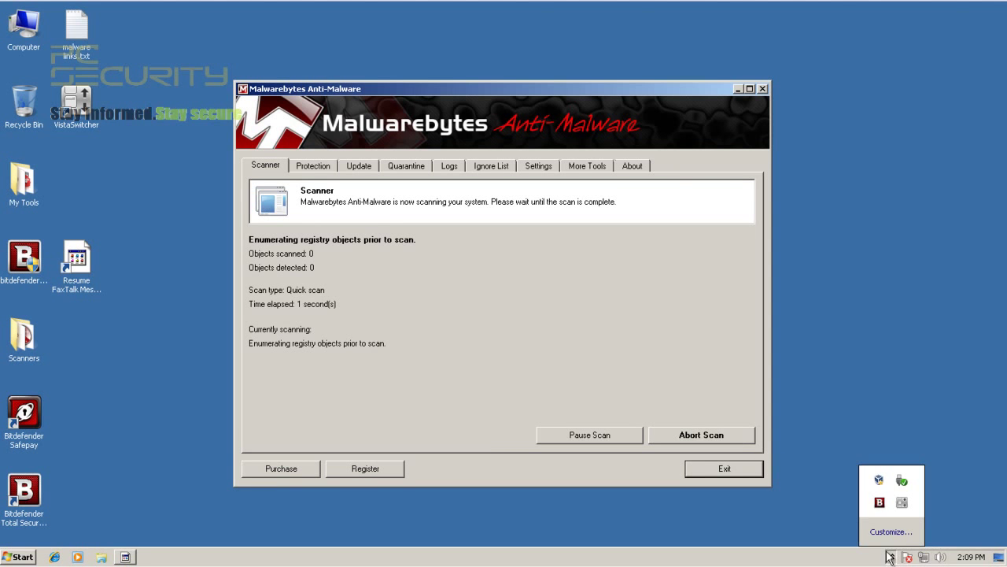
{"action": "right_click", "coordinate": [881, 504]}
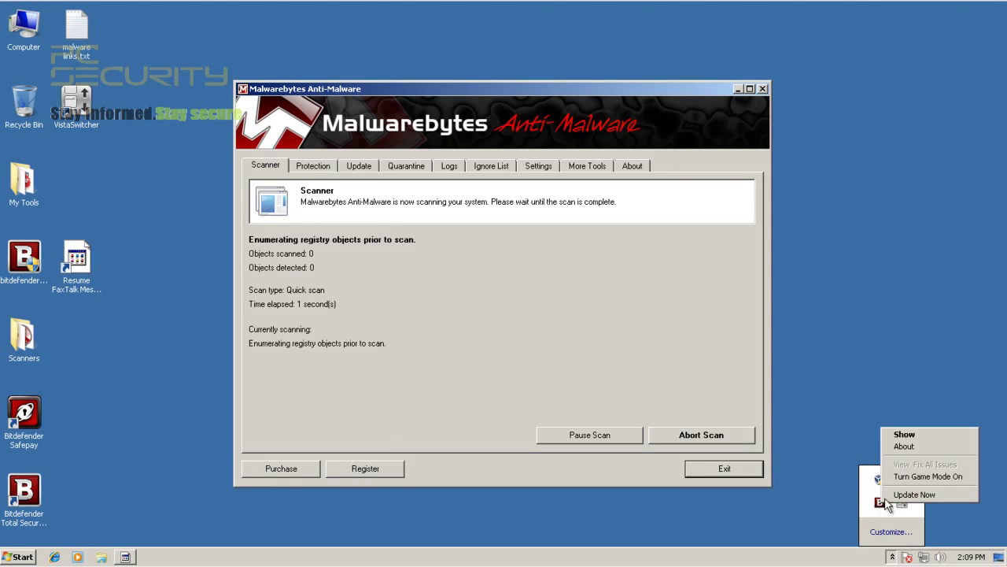
{"action": "left_click", "coordinate": [841, 492]}
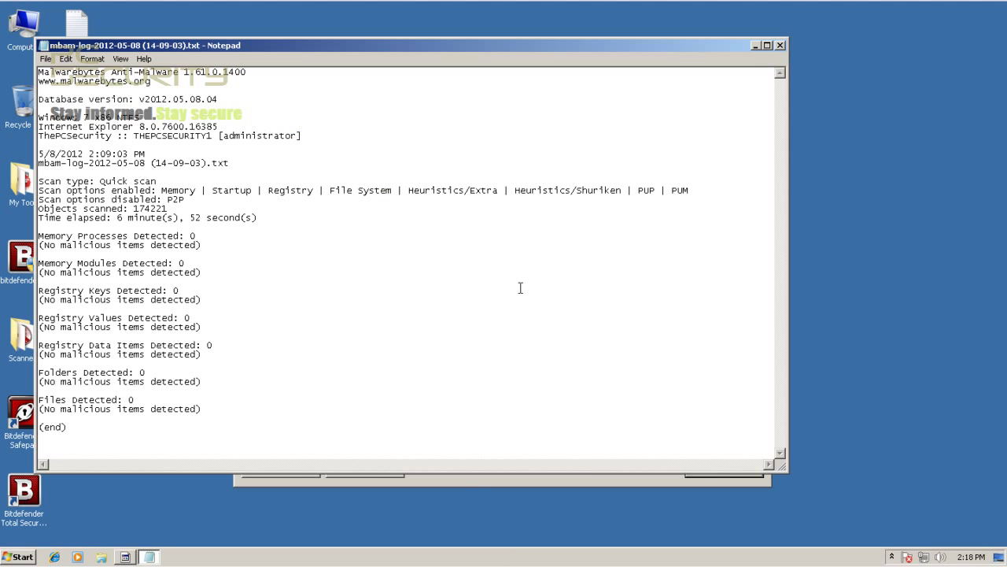
Close the Malwarebytes scan log, acknowledge the completed scan and close Malwarebytes.
{"action": "left_click", "coordinate": [780, 45]}
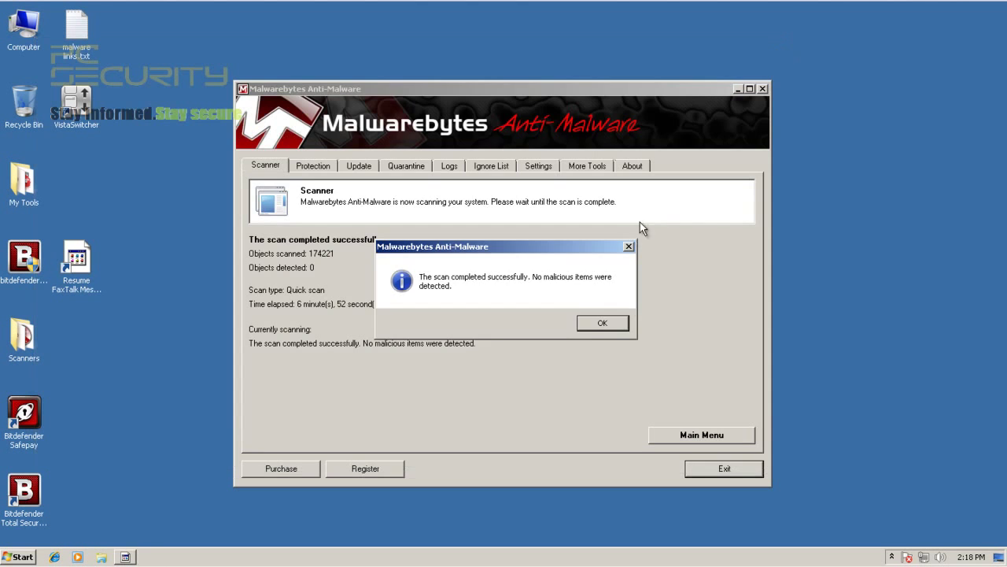
{"action": "left_click", "coordinate": [599, 324]}
{"action": "left_click", "coordinate": [762, 89]}
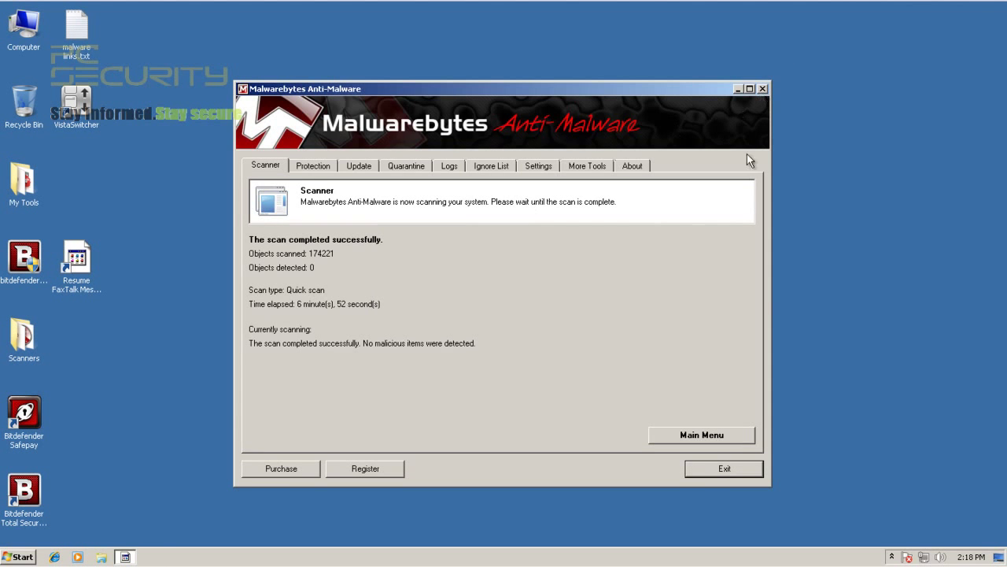
Exit VistaSwitcher through its hidden notification icon.
{"action": "left_click", "coordinate": [893, 556]}
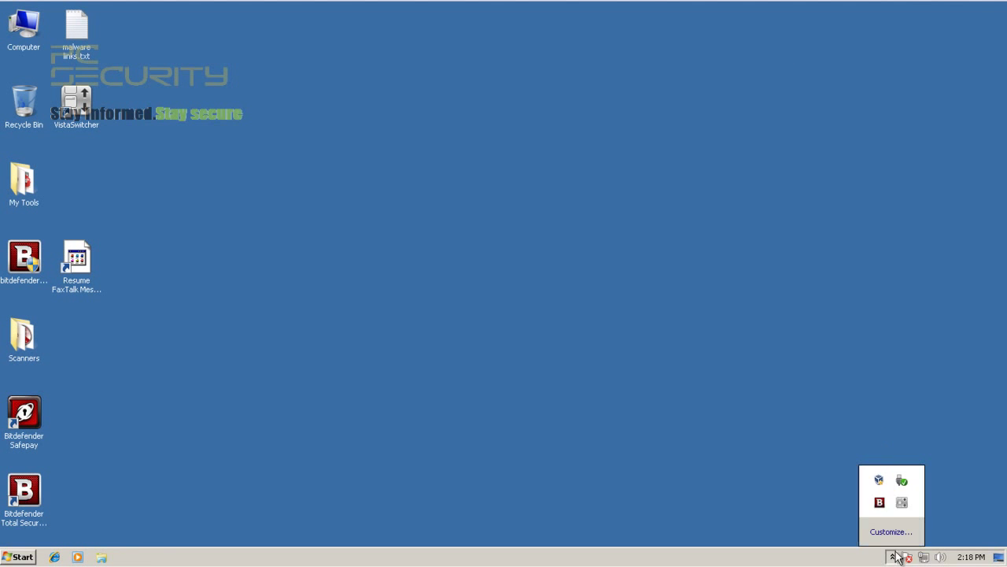
{"action": "right_click", "coordinate": [903, 503]}
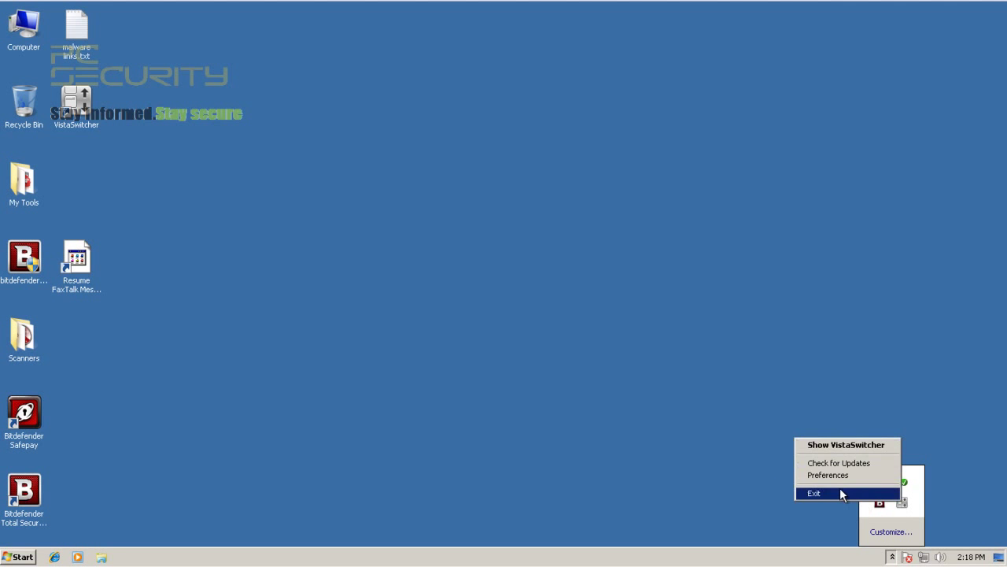
{"action": "left_click", "coordinate": [840, 494]}
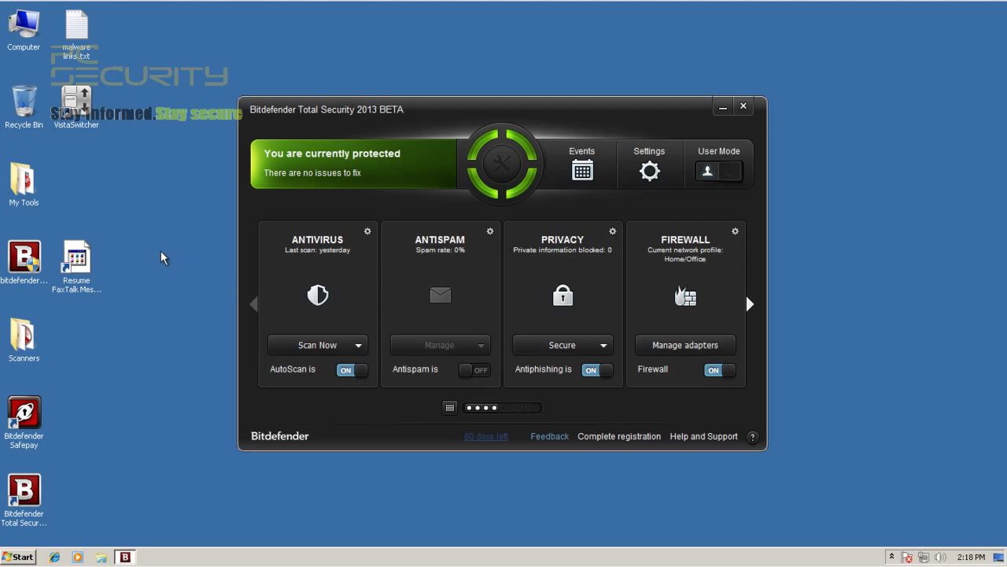
Minimize the Bitdefender window, look into the Scanners folder on the desktop and close it.
{"action": "left_click", "coordinate": [724, 108]}
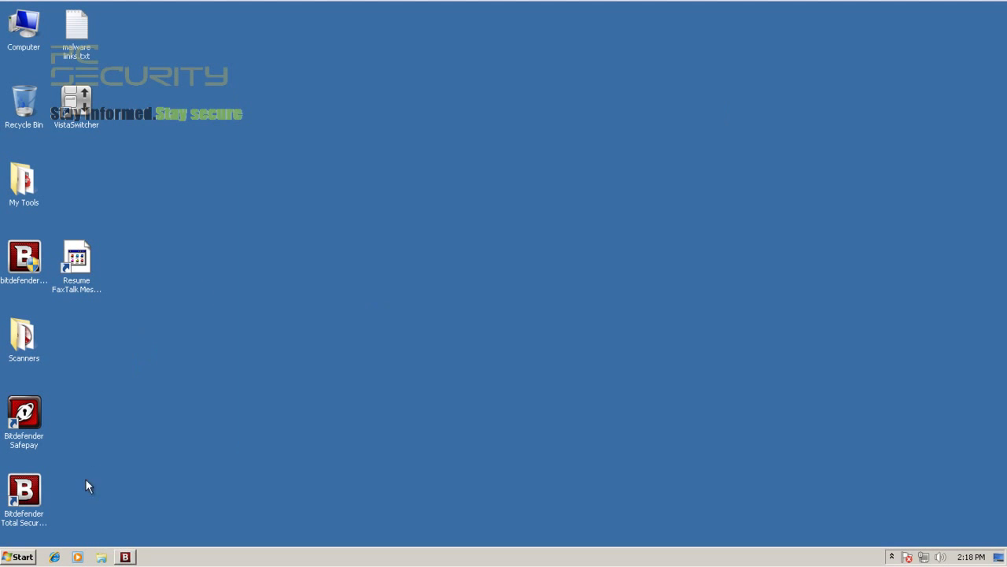
{"action": "double_click", "coordinate": [23, 338]}
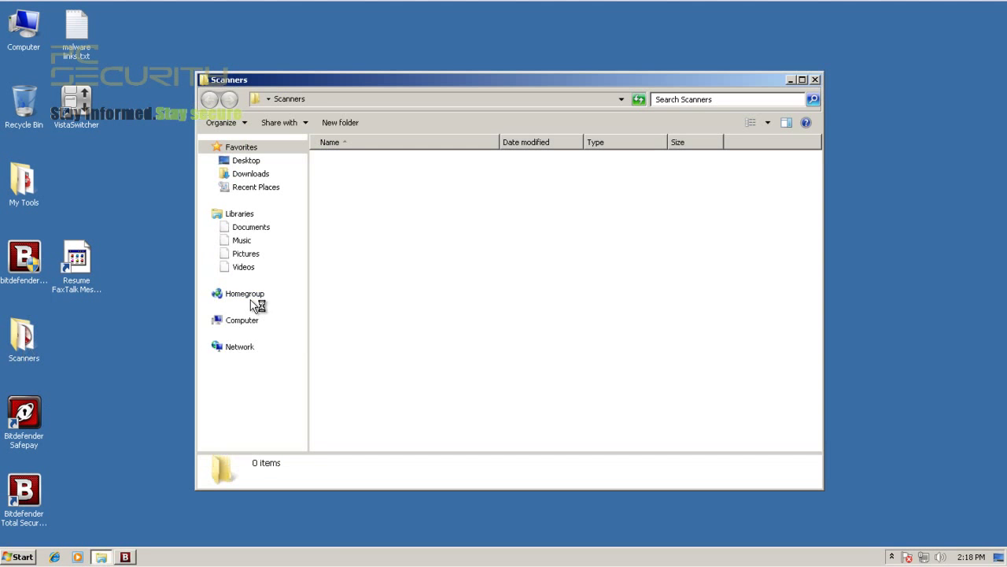
{"action": "left_click", "coordinate": [815, 80]}
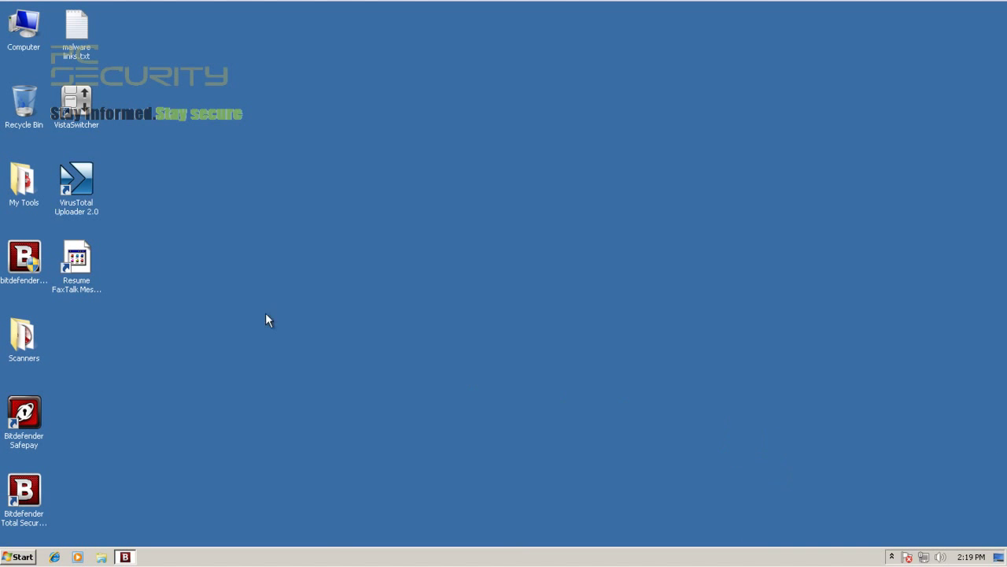
Launch VirusTotal Uploader 2.0, close Bitdefender's window, try to select a file for upload and dismiss the intrusion alert.
{"action": "double_click", "coordinate": [77, 182]}
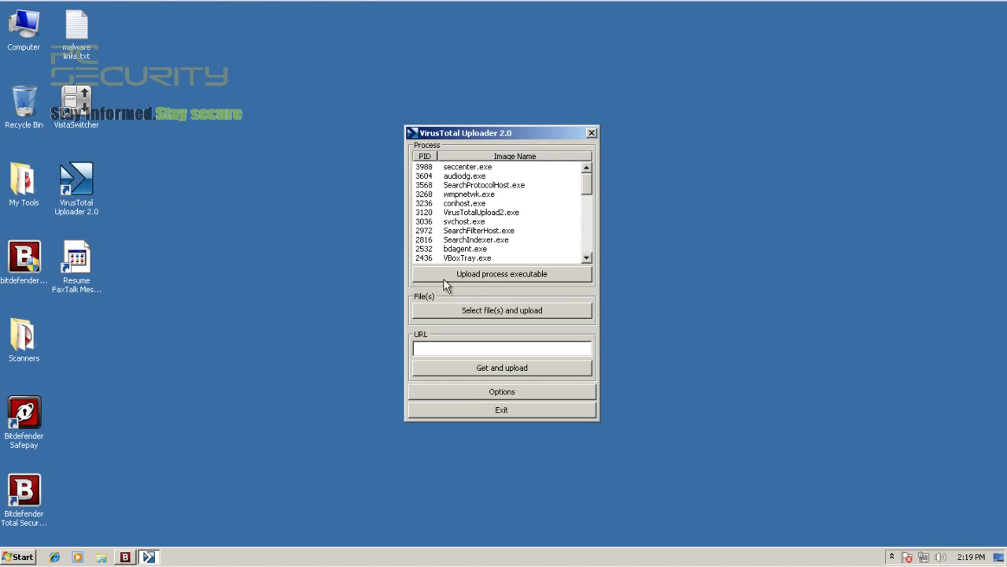
{"action": "left_click", "coordinate": [126, 556]}
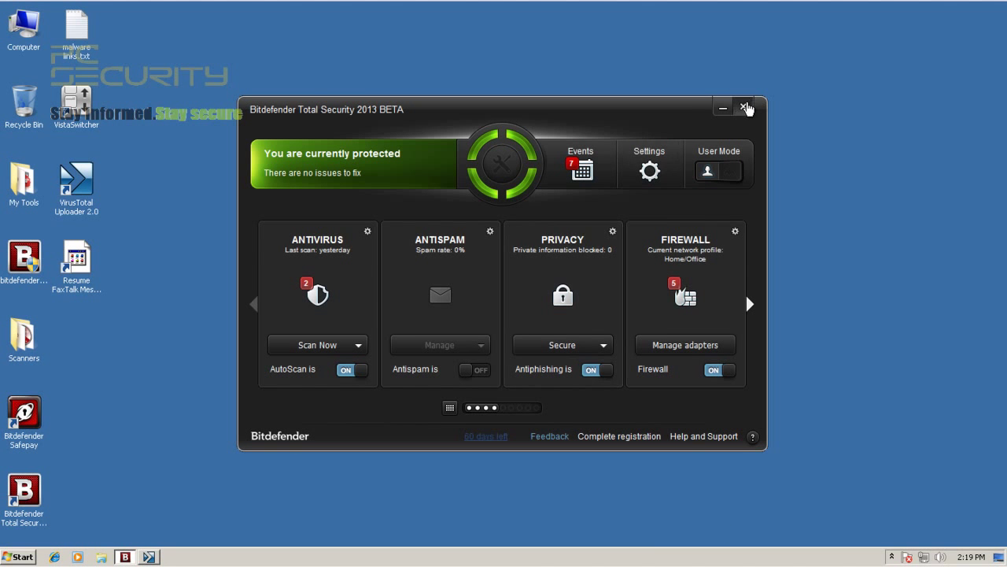
{"action": "left_click", "coordinate": [749, 107]}
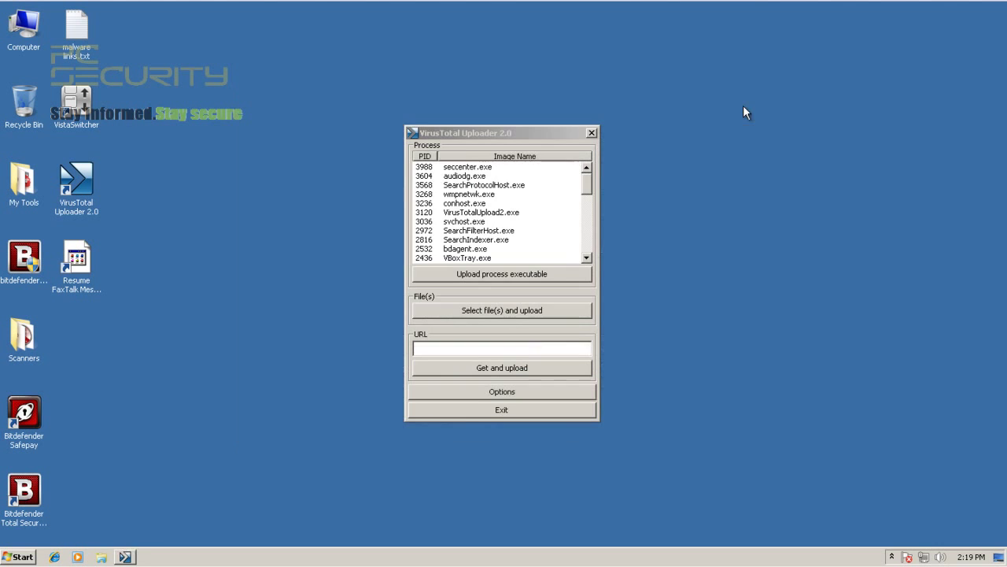
{"action": "left_click", "coordinate": [511, 311]}
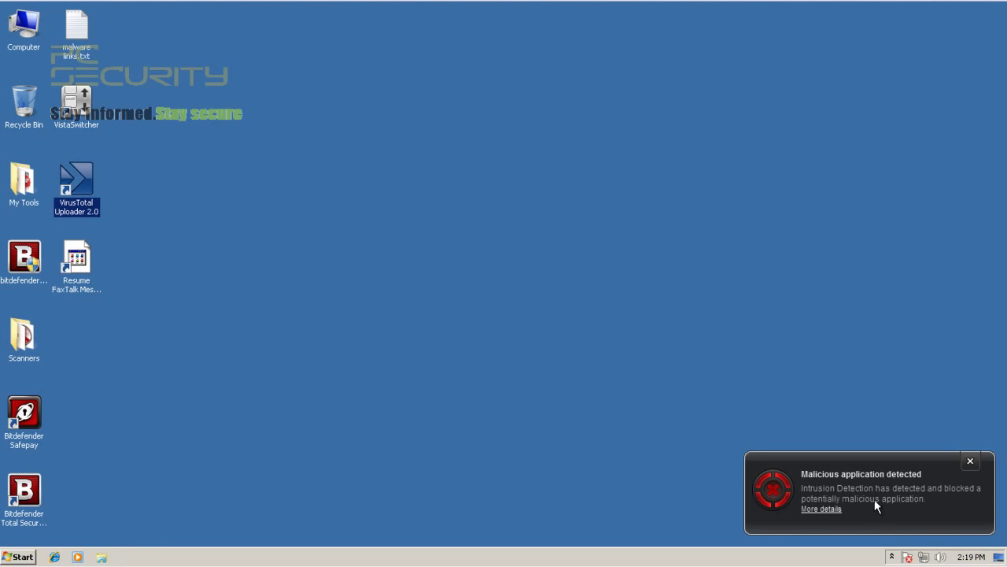
{"action": "left_click", "coordinate": [970, 462]}
Set the Intrusion Detection System in Bitdefender's advanced firewall settings to Permissive, turn it off and close Bitdefender.
{"action": "left_click", "coordinate": [892, 556]}
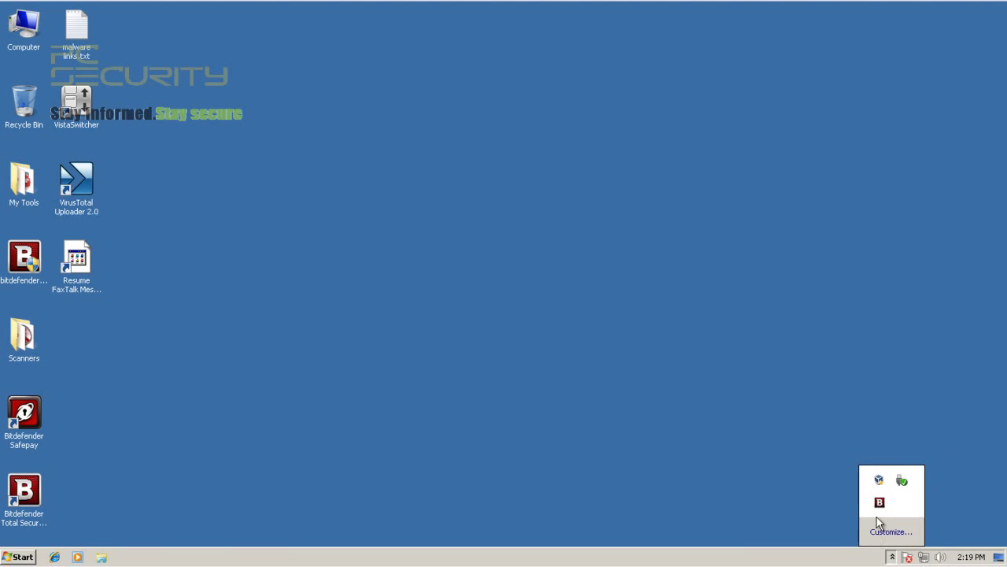
{"action": "right_click", "coordinate": [881, 502]}
{"action": "left_click", "coordinate": [905, 428]}
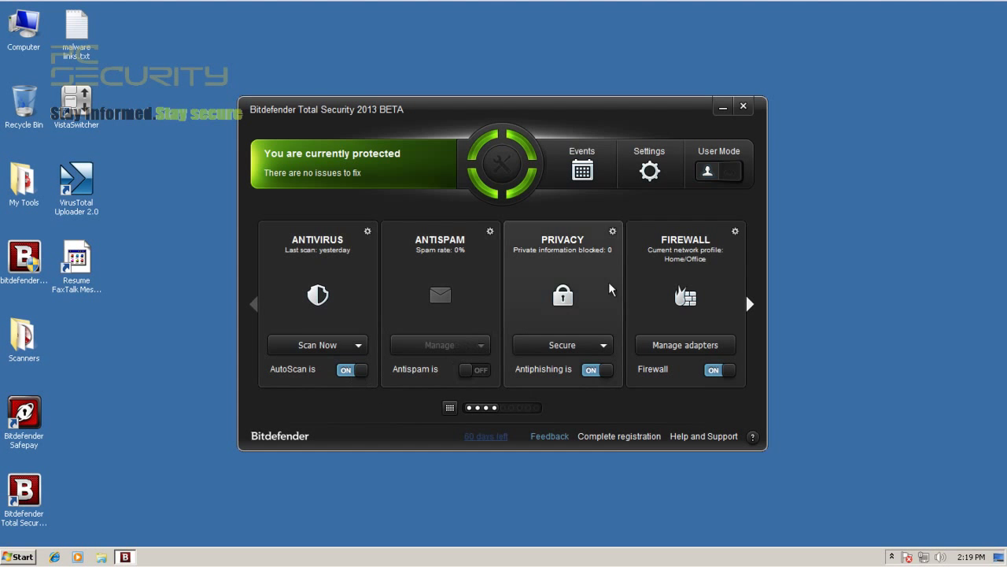
{"action": "left_click", "coordinate": [646, 169]}
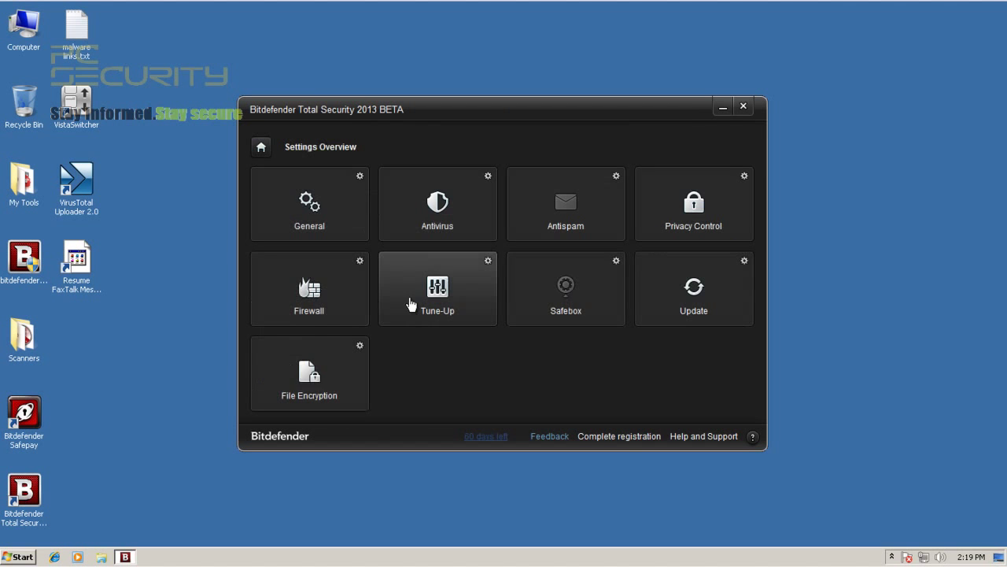
{"action": "left_click", "coordinate": [323, 309]}
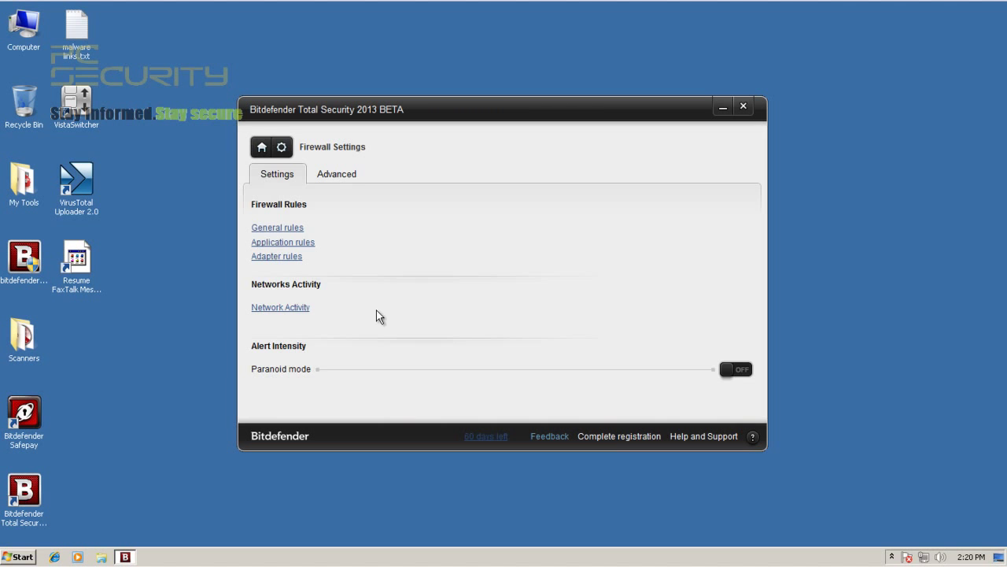
{"action": "left_click", "coordinate": [341, 176]}
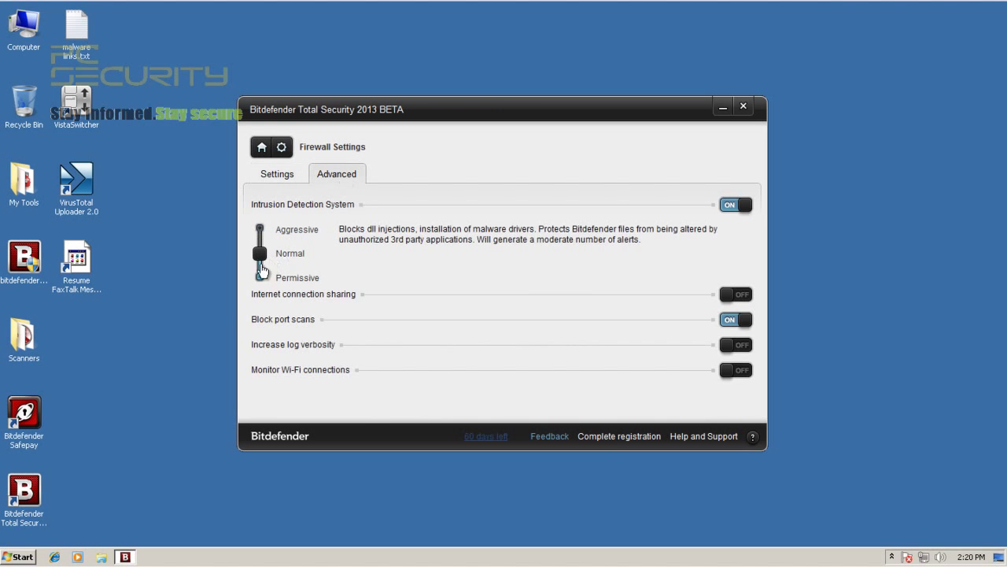
{"action": "left_click", "coordinate": [264, 277]}
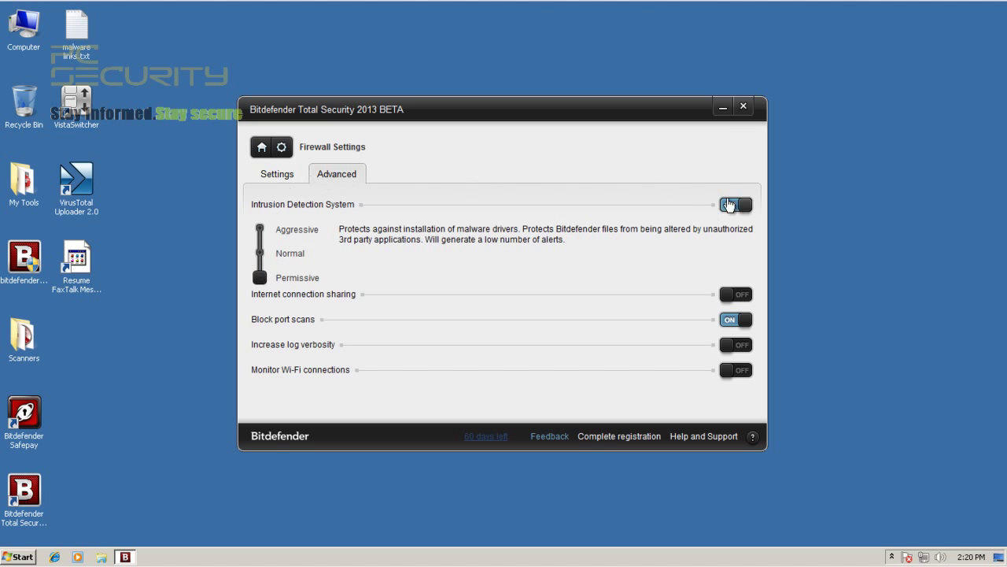
{"action": "left_click", "coordinate": [730, 205]}
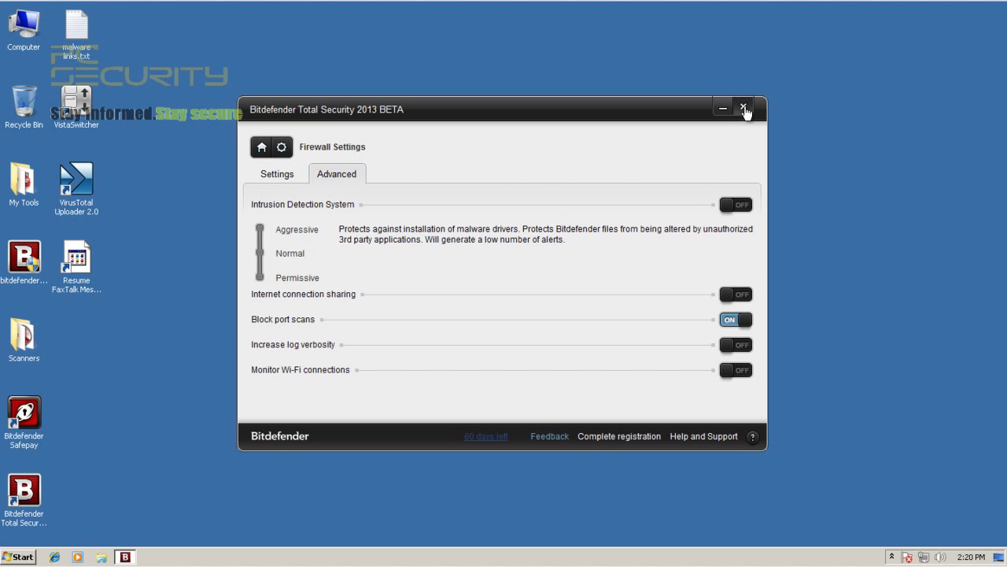
{"action": "left_click", "coordinate": [745, 110]}
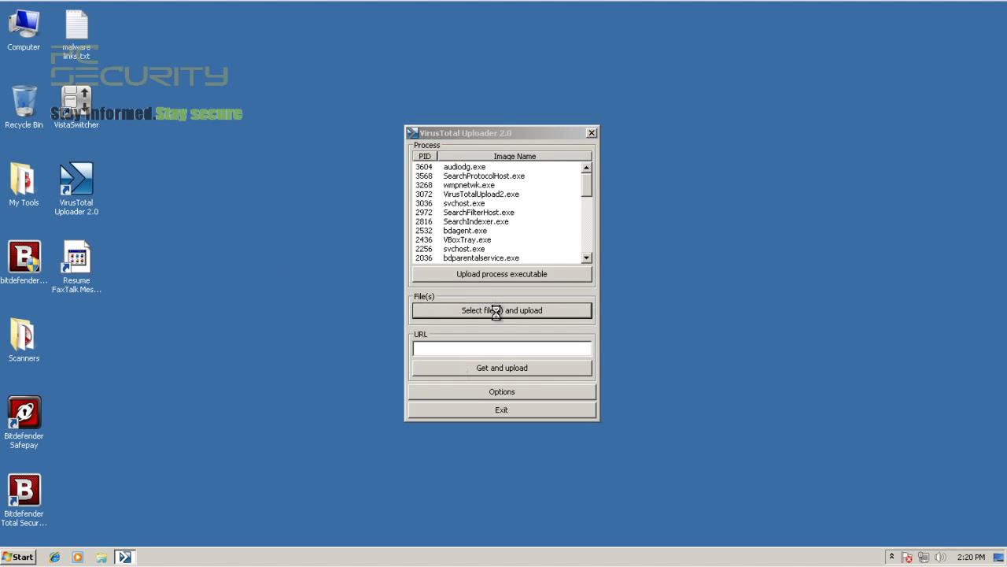
Select the VistaSwitcher shortcut from the Desktop in VirusTotal Uploader and upload it for analysis.
{"action": "left_click", "coordinate": [516, 309]}
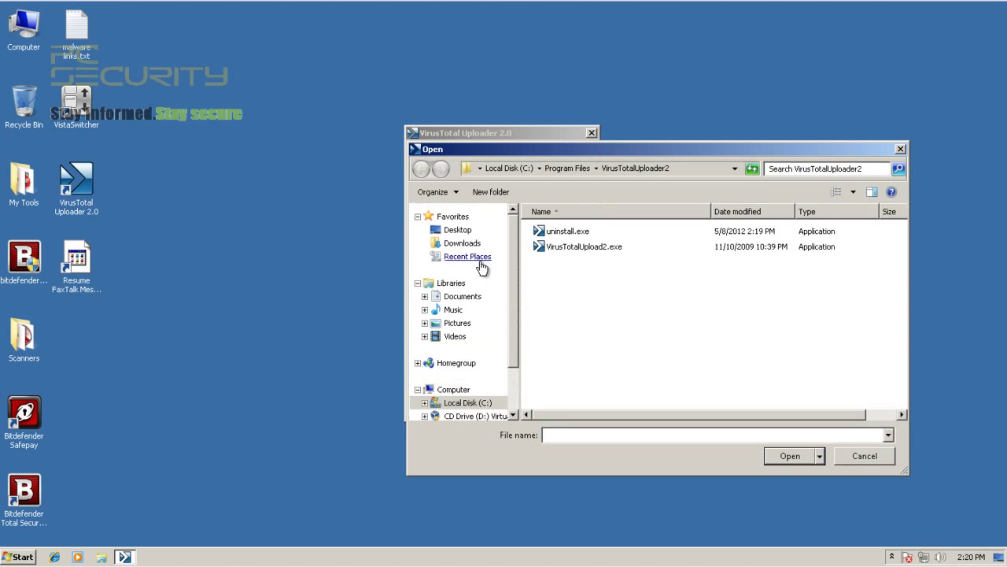
{"action": "left_click", "coordinate": [465, 234]}
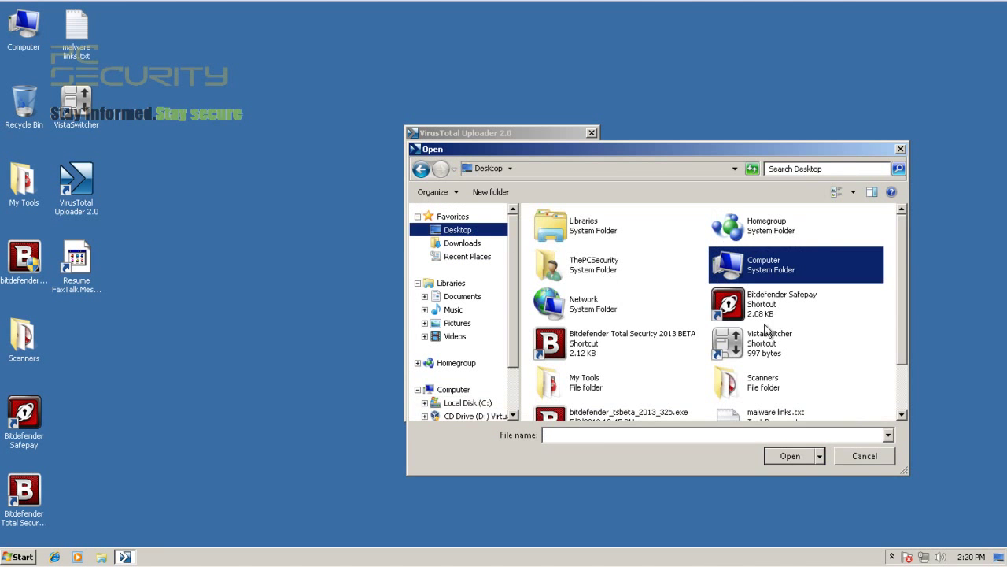
{"action": "scroll", "coordinate": [762, 342], "scroll_direction": "down", "scroll_amount": 2}
{"action": "double_click", "coordinate": [767, 344]}
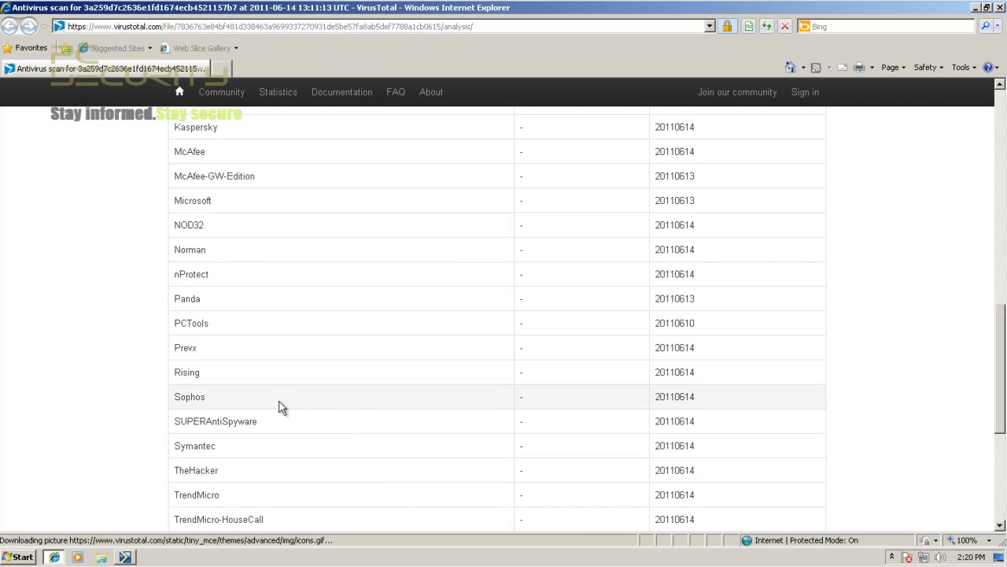
Review the antivirus results and file summary in the VirusTotal report, closing the browser and the uploader.
{"action": "scroll", "coordinate": [180, 375], "scroll_direction": "up", "scroll_amount": 8}
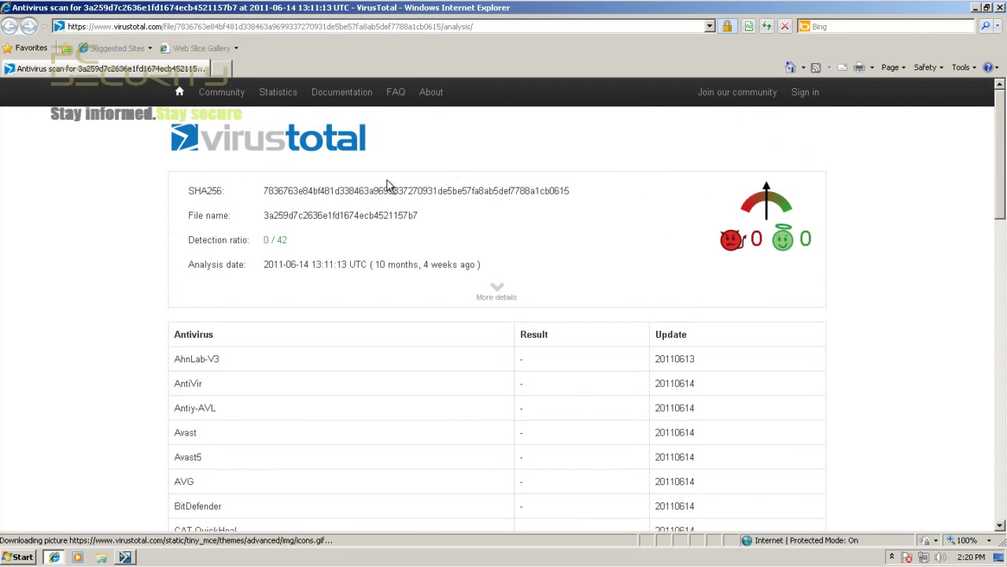
{"action": "left_click", "coordinate": [1000, 8]}
{"action": "left_click", "coordinate": [592, 223]}
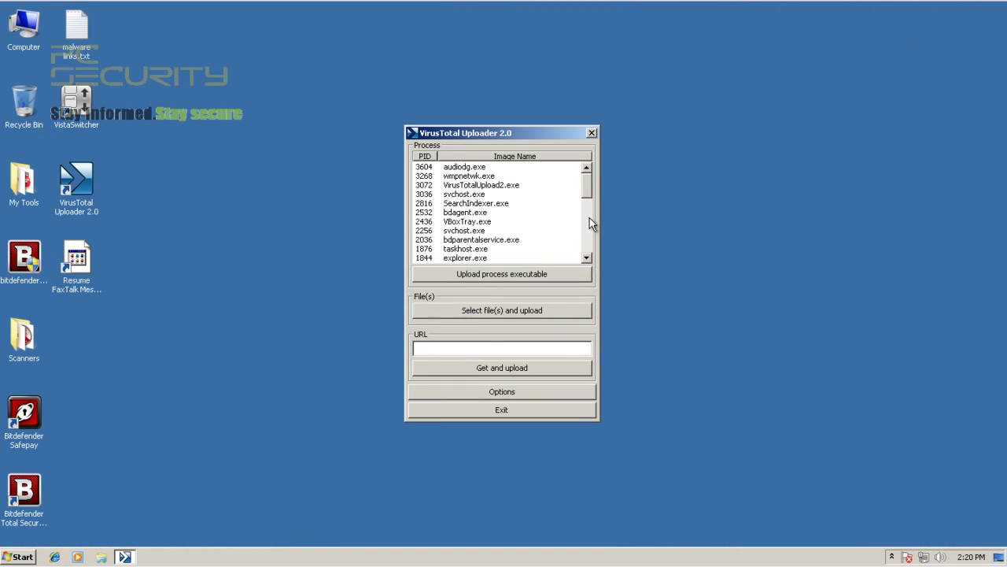
{"action": "left_click", "coordinate": [591, 132]}
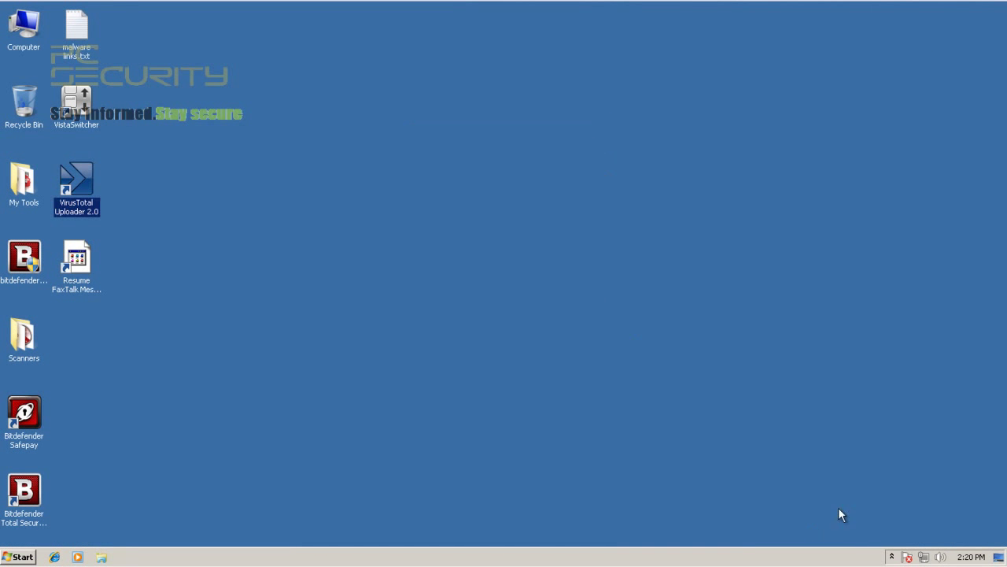
Reopen Bitdefender from its hidden notification icon, look over its protection modules and close the window.
{"action": "left_click", "coordinate": [892, 556]}
{"action": "left_click", "coordinate": [881, 503]}
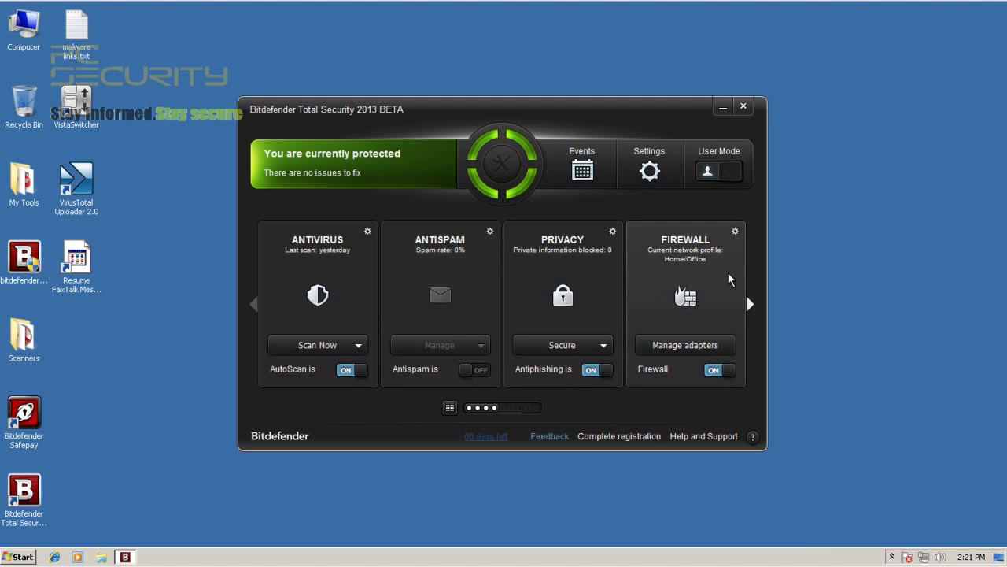
{"action": "left_click", "coordinate": [749, 305]}
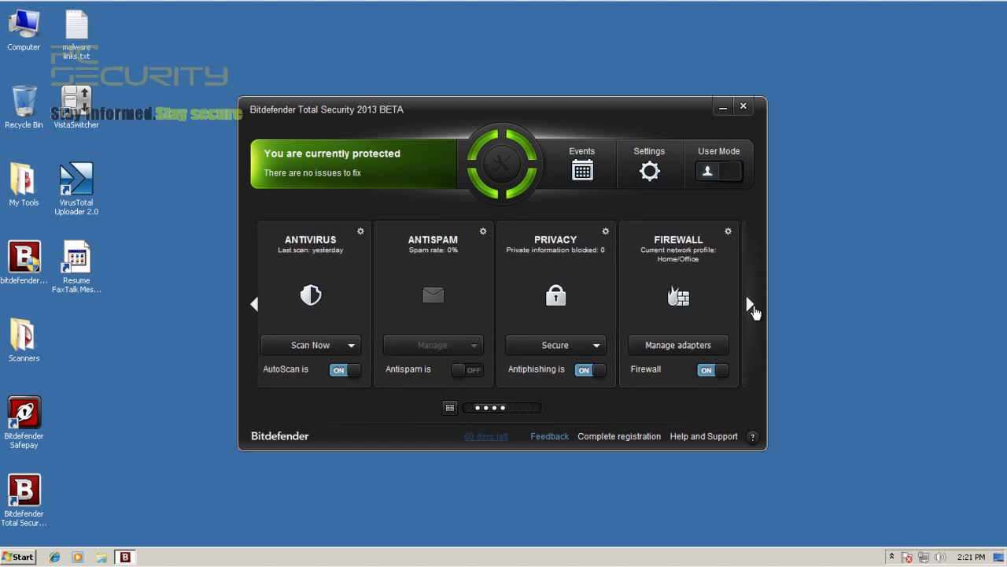
{"action": "left_click", "coordinate": [250, 315]}
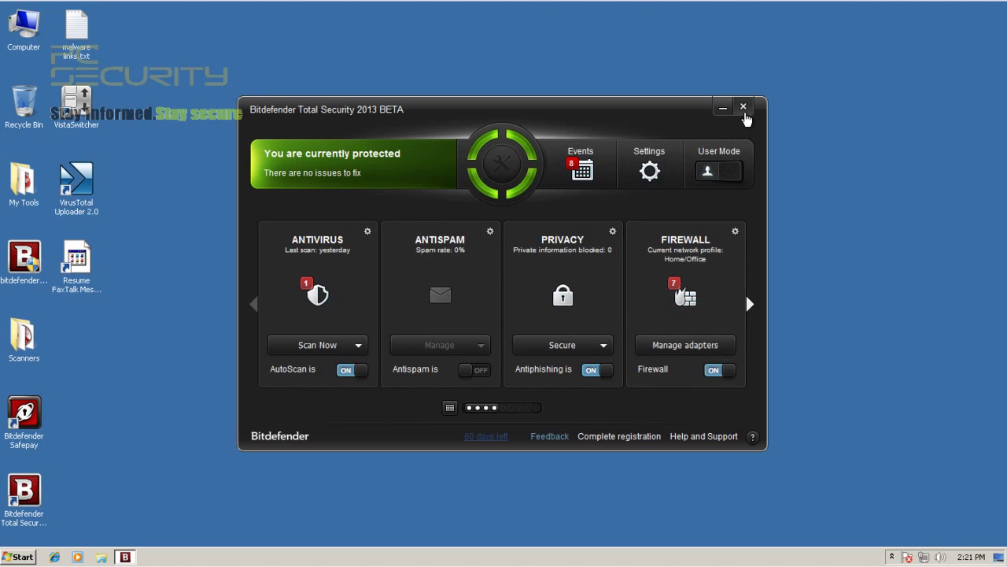
{"action": "left_click", "coordinate": [744, 110]}
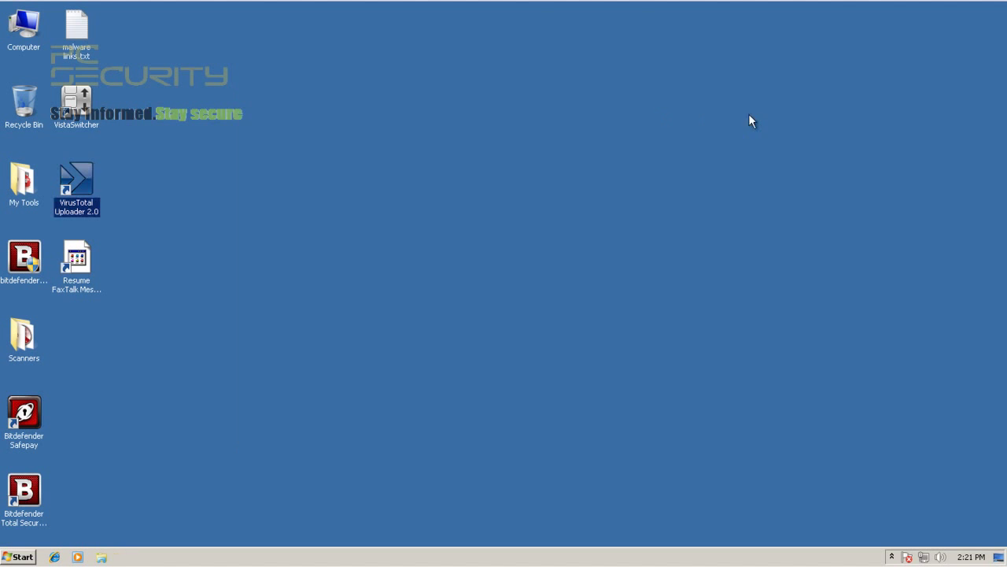